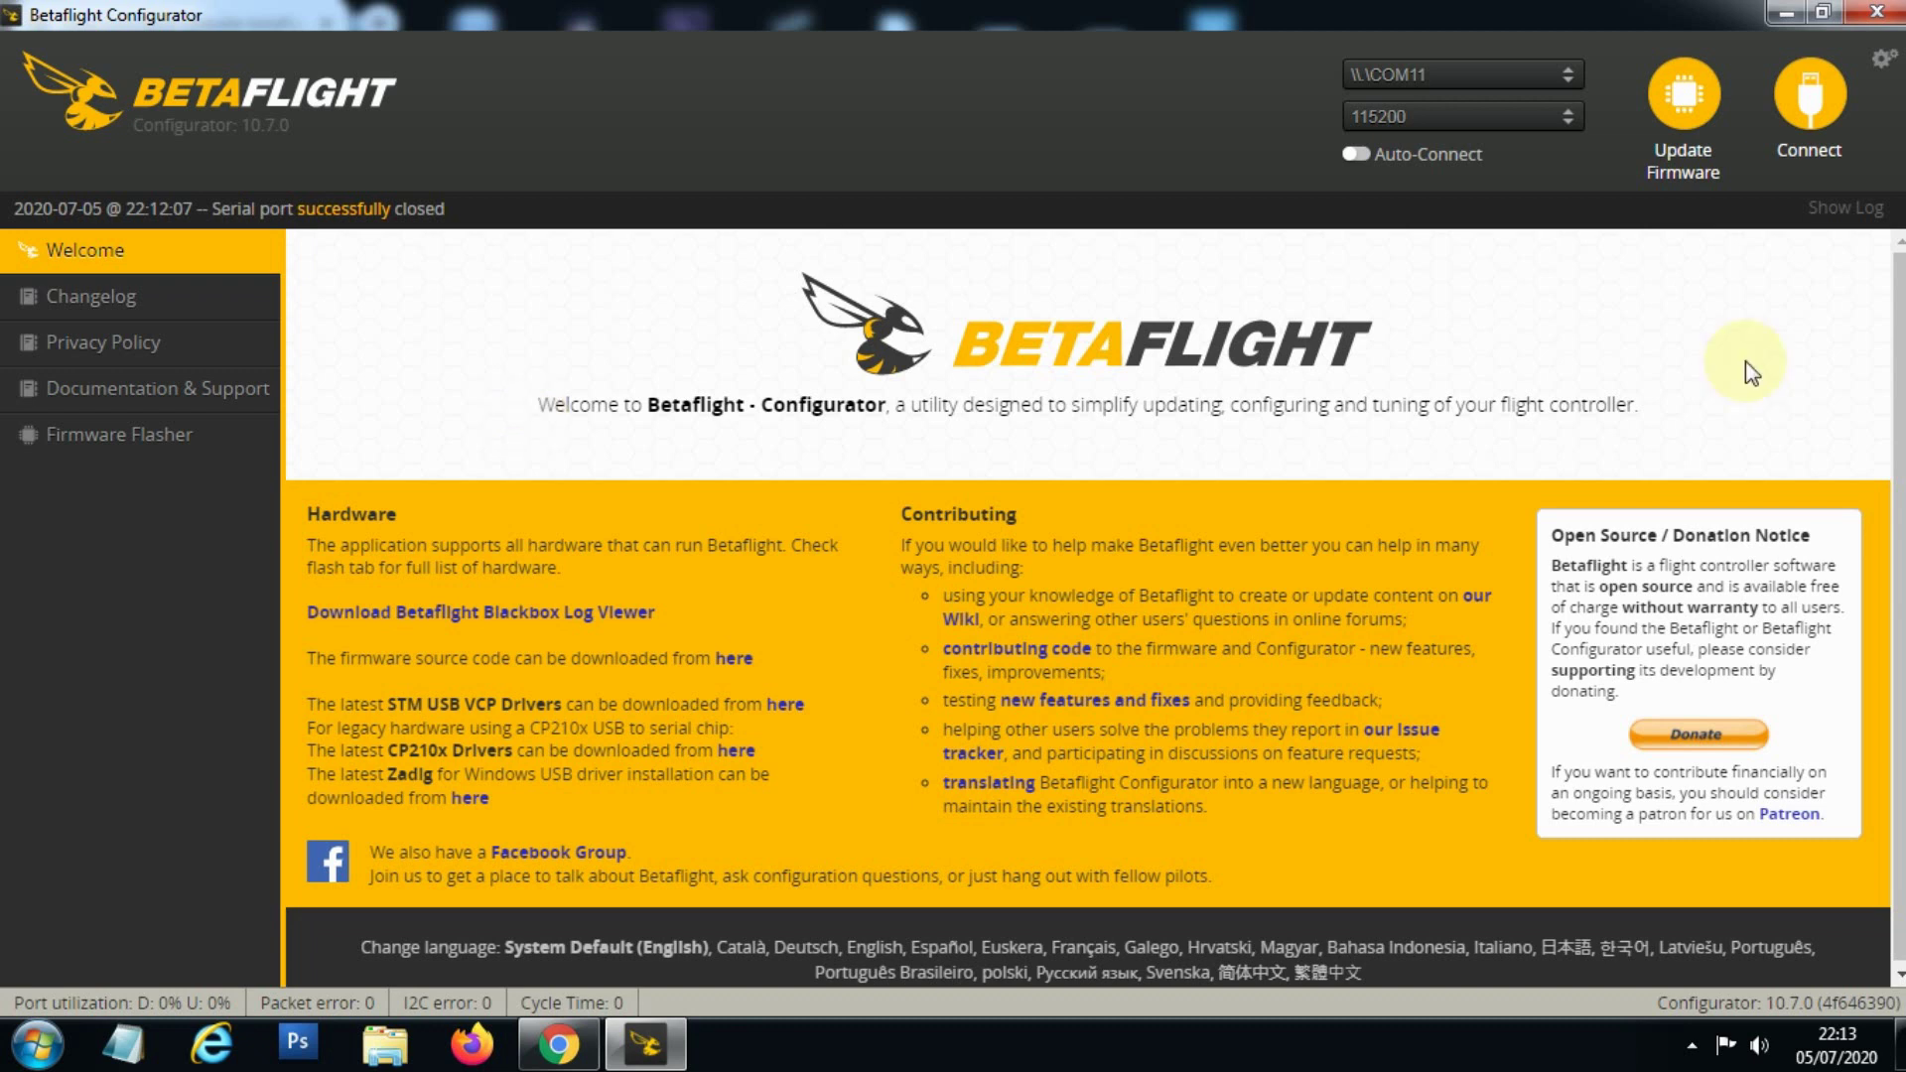
- Connect to the flight controller on COM11 at 115200 baud and open the Failsafe settings
left_click(1808, 94)
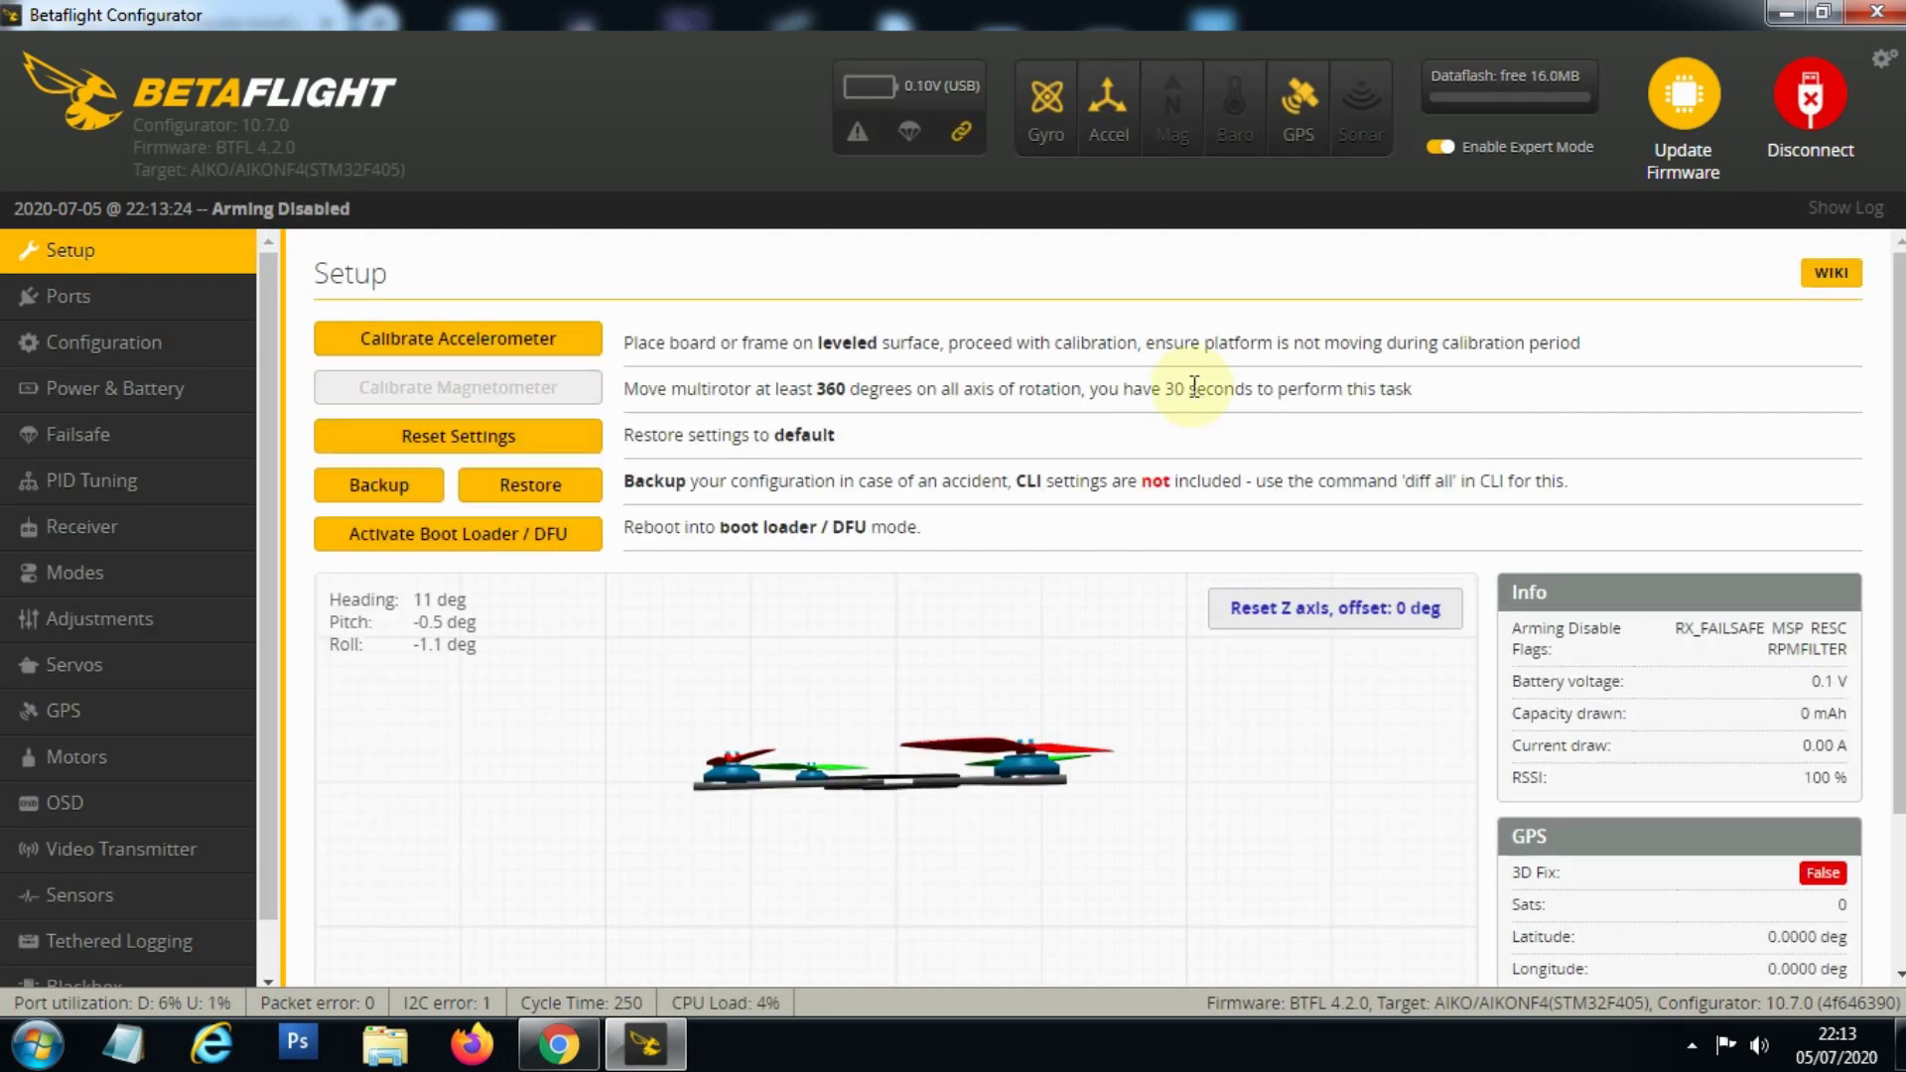
left_click(147, 436)
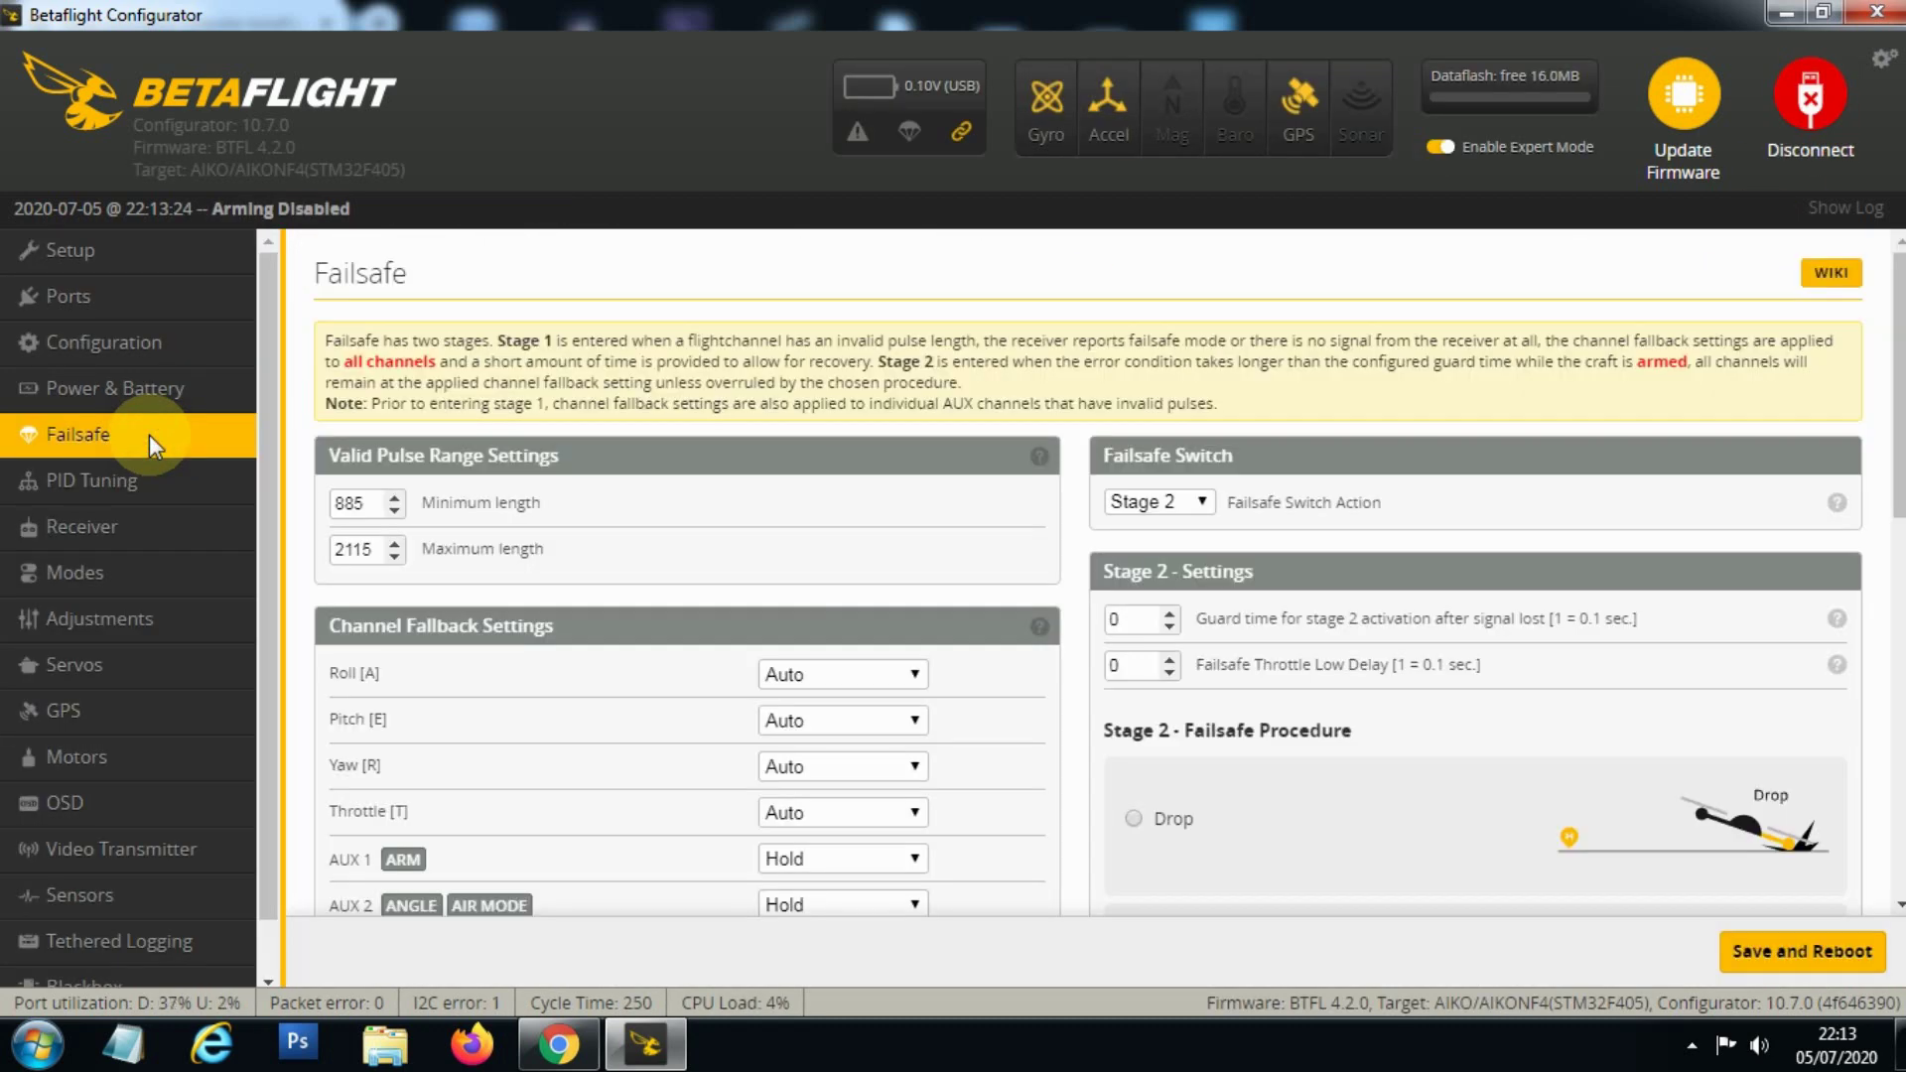
scroll(1300, 494, "down", 8)
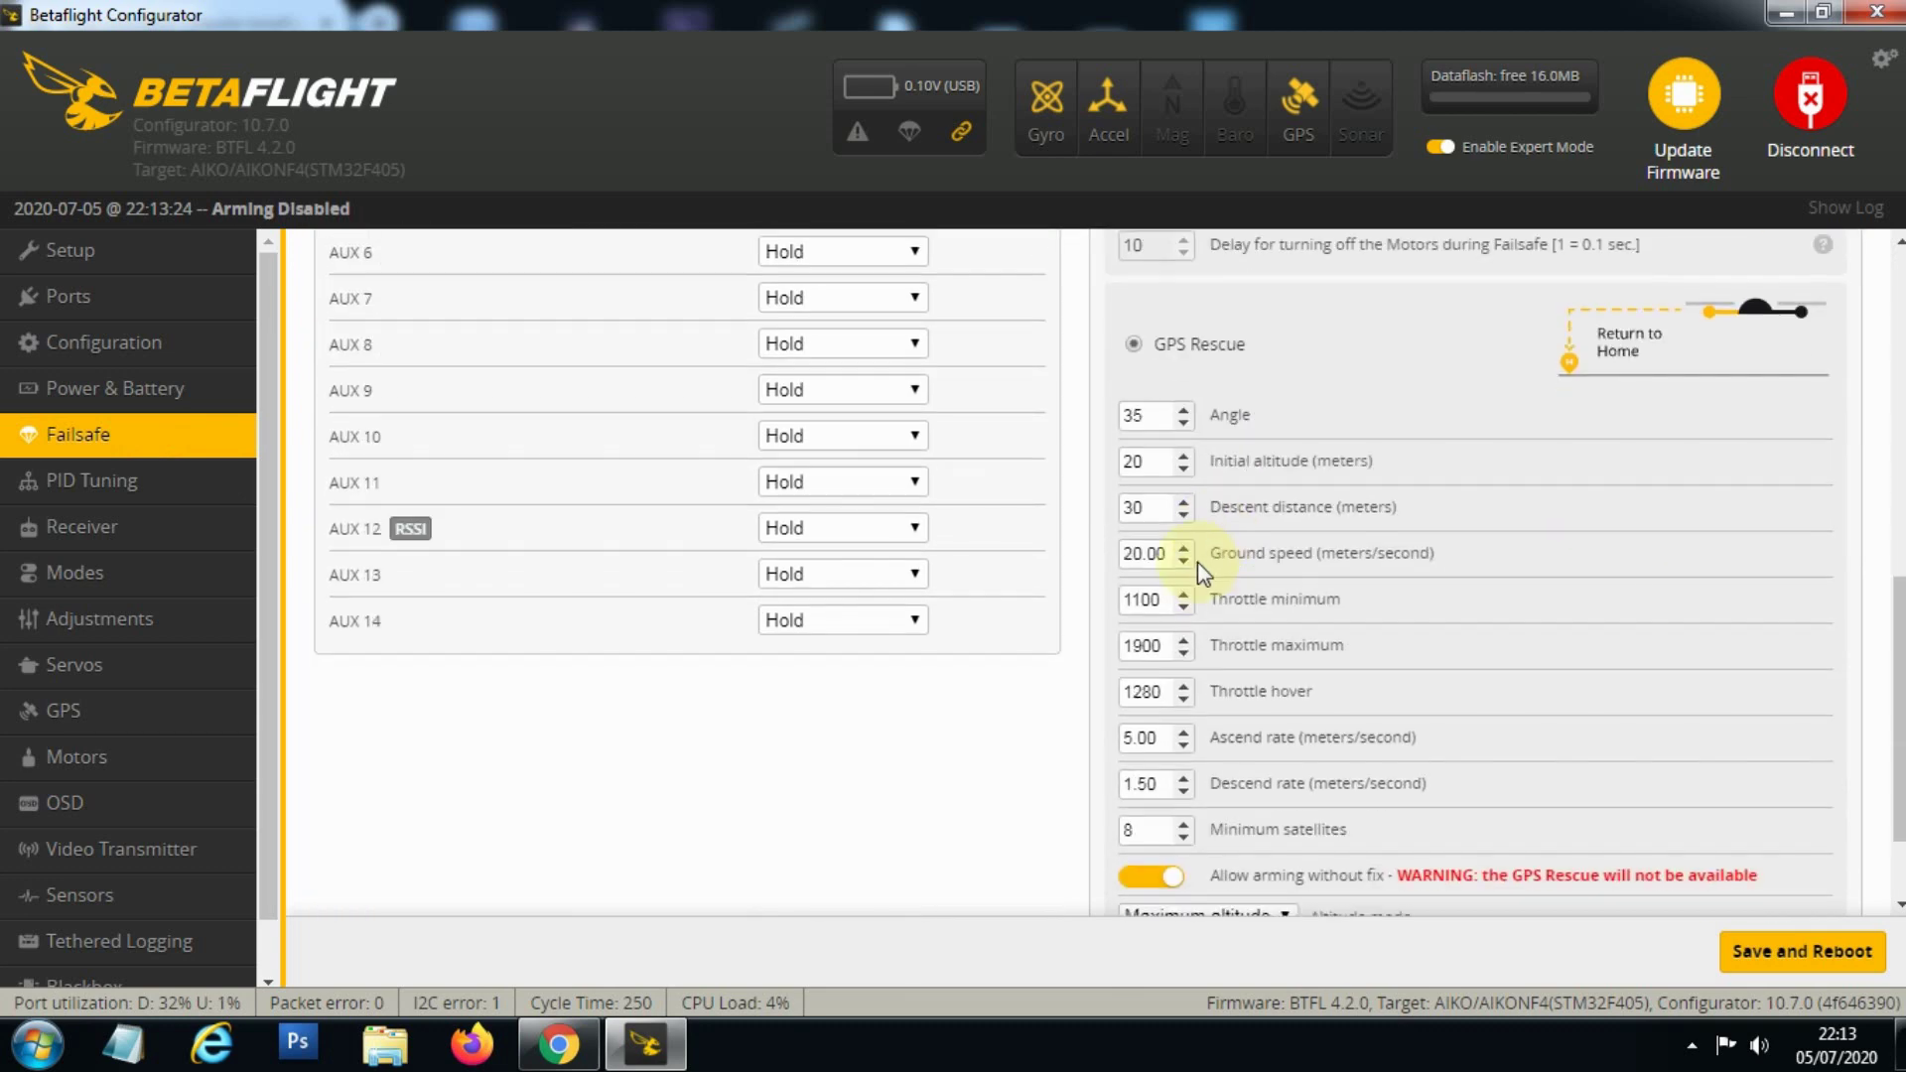
scroll(1197, 561, "down", 2)
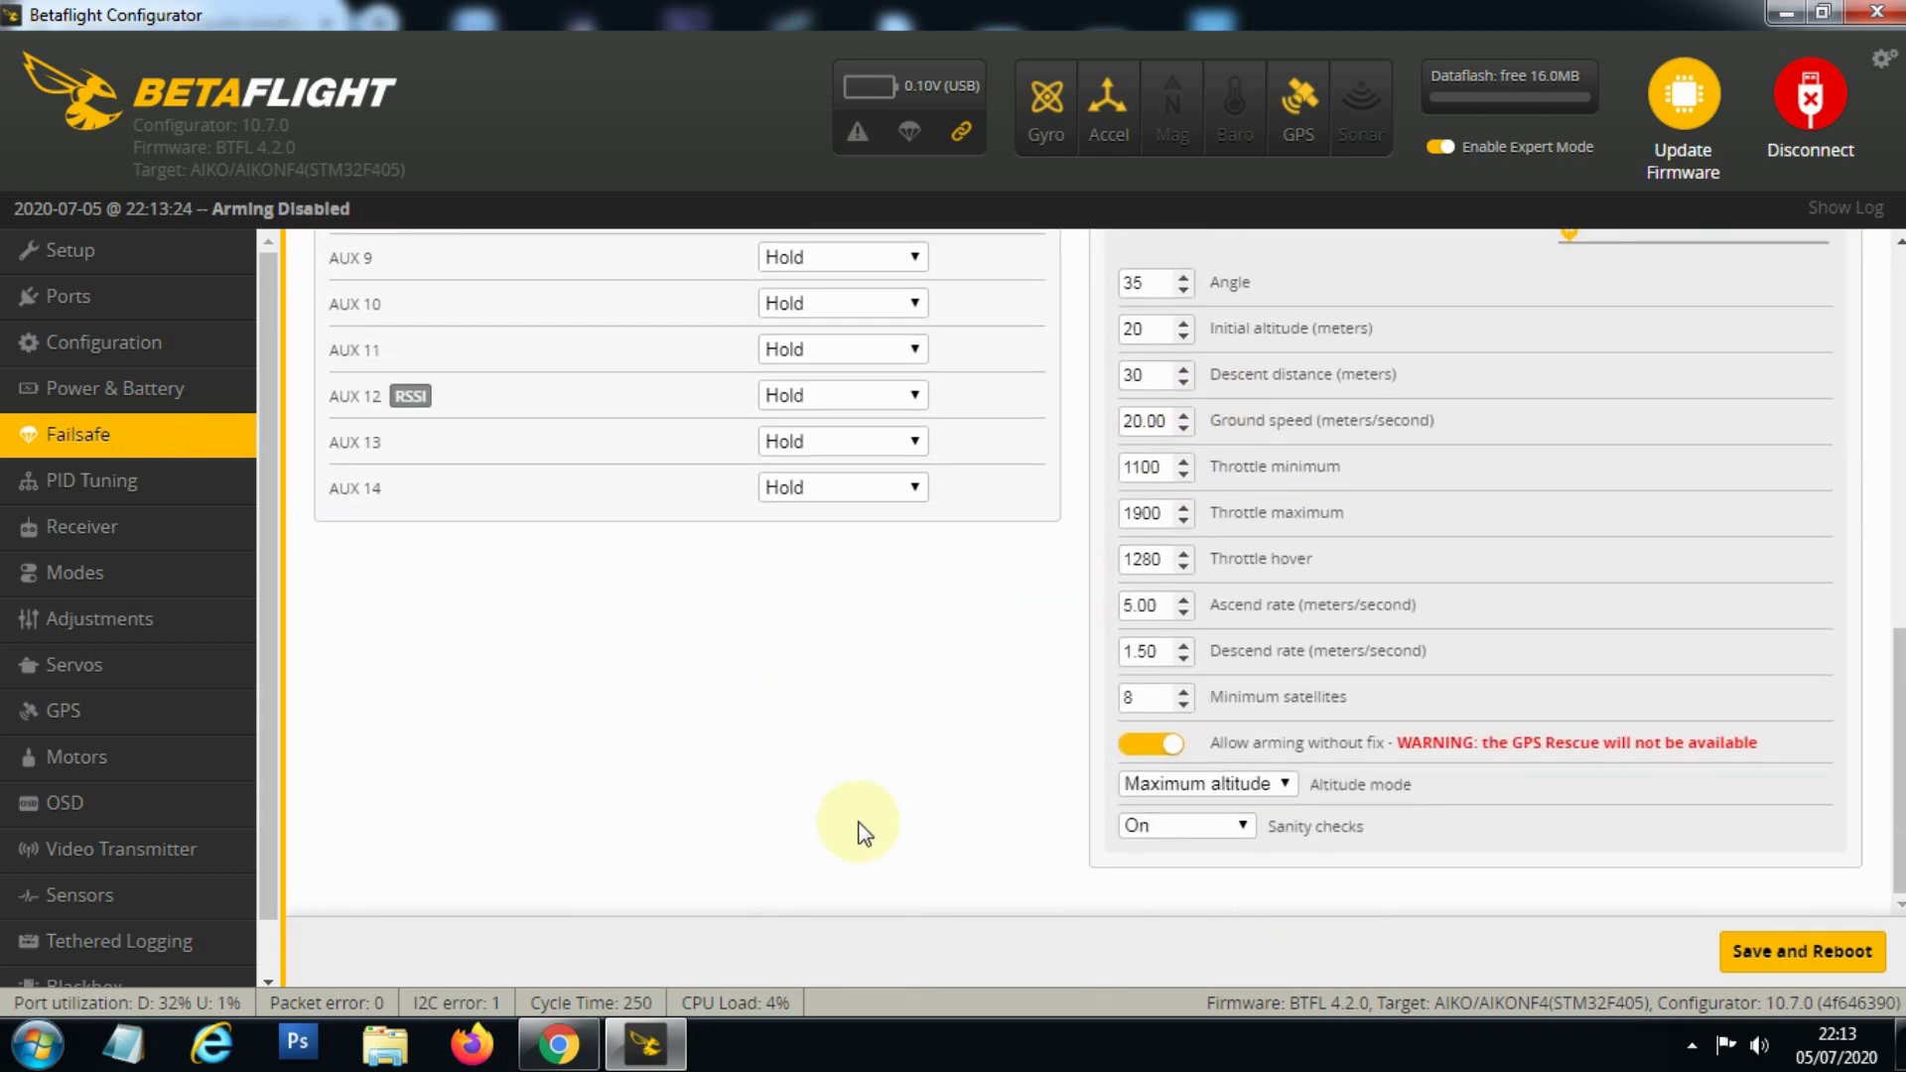
scroll(1352, 732, "up", 10)
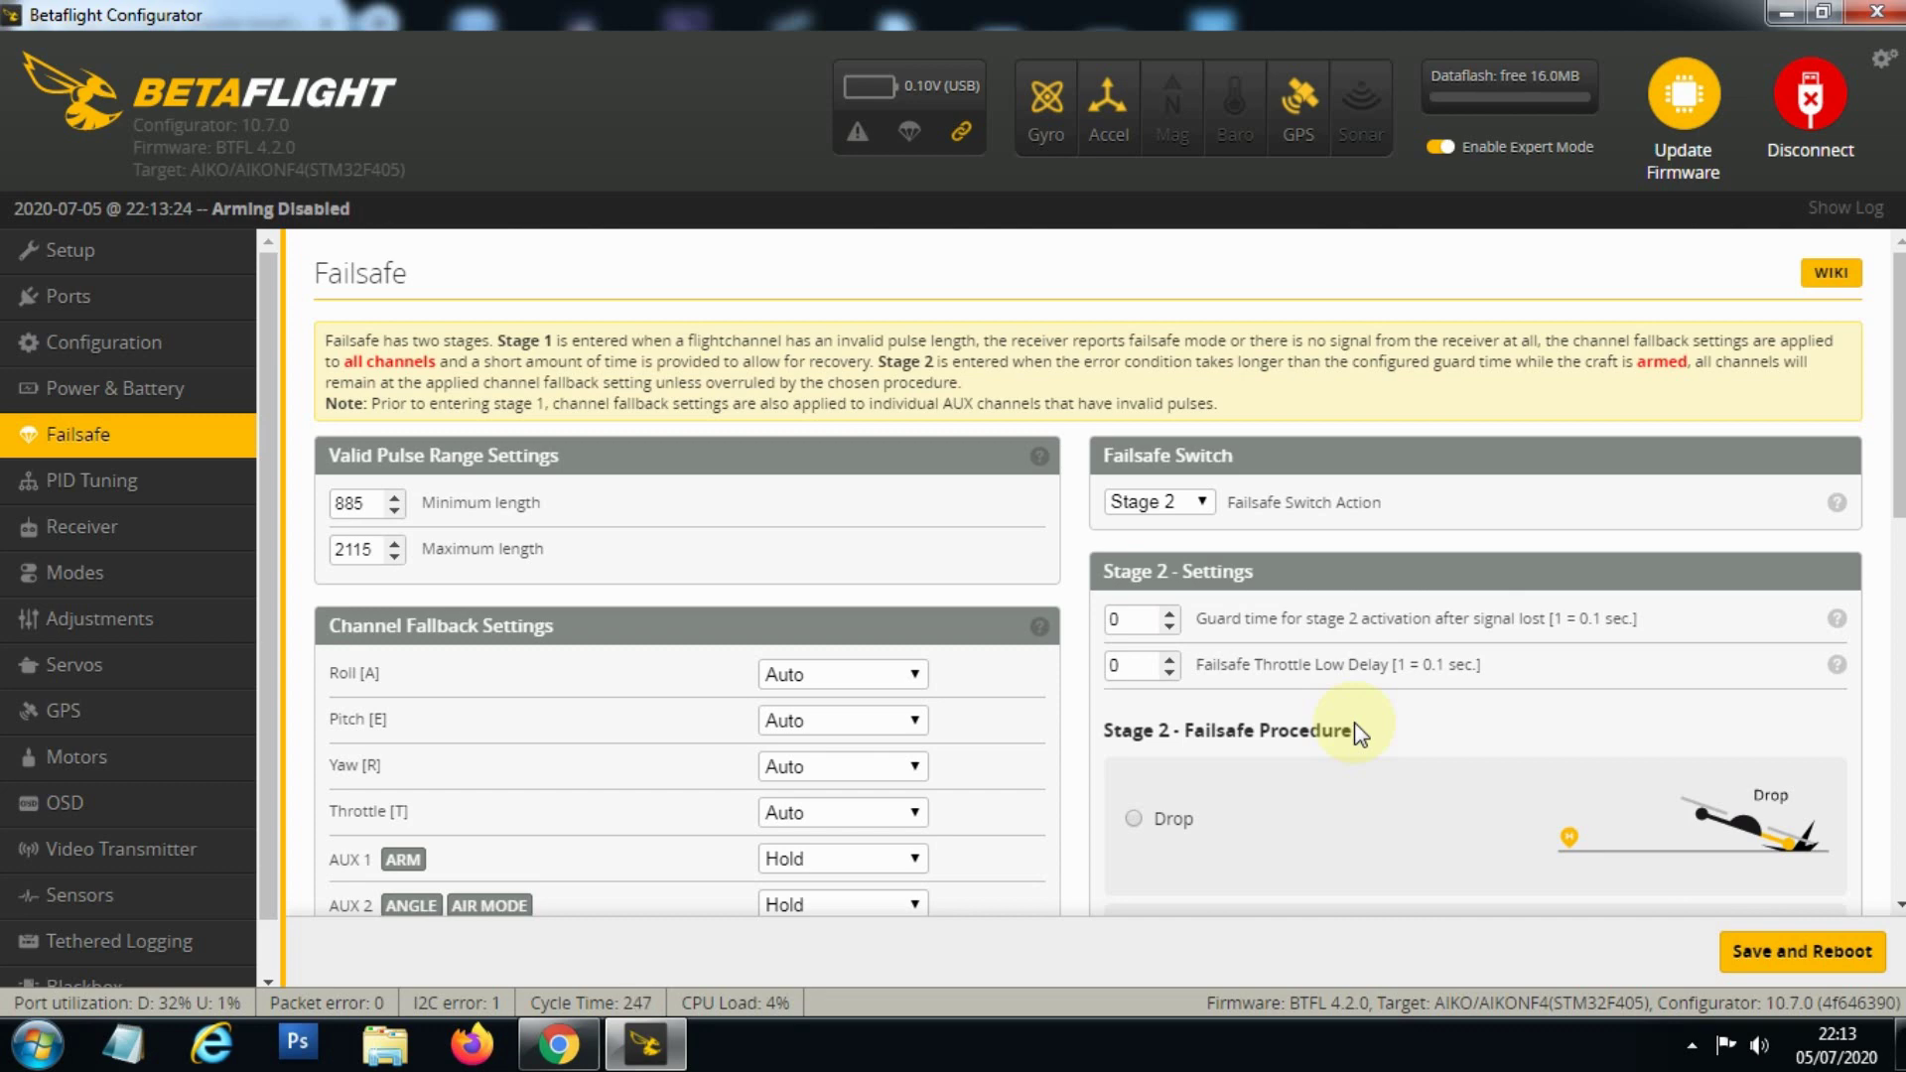
- Examine the failsafe switch action, the Stage 2 timing settings and the available Stage 2 failsafe procedures
scroll(1360, 735, "down", 3)
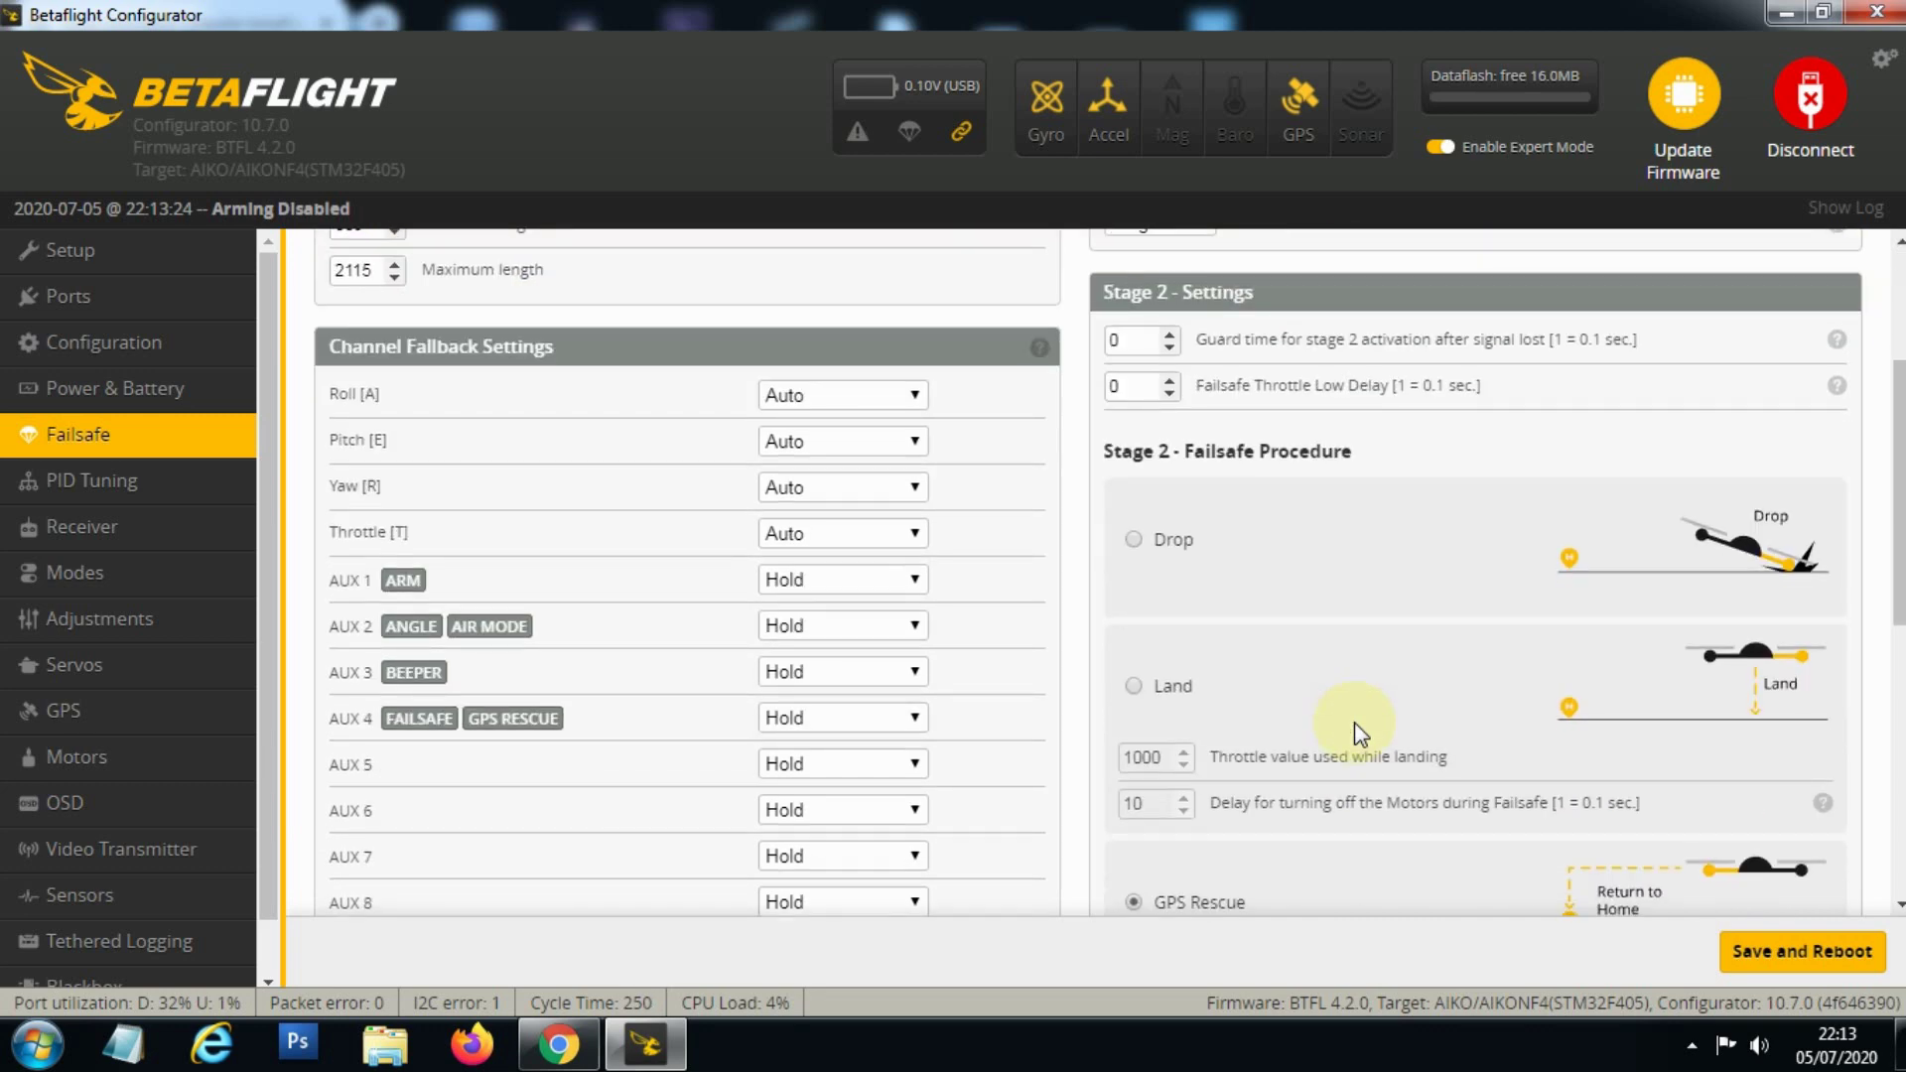
scroll(1360, 734, "up", 3)
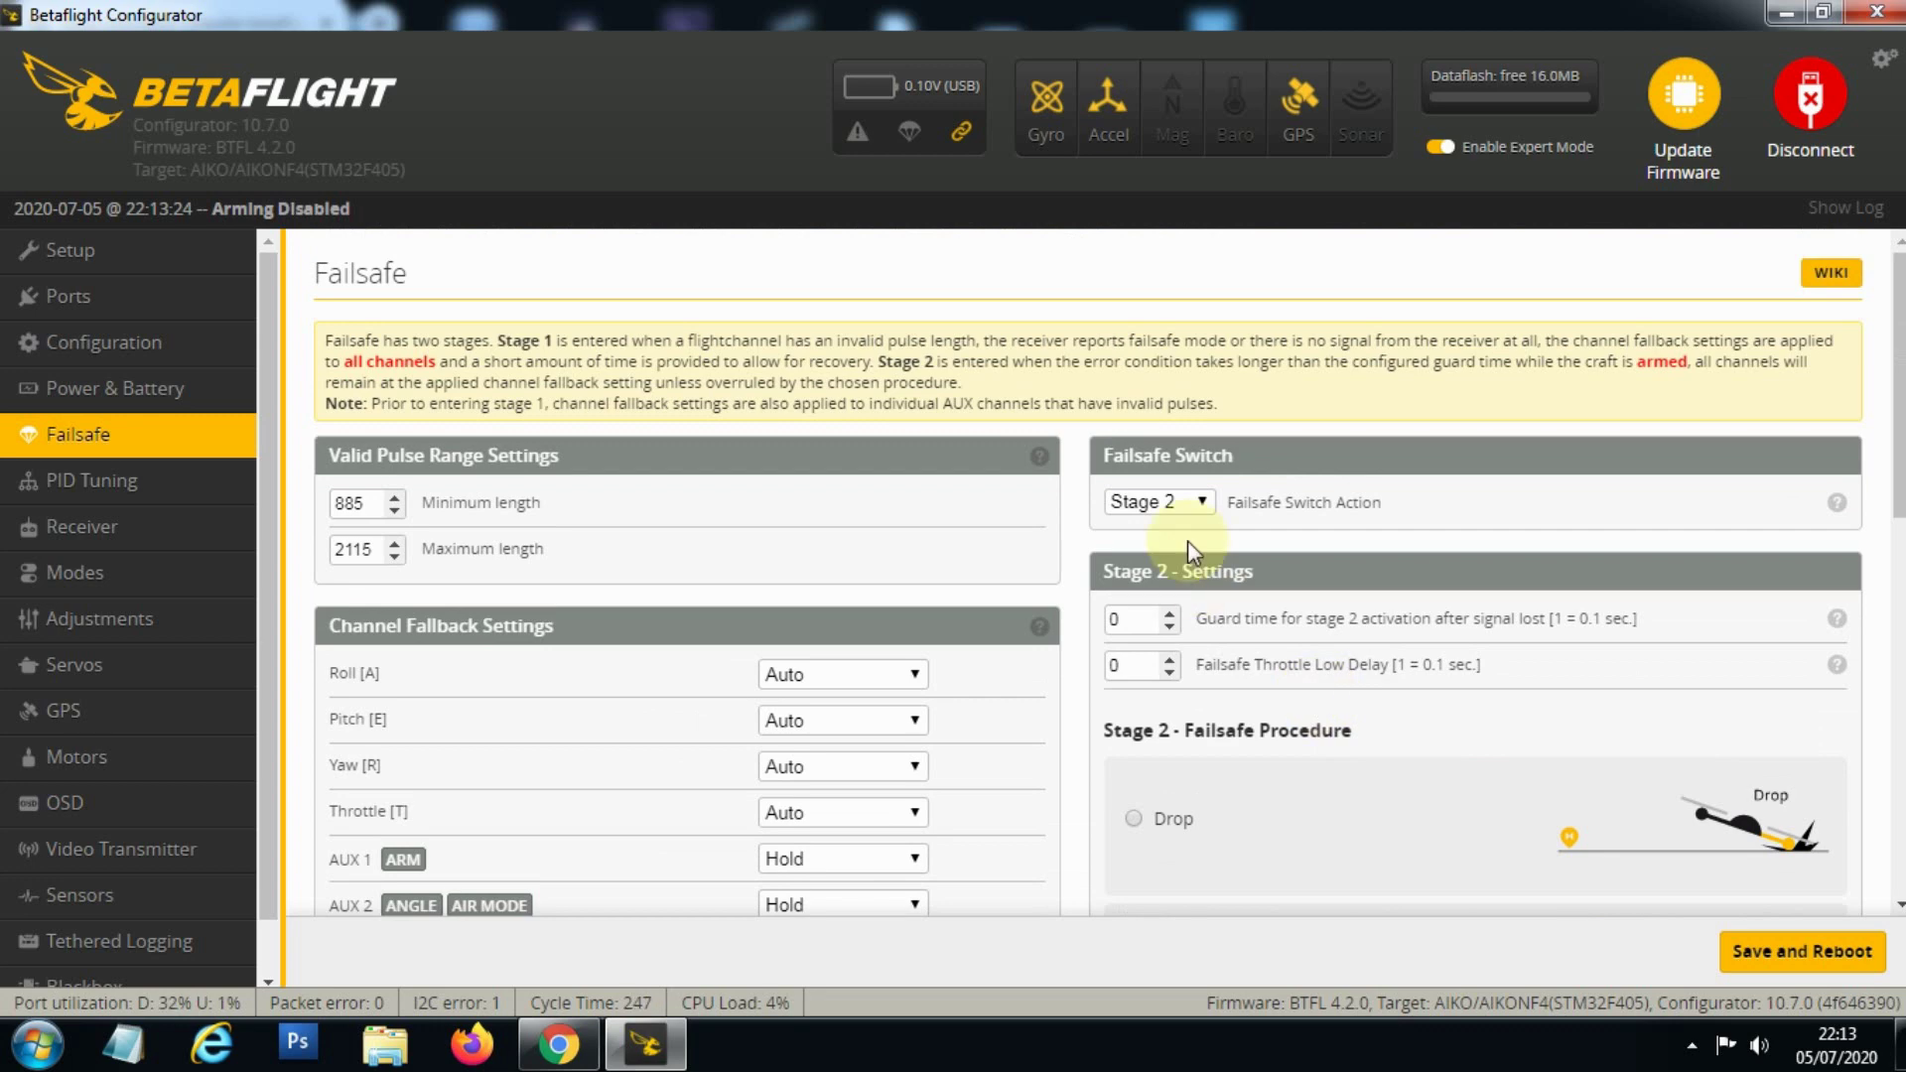
scroll(1189, 539, "down", 3)
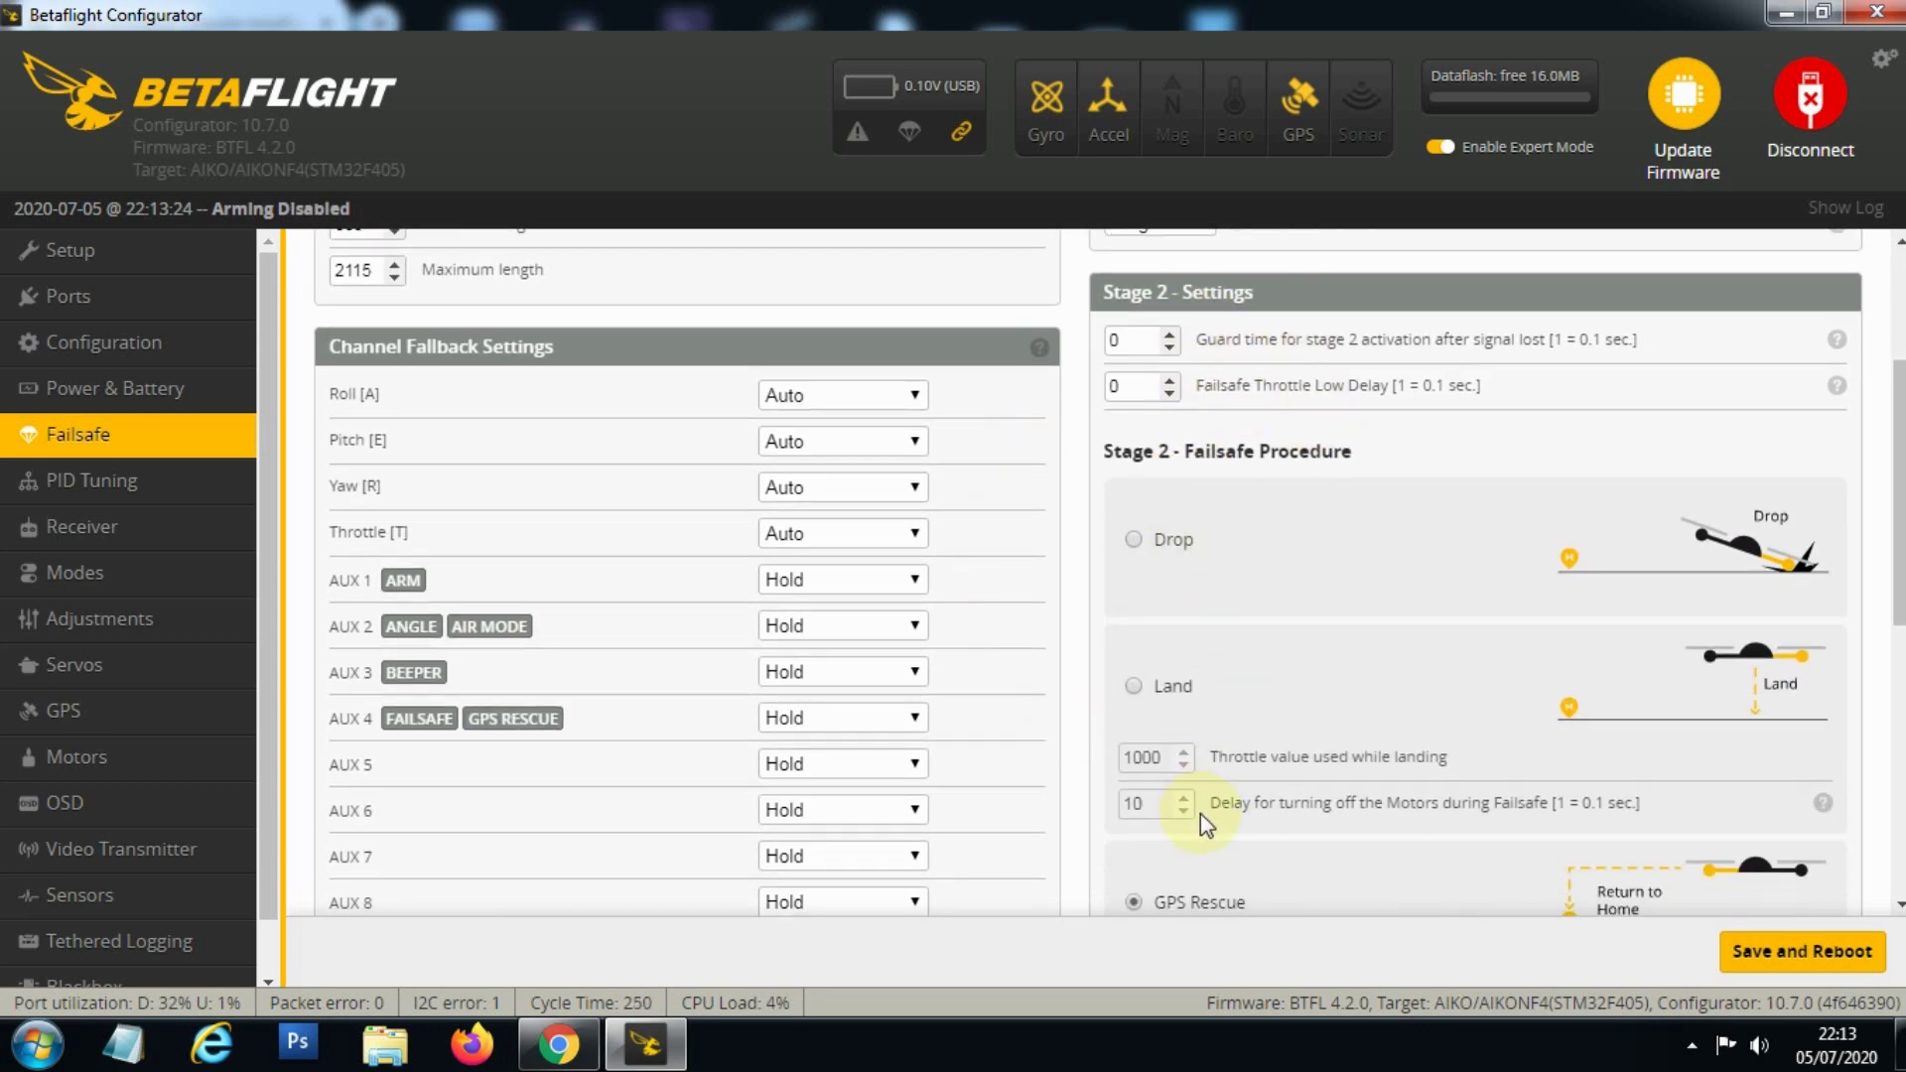
scroll(1221, 764, "down", 3)
scroll(1330, 556, "up", 3)
scroll(1330, 635, "up", 3)
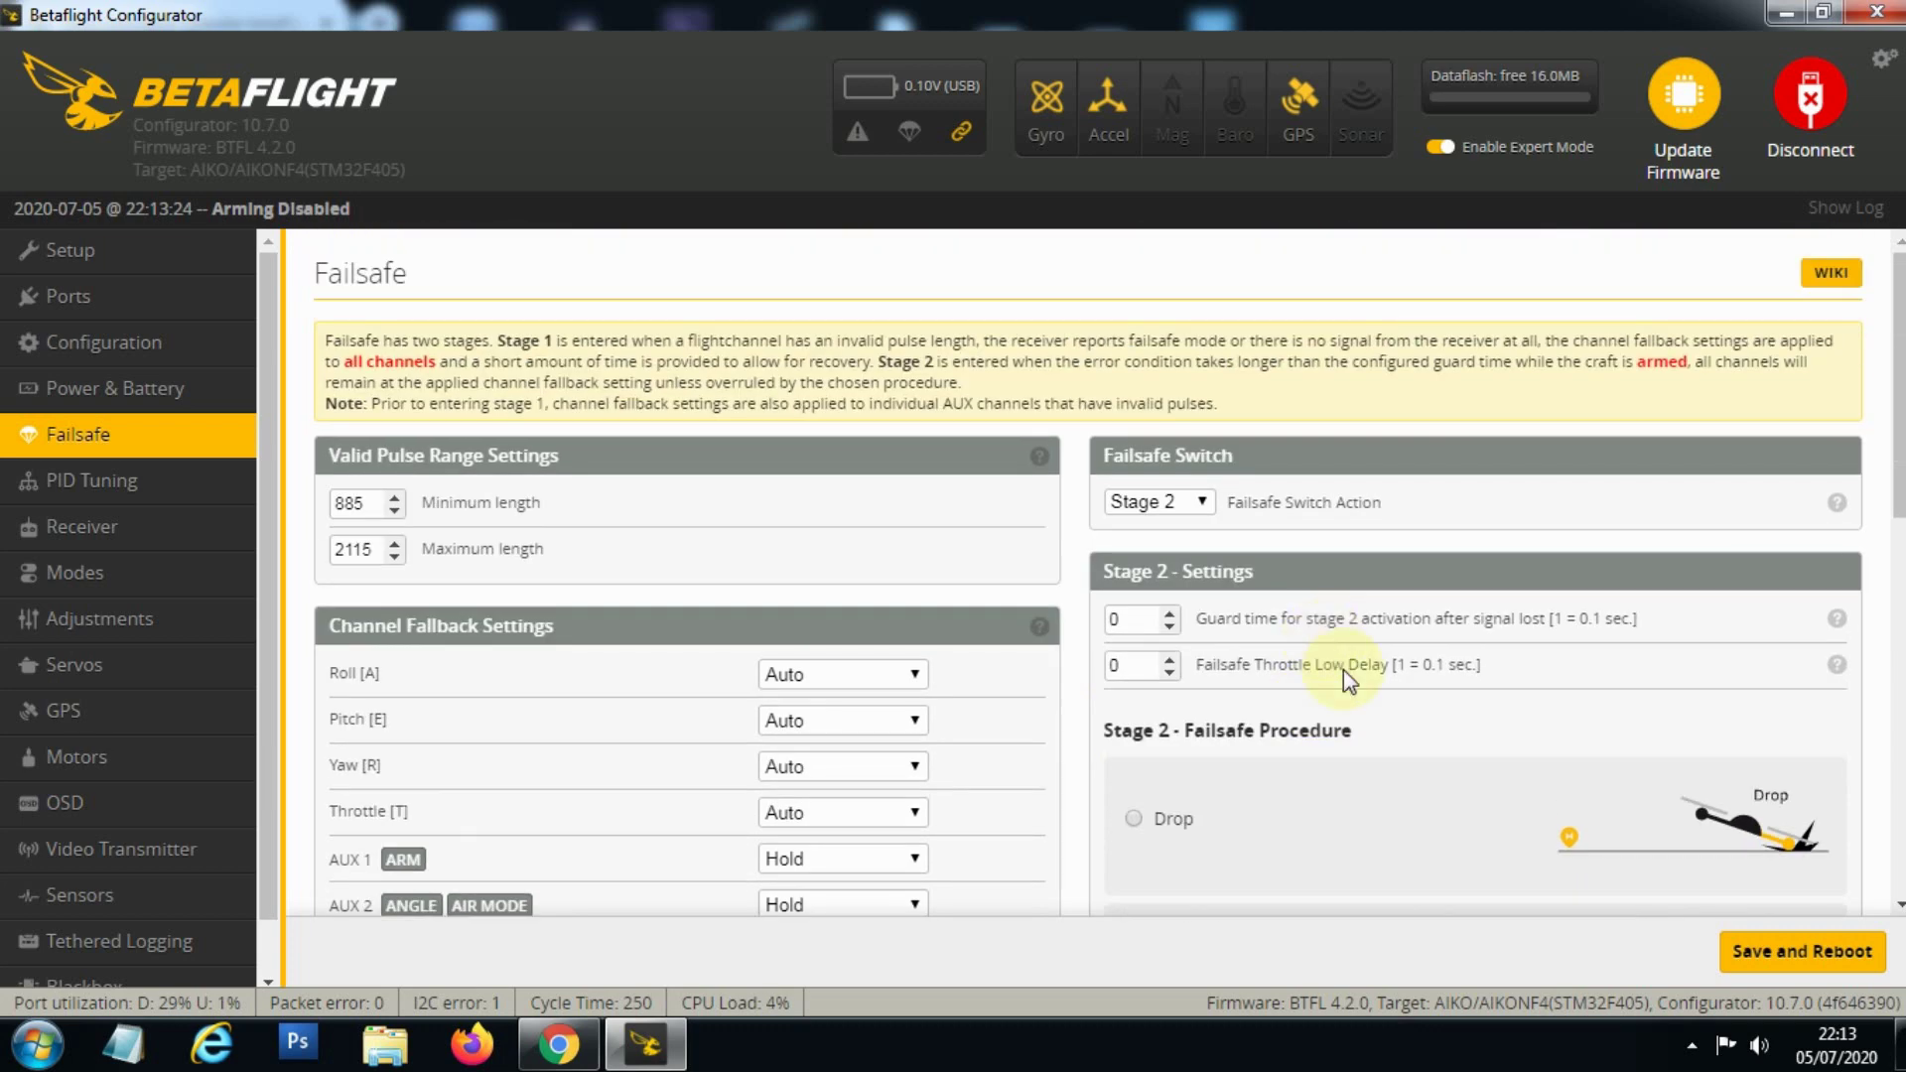
scroll(1360, 695, "down", 5)
scroll(1340, 660, "up", 4)
left_click(1144, 623)
scroll(1148, 694, "down", 4)
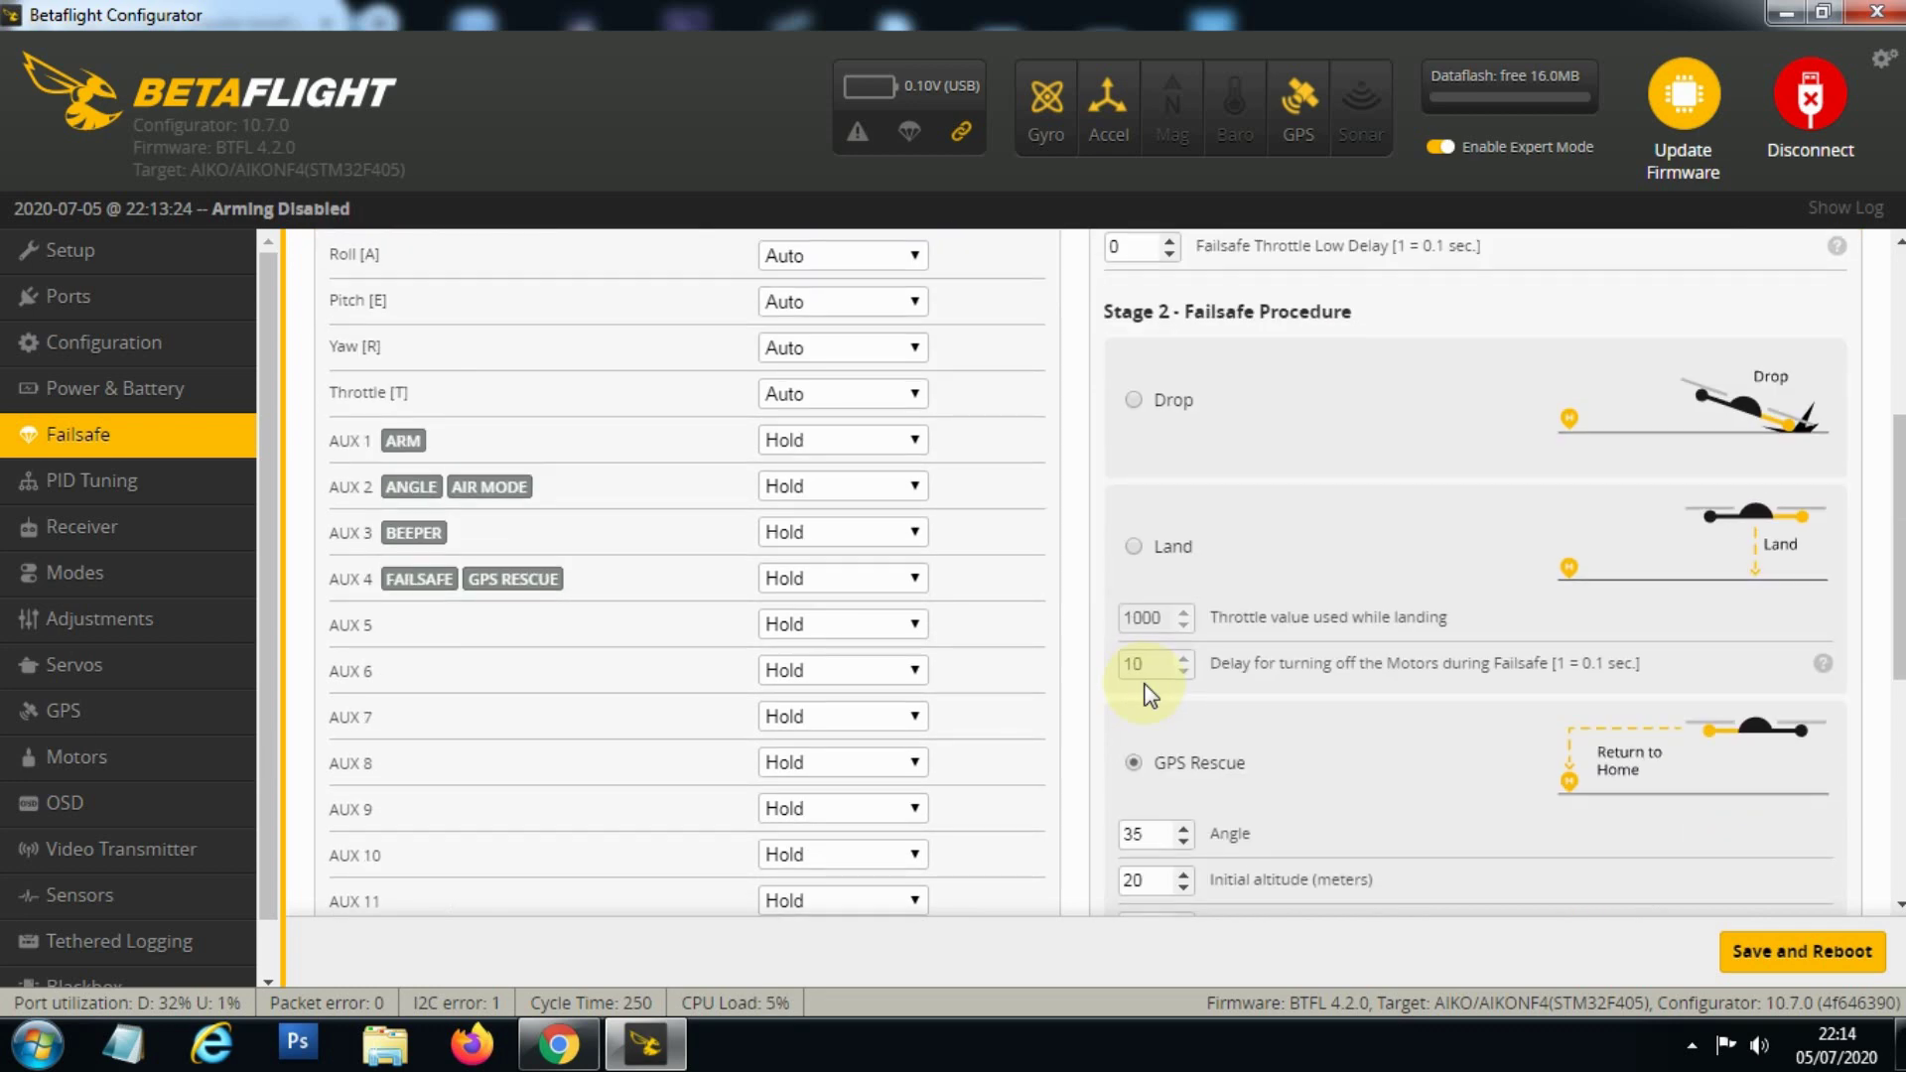
scroll(1133, 526, "down", 1)
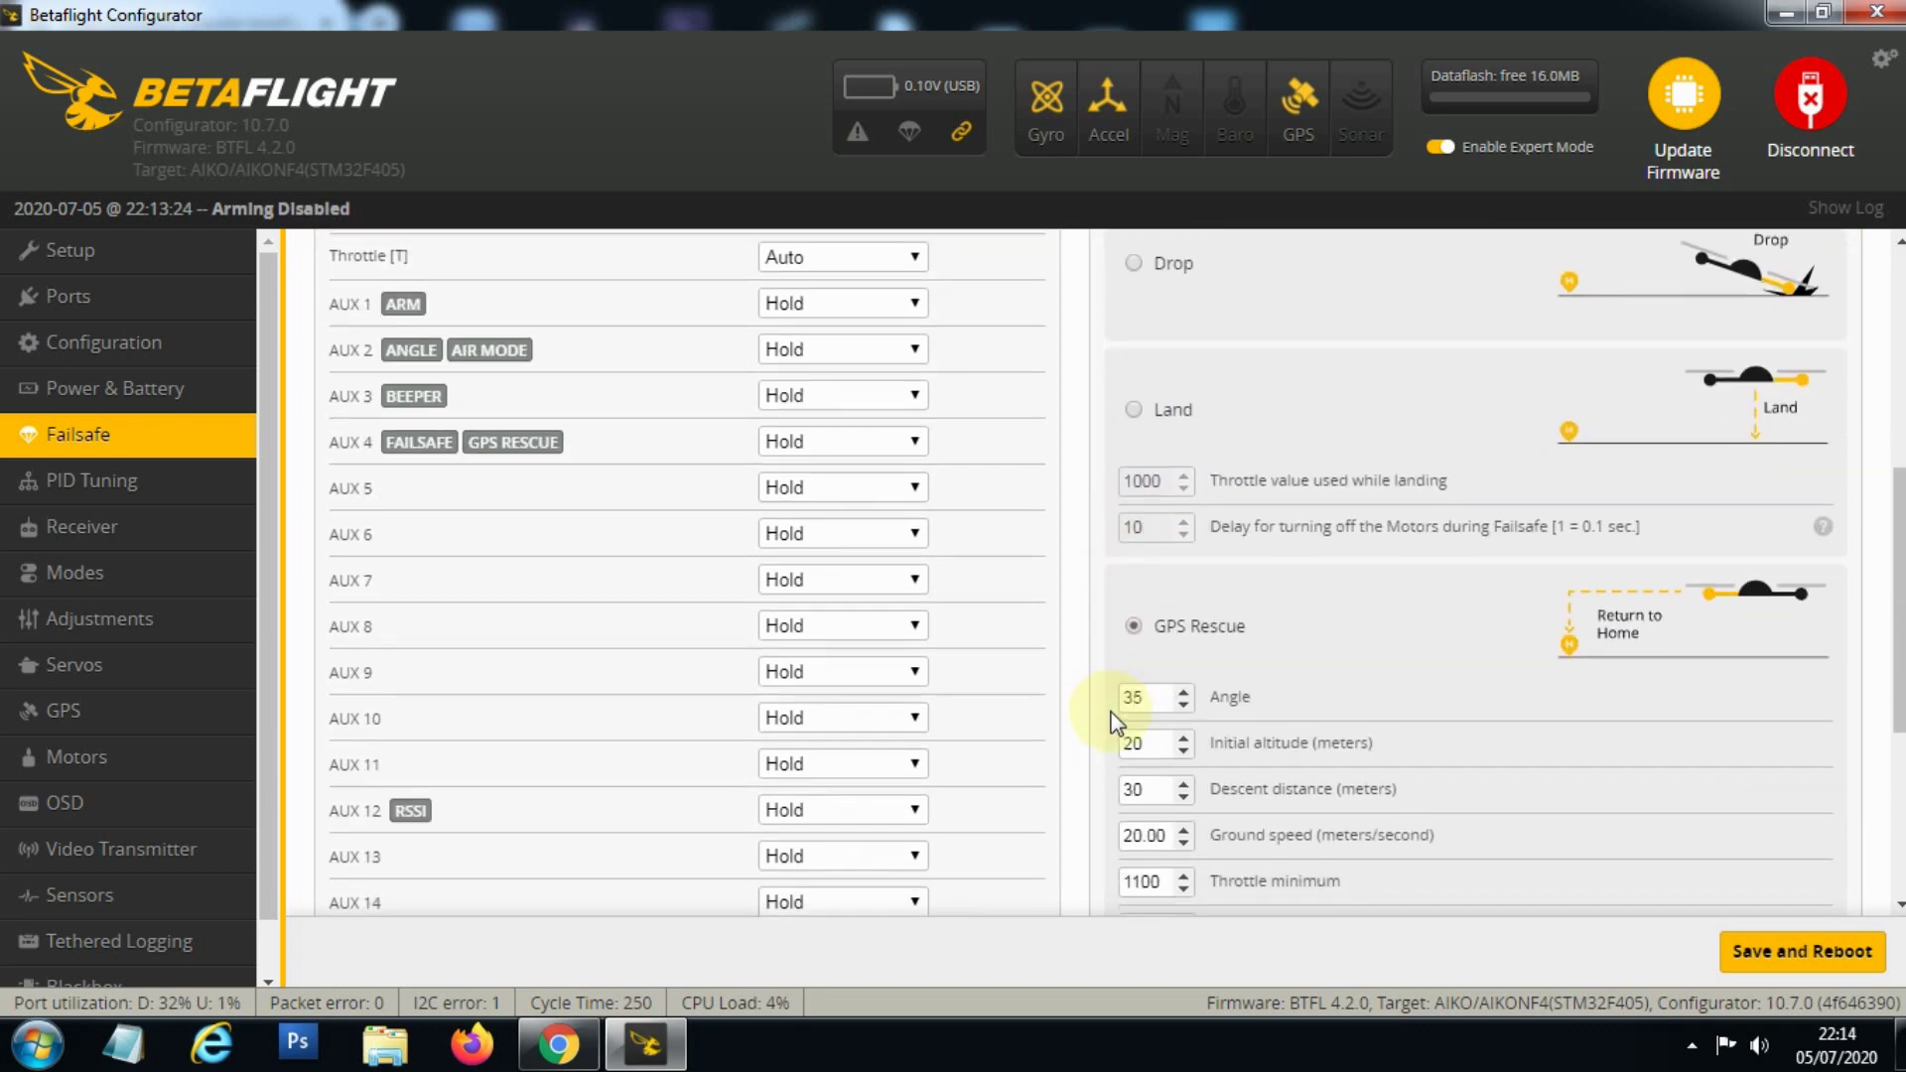
scroll(1241, 615, "down", 3)
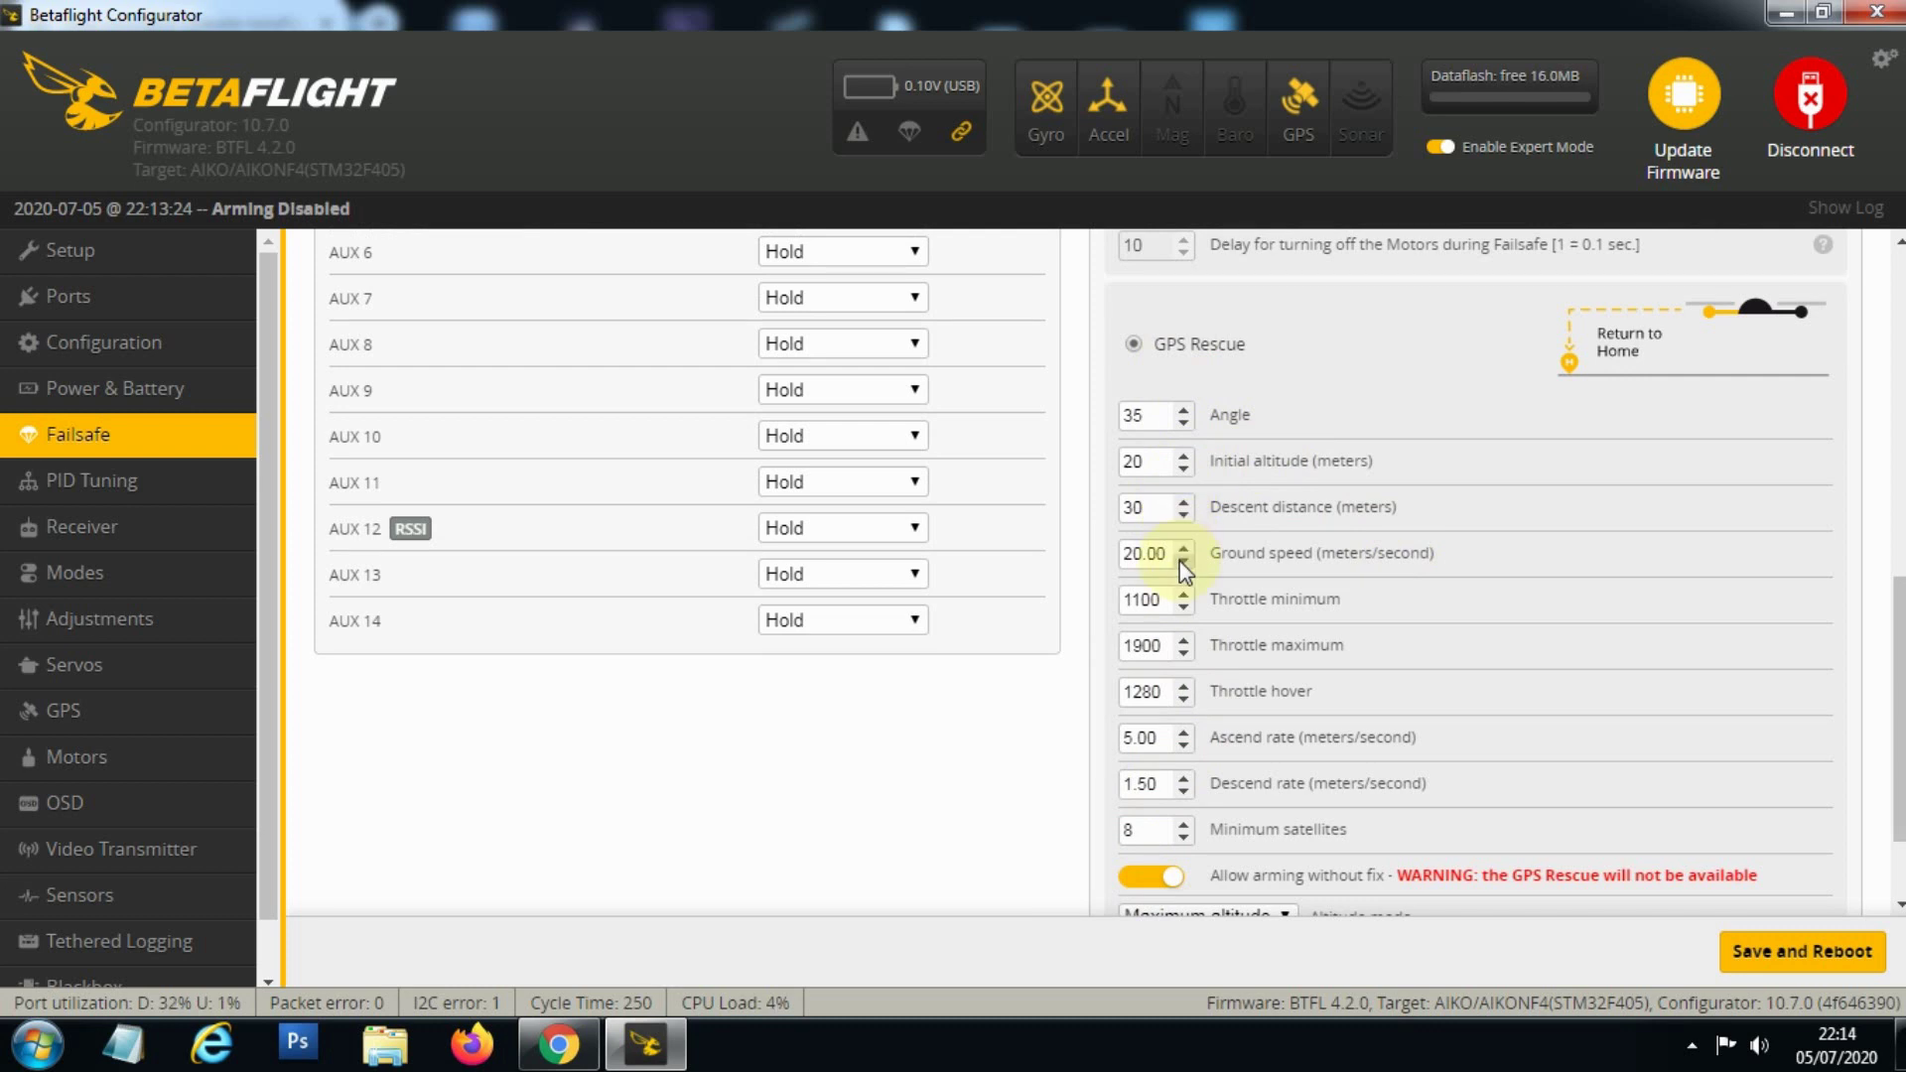
- Examine the GPS Rescue parameters from angle, initial altitude and descent distance through throttle limits, climb rates and minimum satellites
left_click(1159, 417)
left_click(1146, 473)
left_click(1146, 476)
double_click(1189, 480)
left_click(1170, 469)
left_click(1171, 512)
left_click(1172, 520)
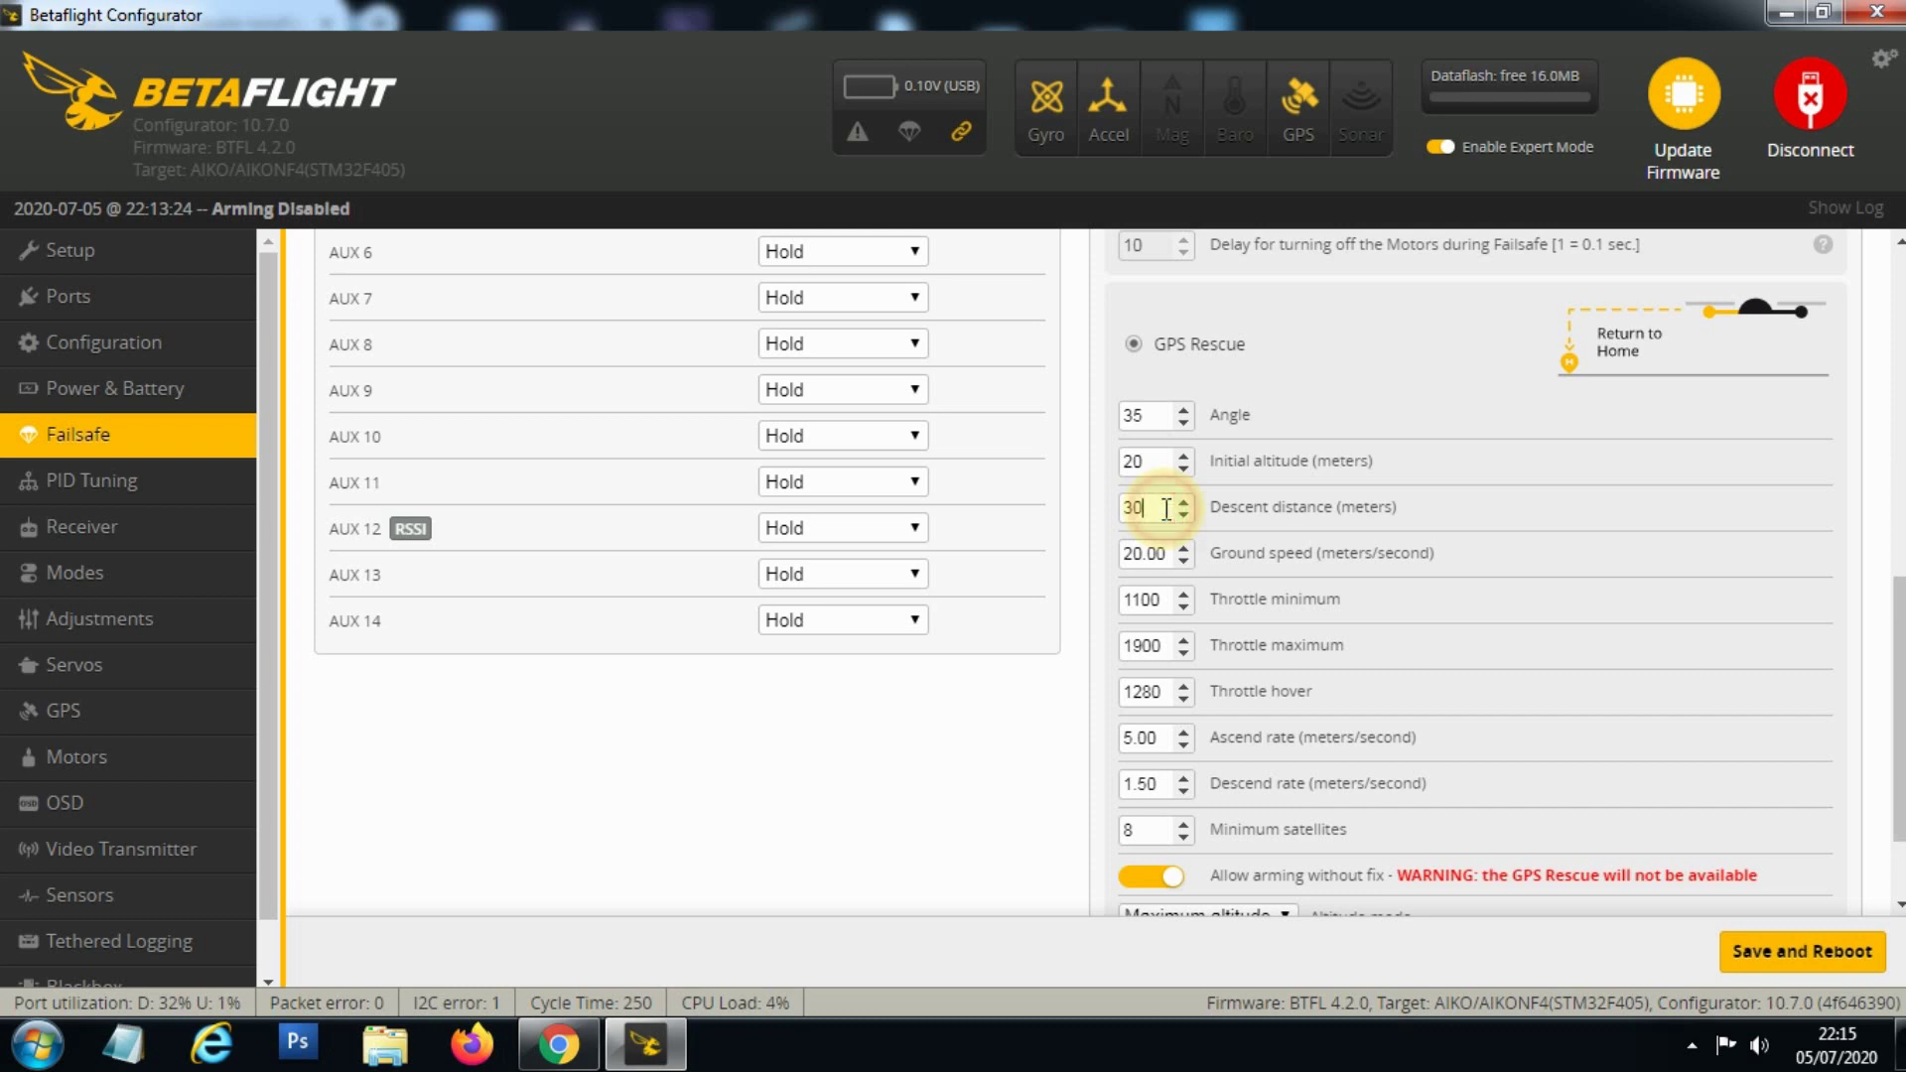
scroll(1155, 561, "down", 2)
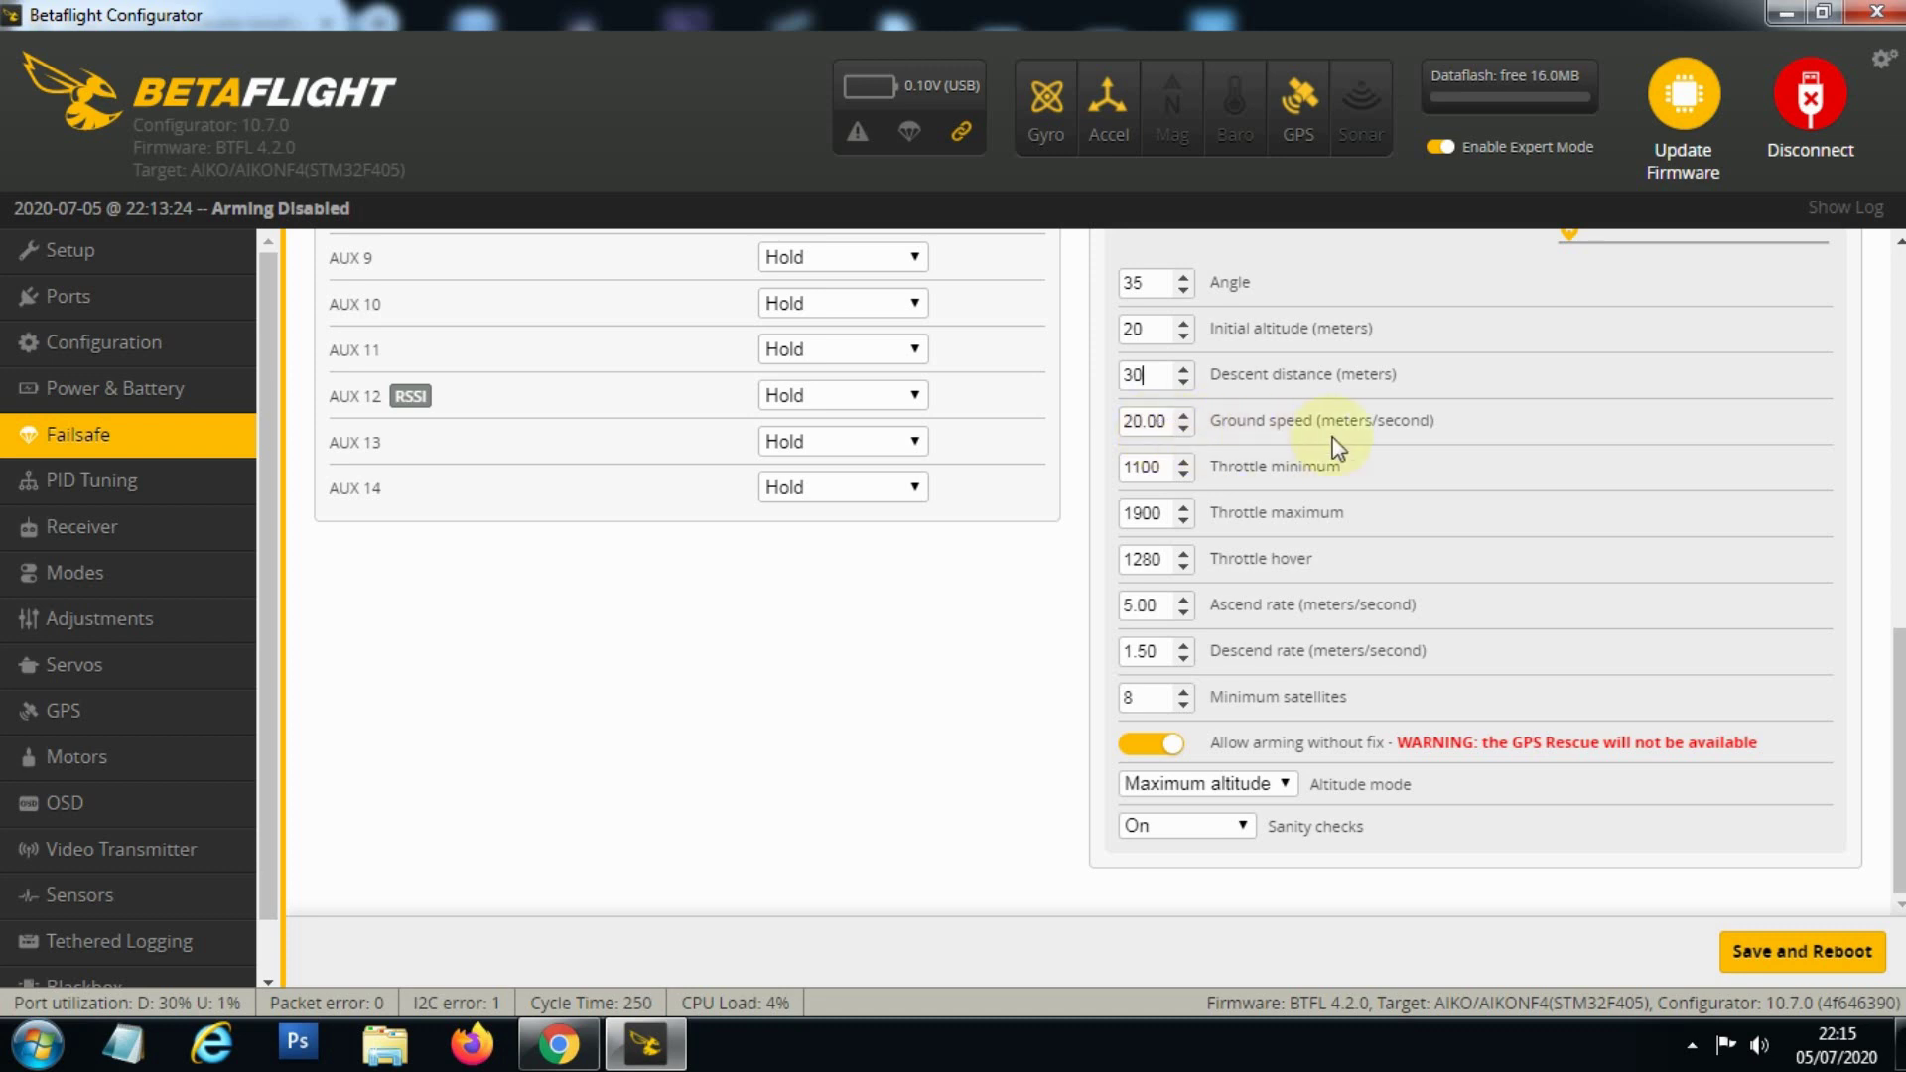
left_click(1167, 477)
left_click(1160, 513)
left_click(1159, 606)
left_click(1154, 650)
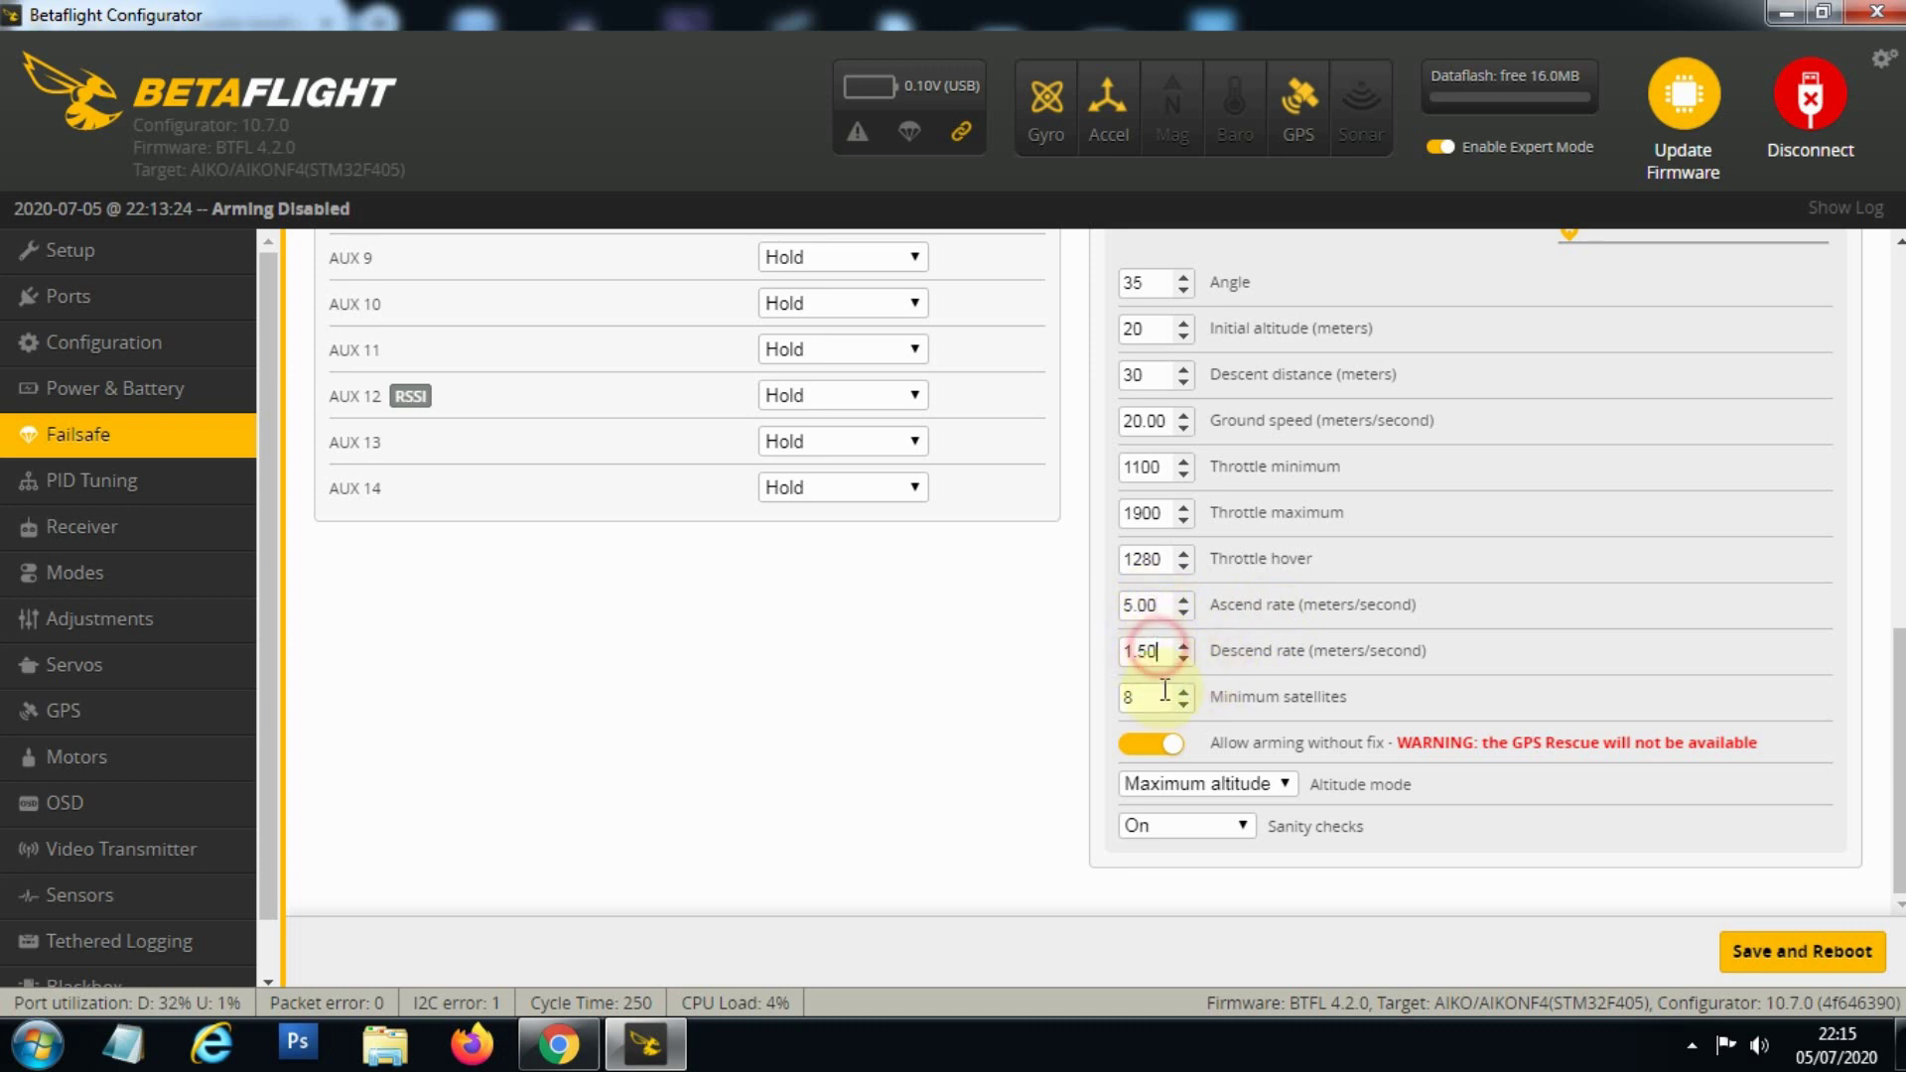
left_click(1149, 698)
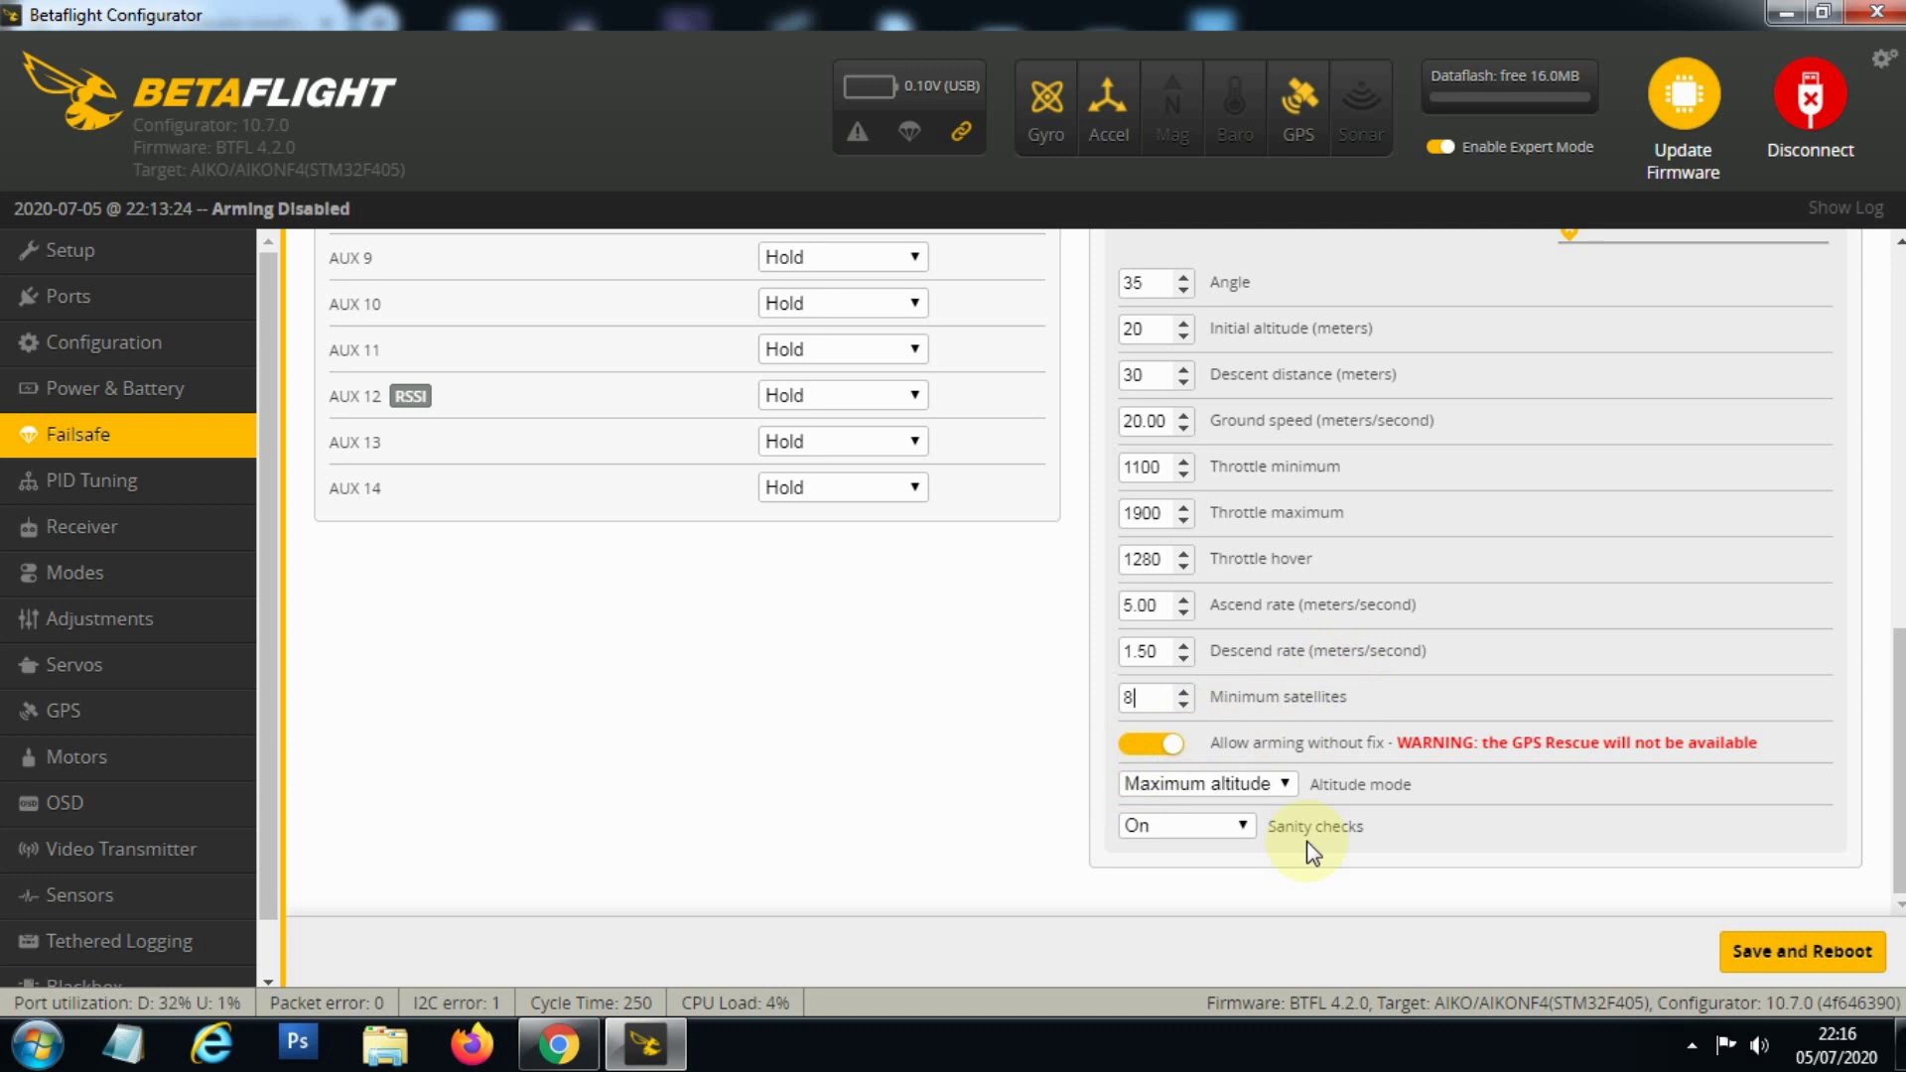
- Examine the available altitude mode and sanity check options for GPS Rescue, leaving the selections as they are
left_click(1272, 782)
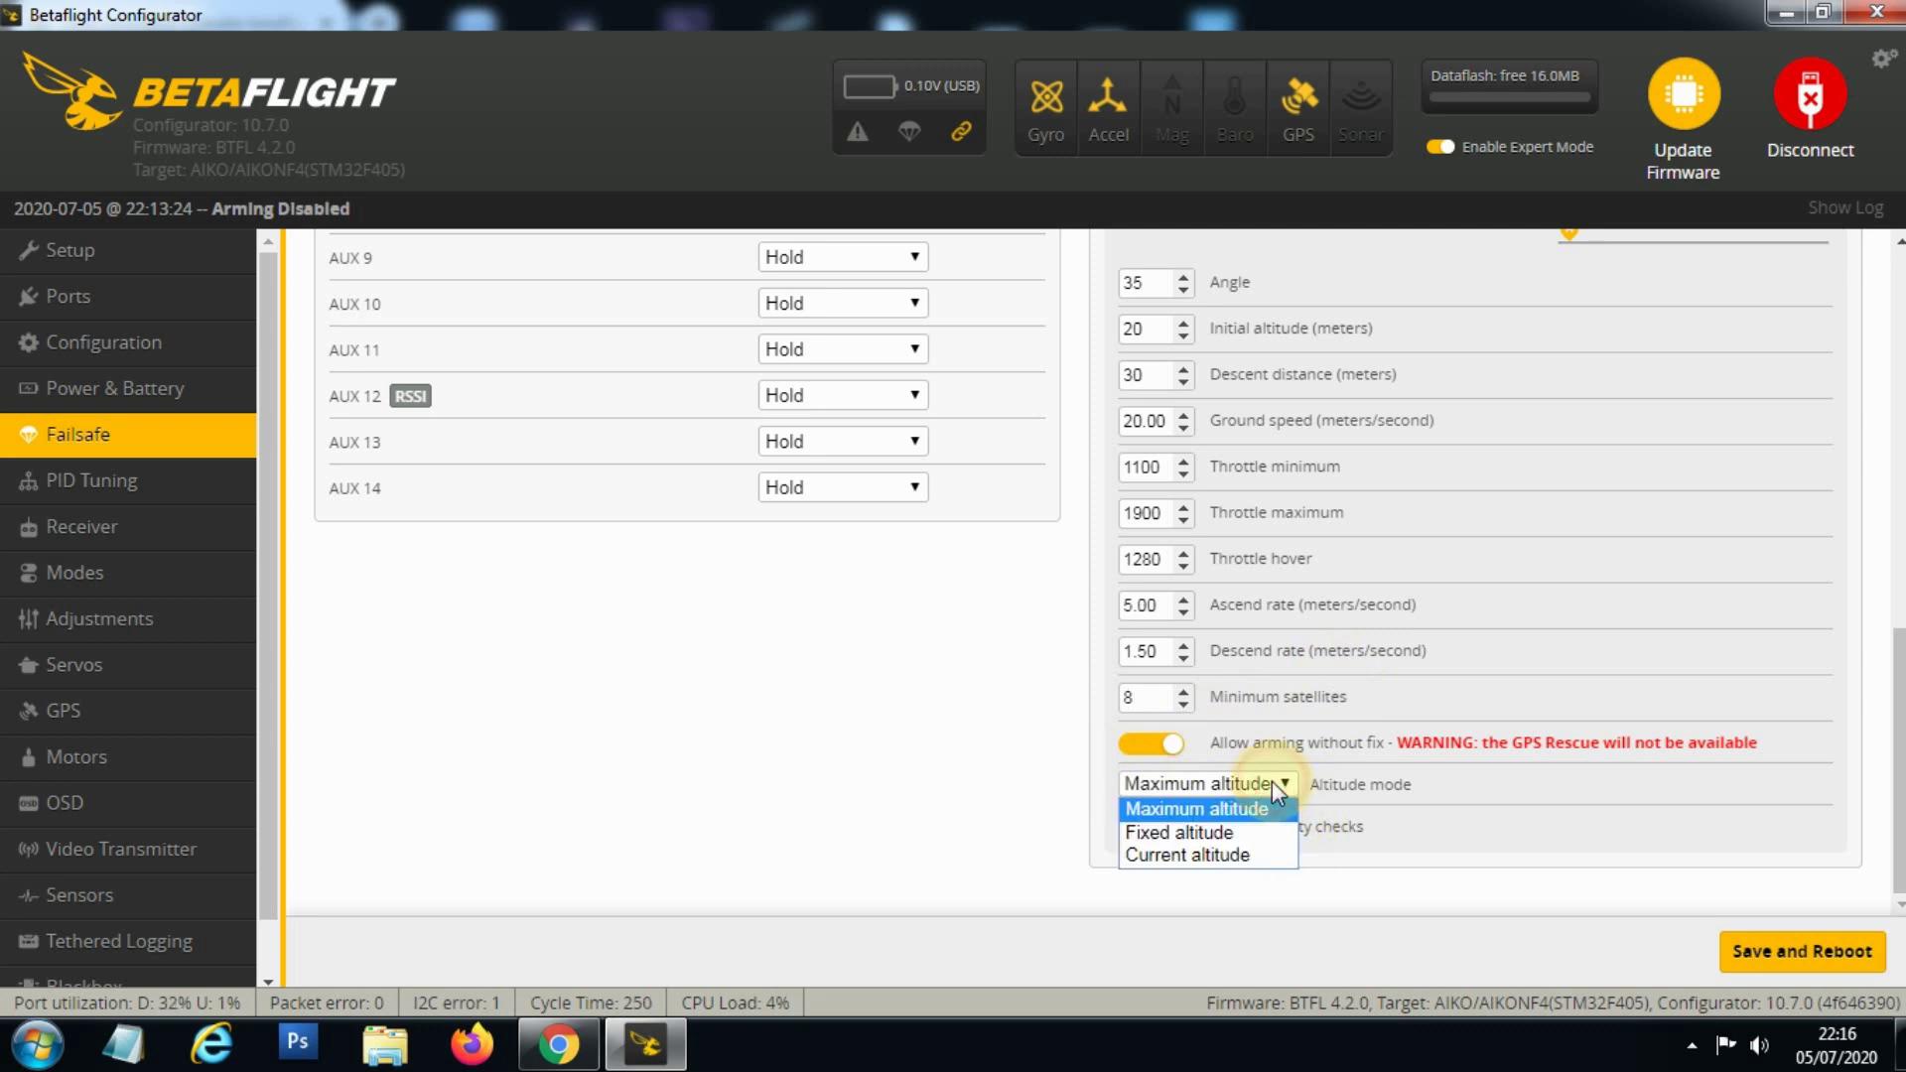
left_click(1492, 813)
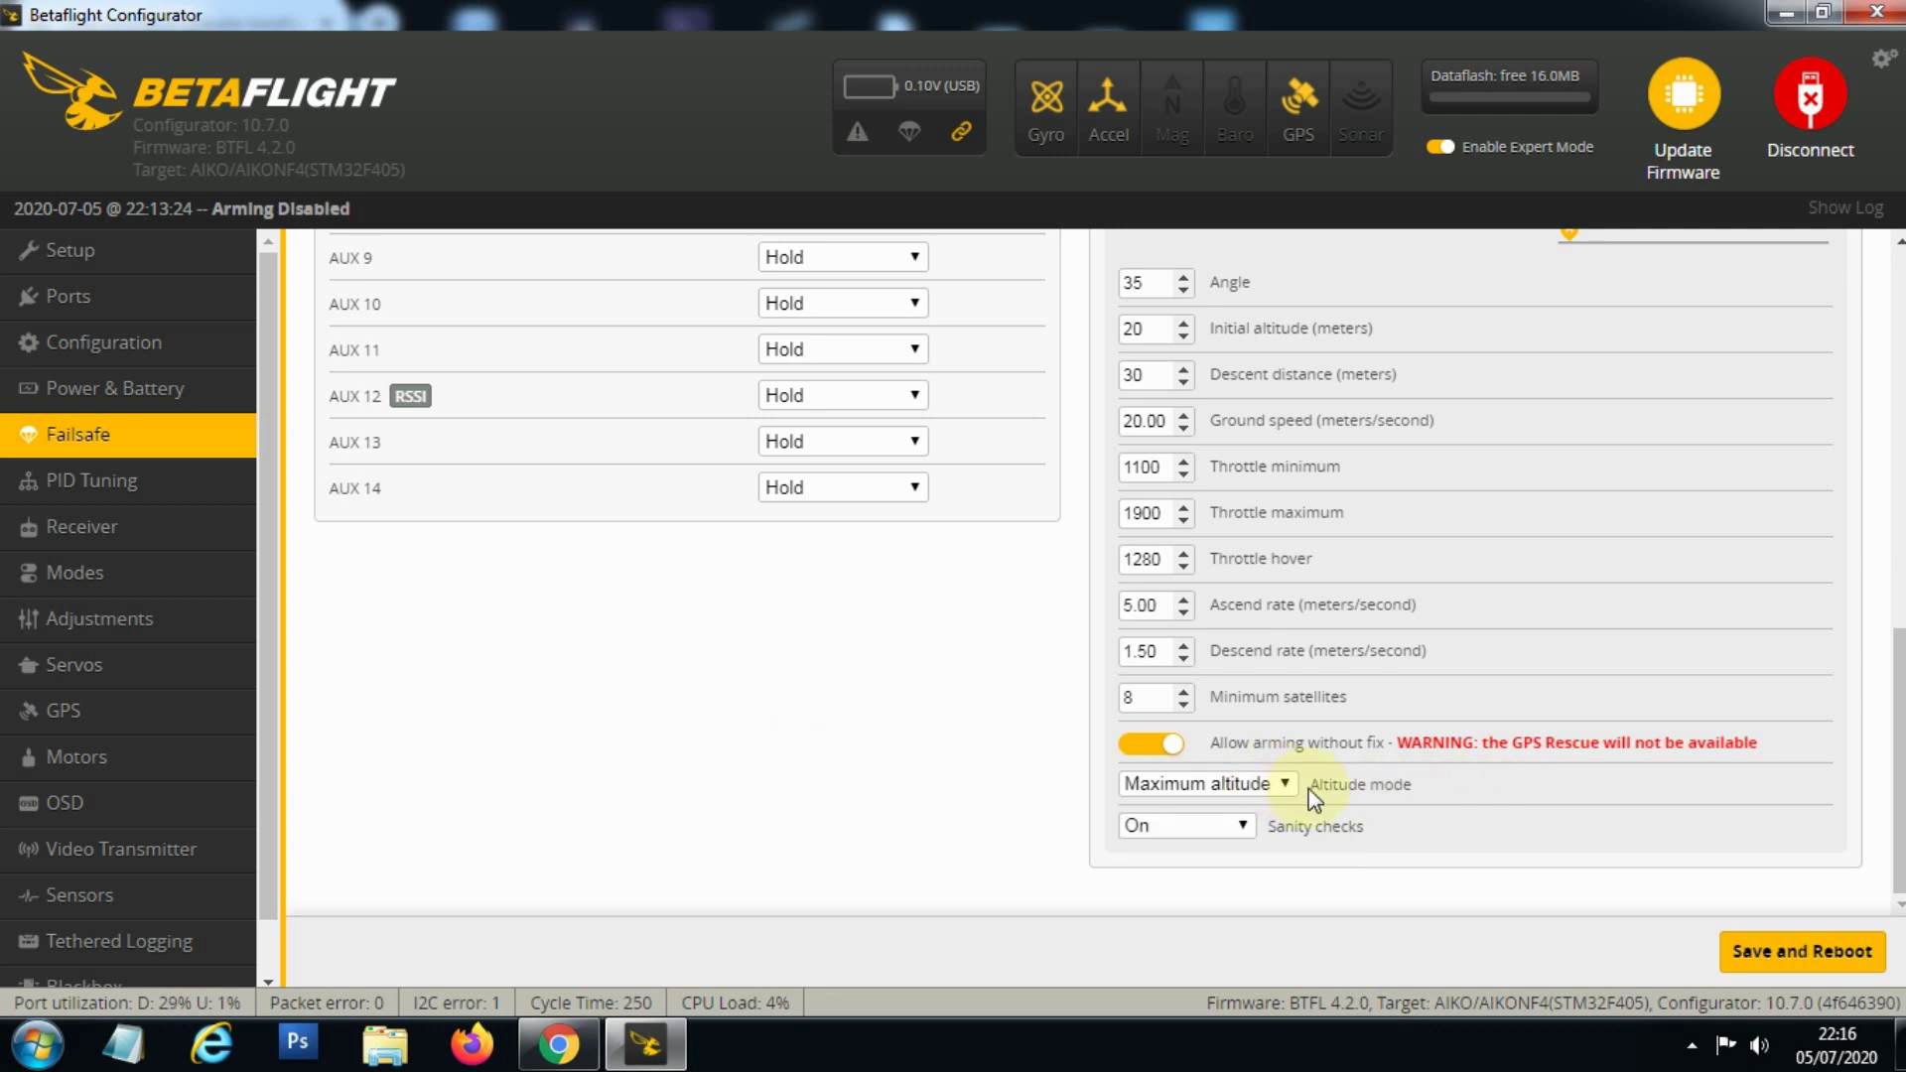
left_click(1284, 786)
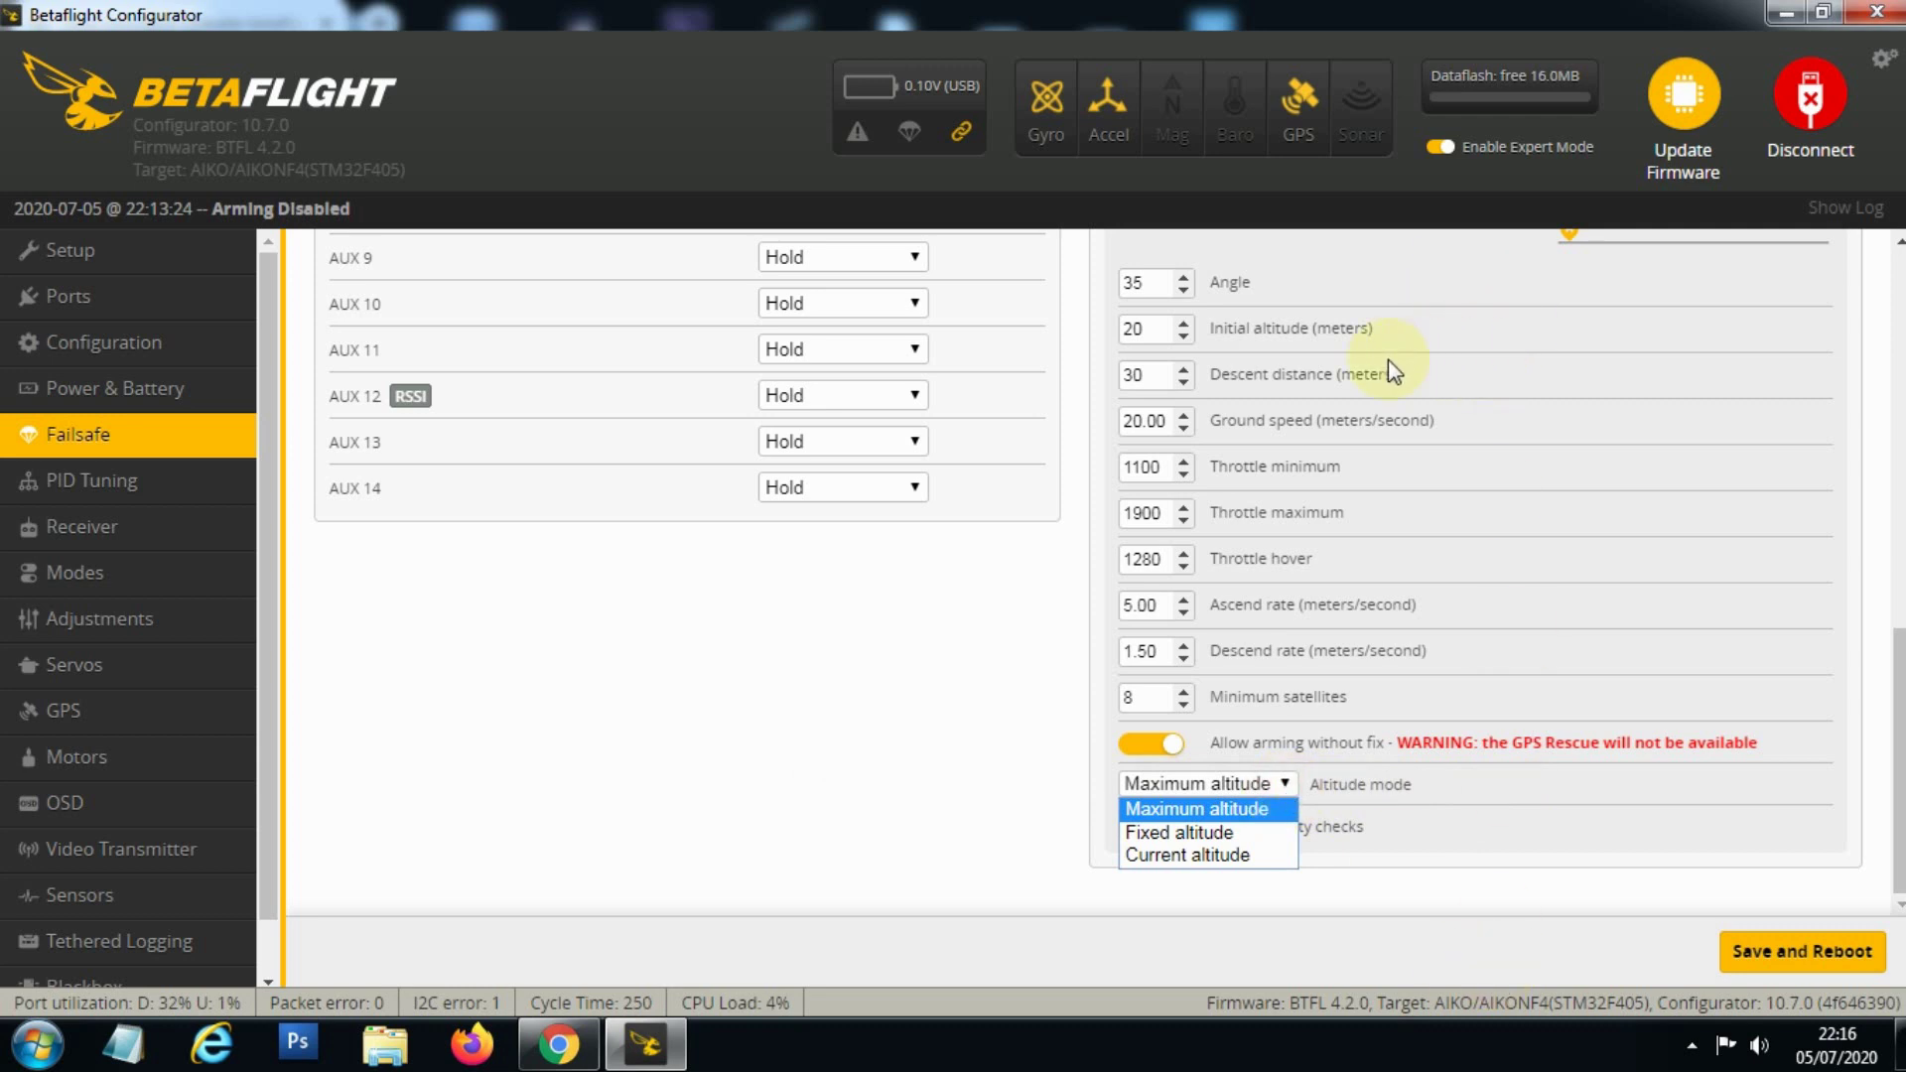
left_click(1314, 331)
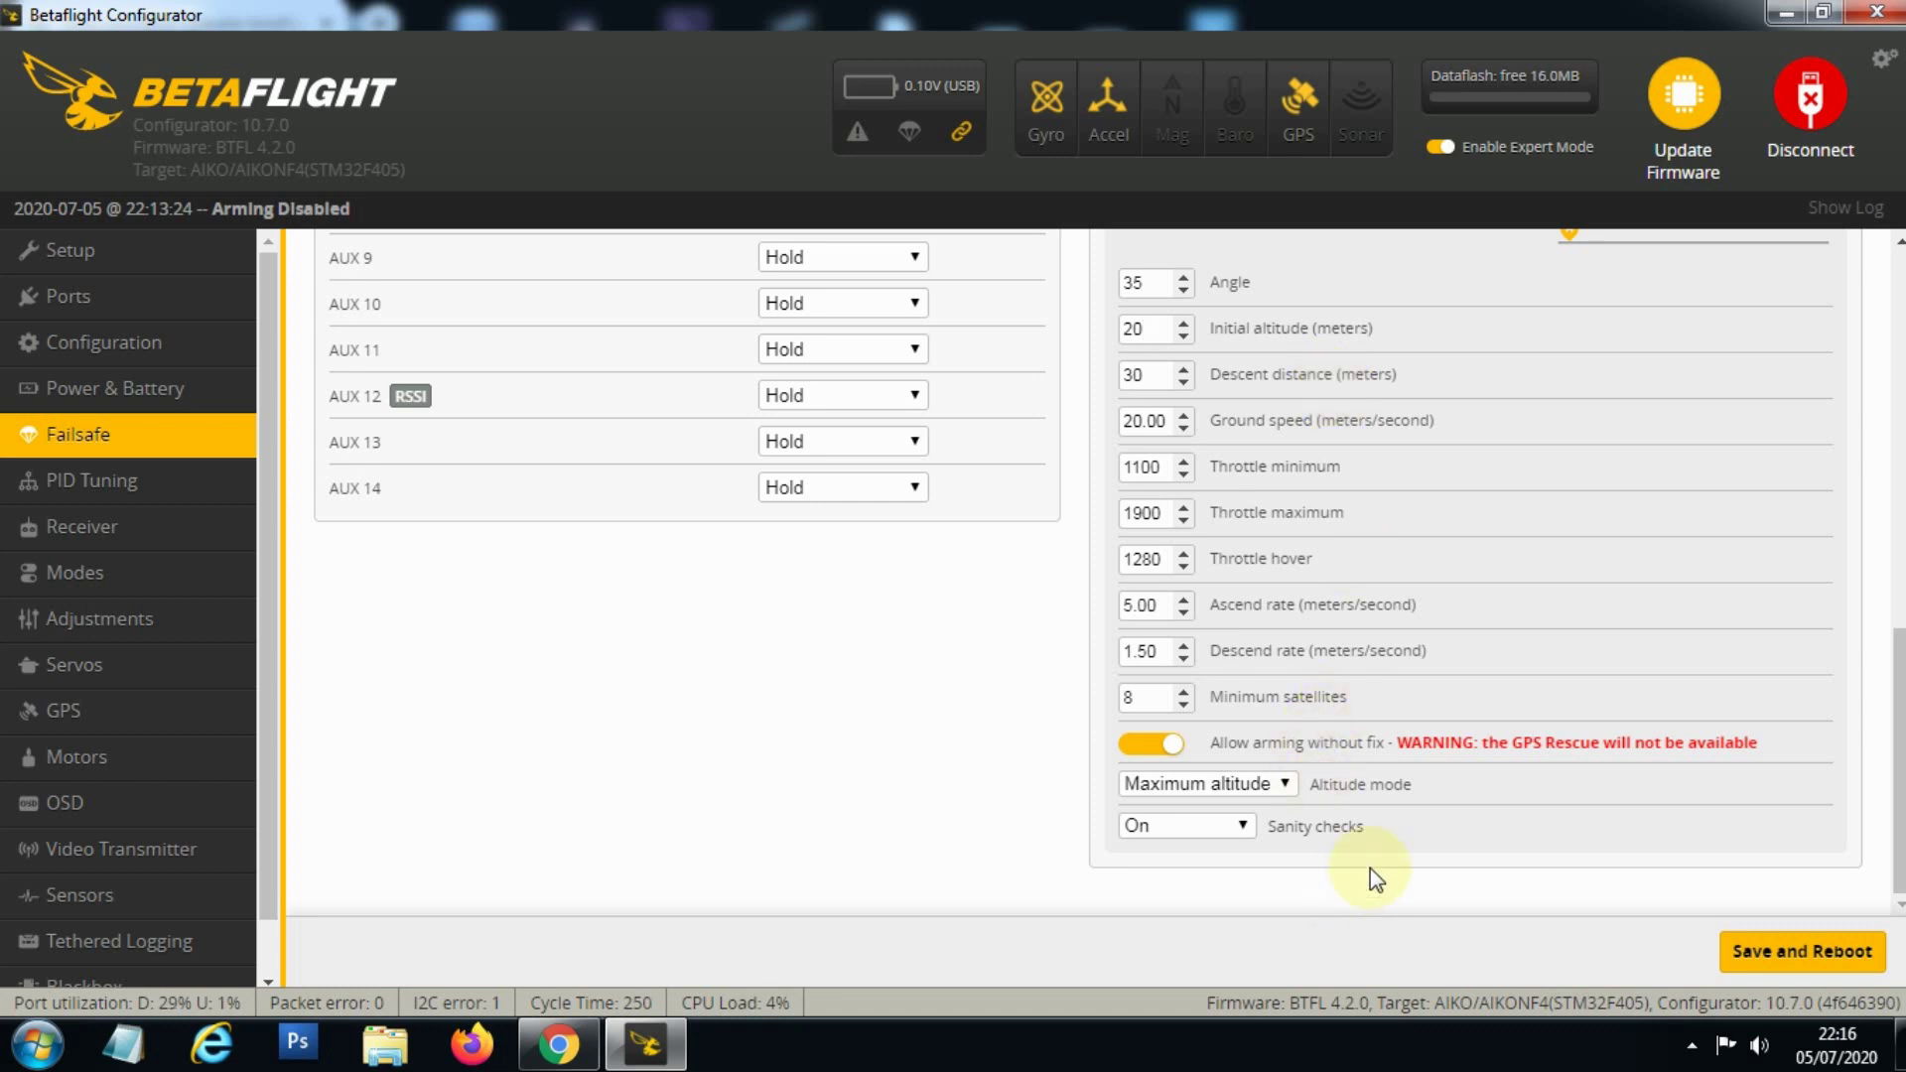
left_click(1280, 786)
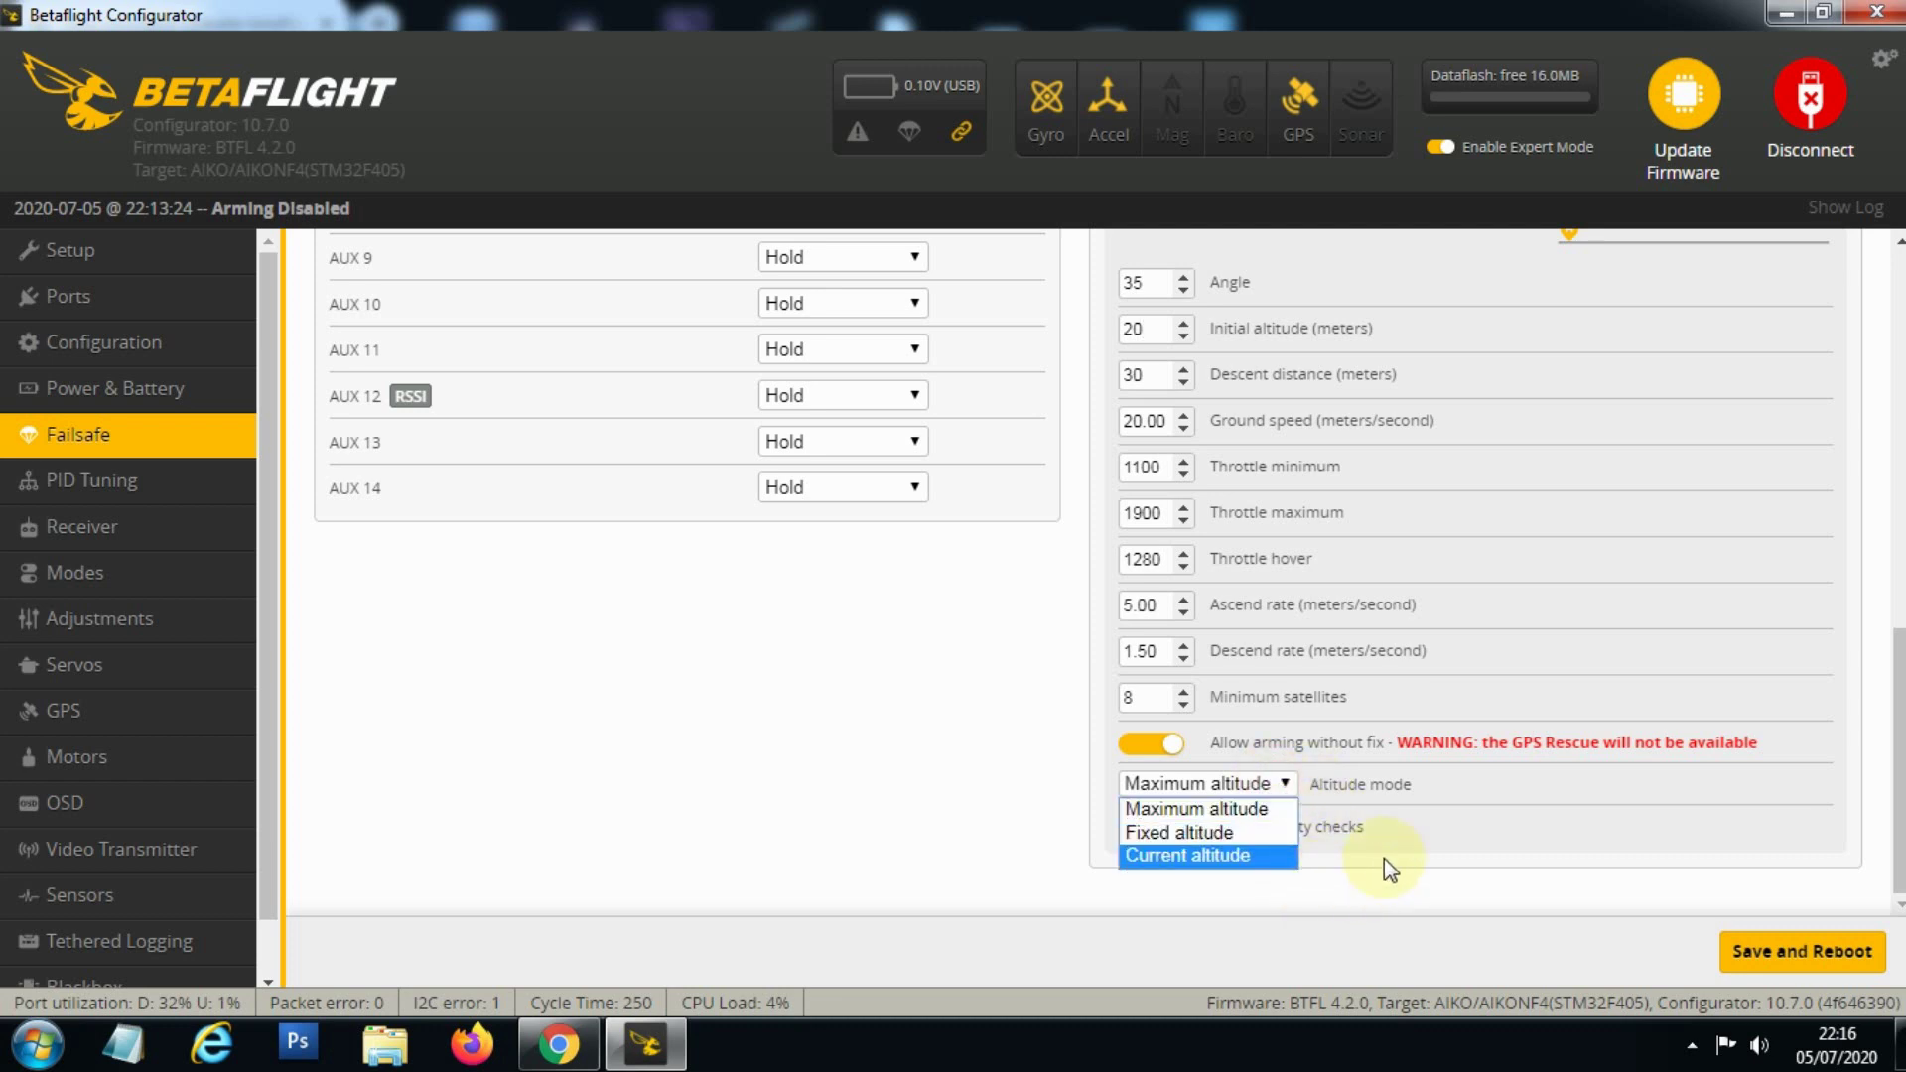
left_click(1454, 794)
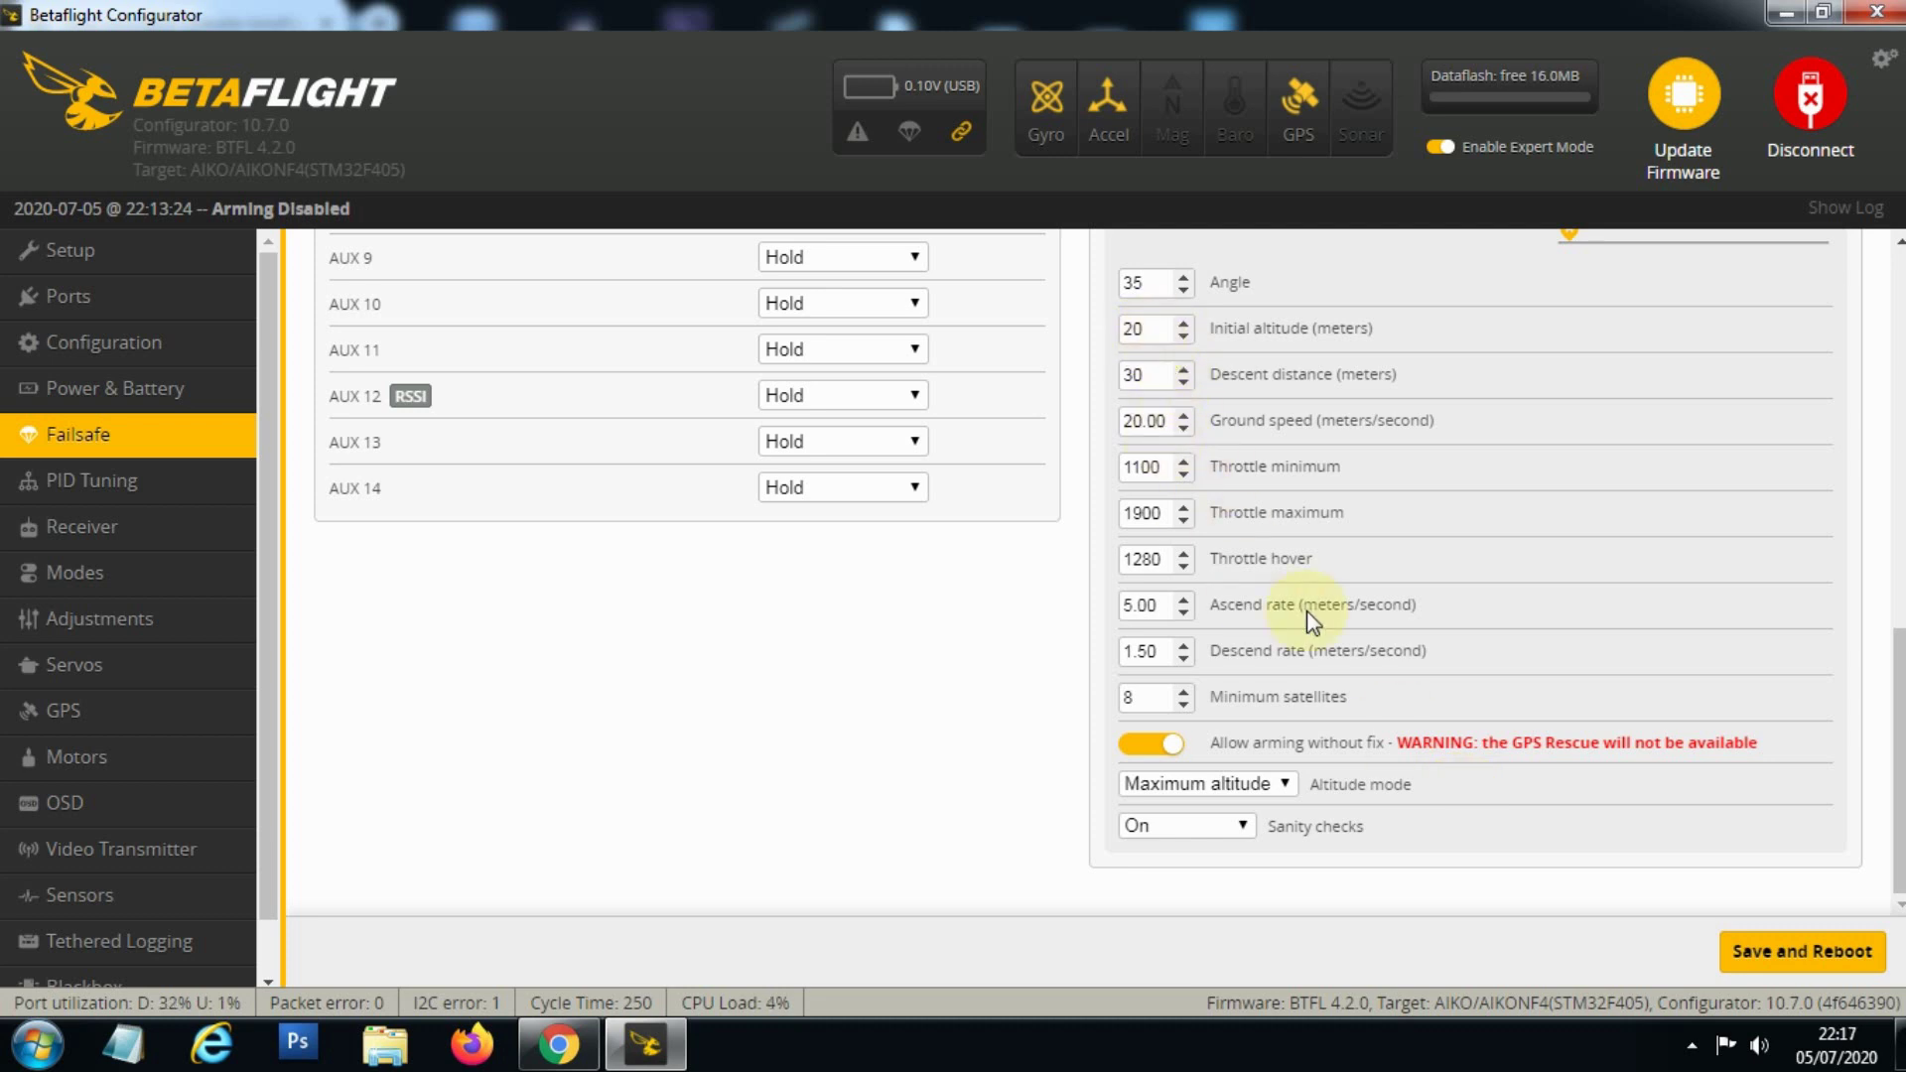
left_click(1268, 784)
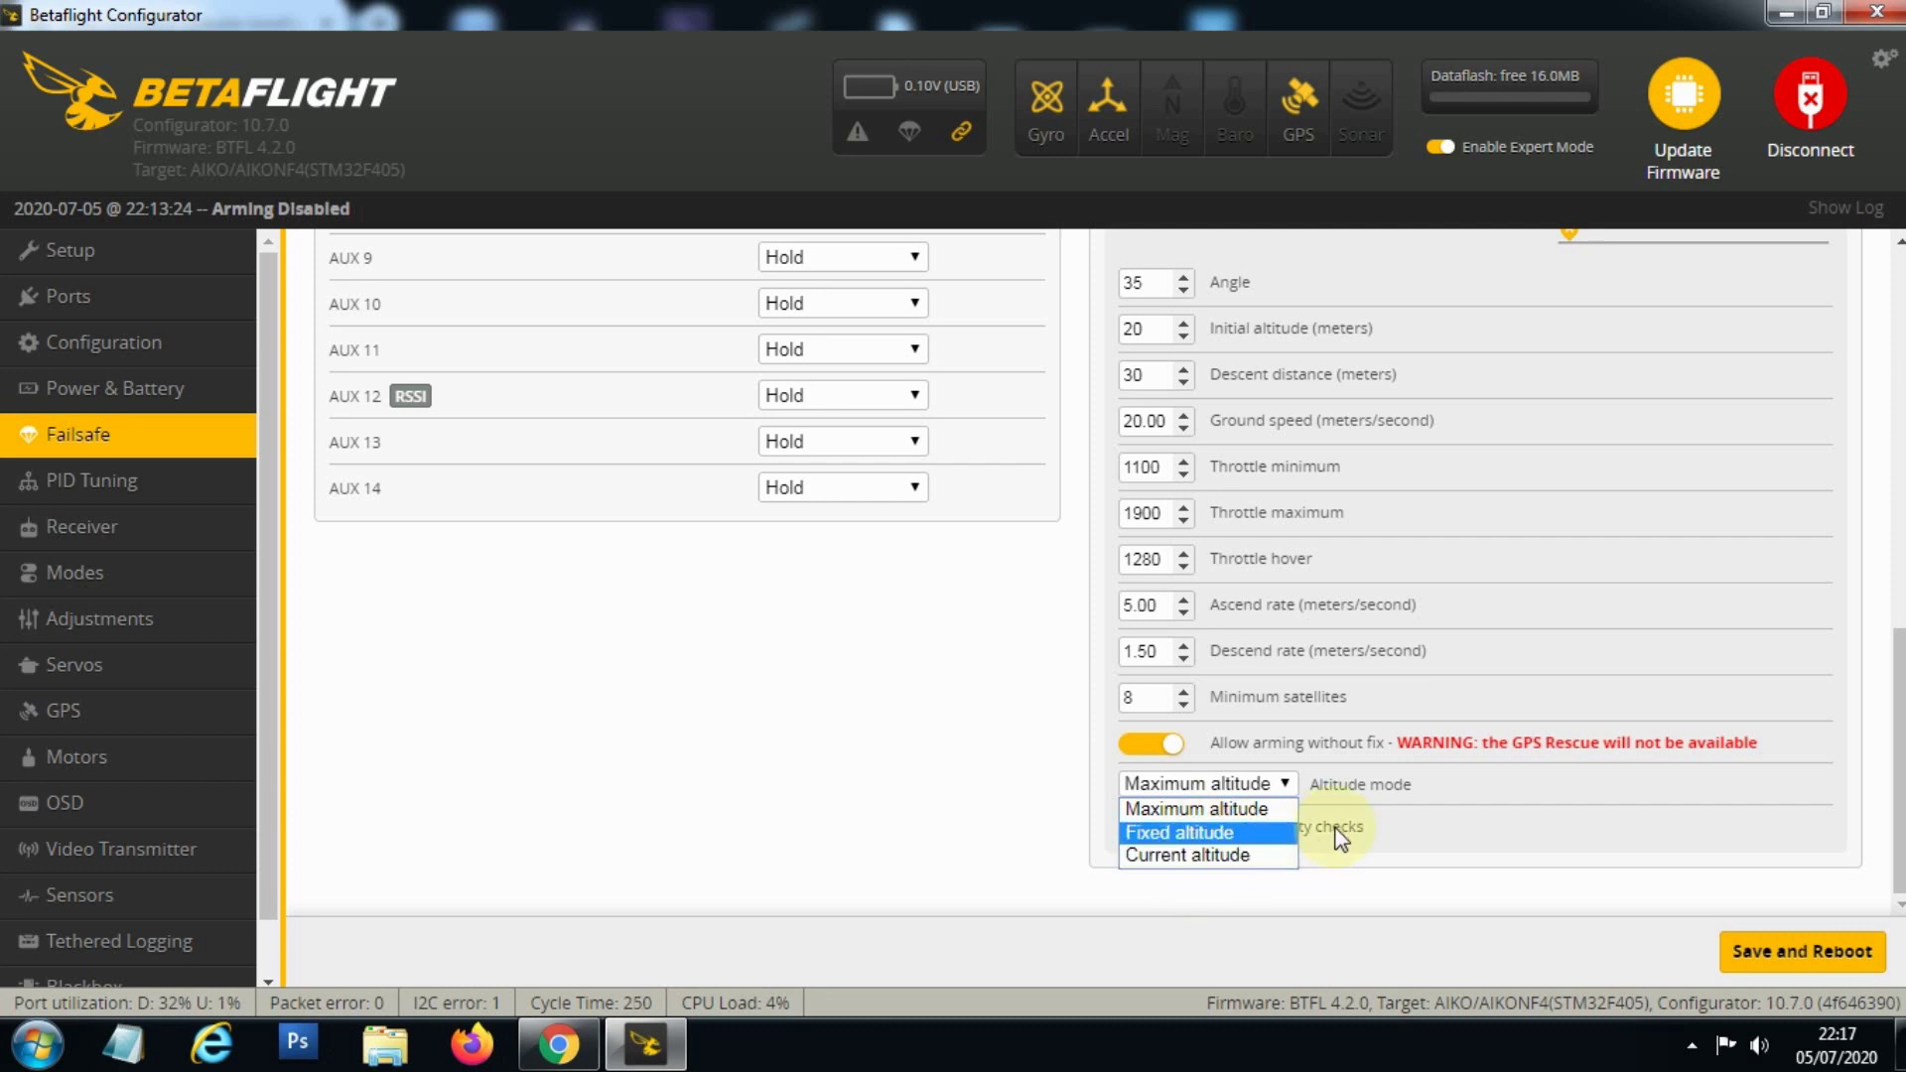
left_click(1384, 827)
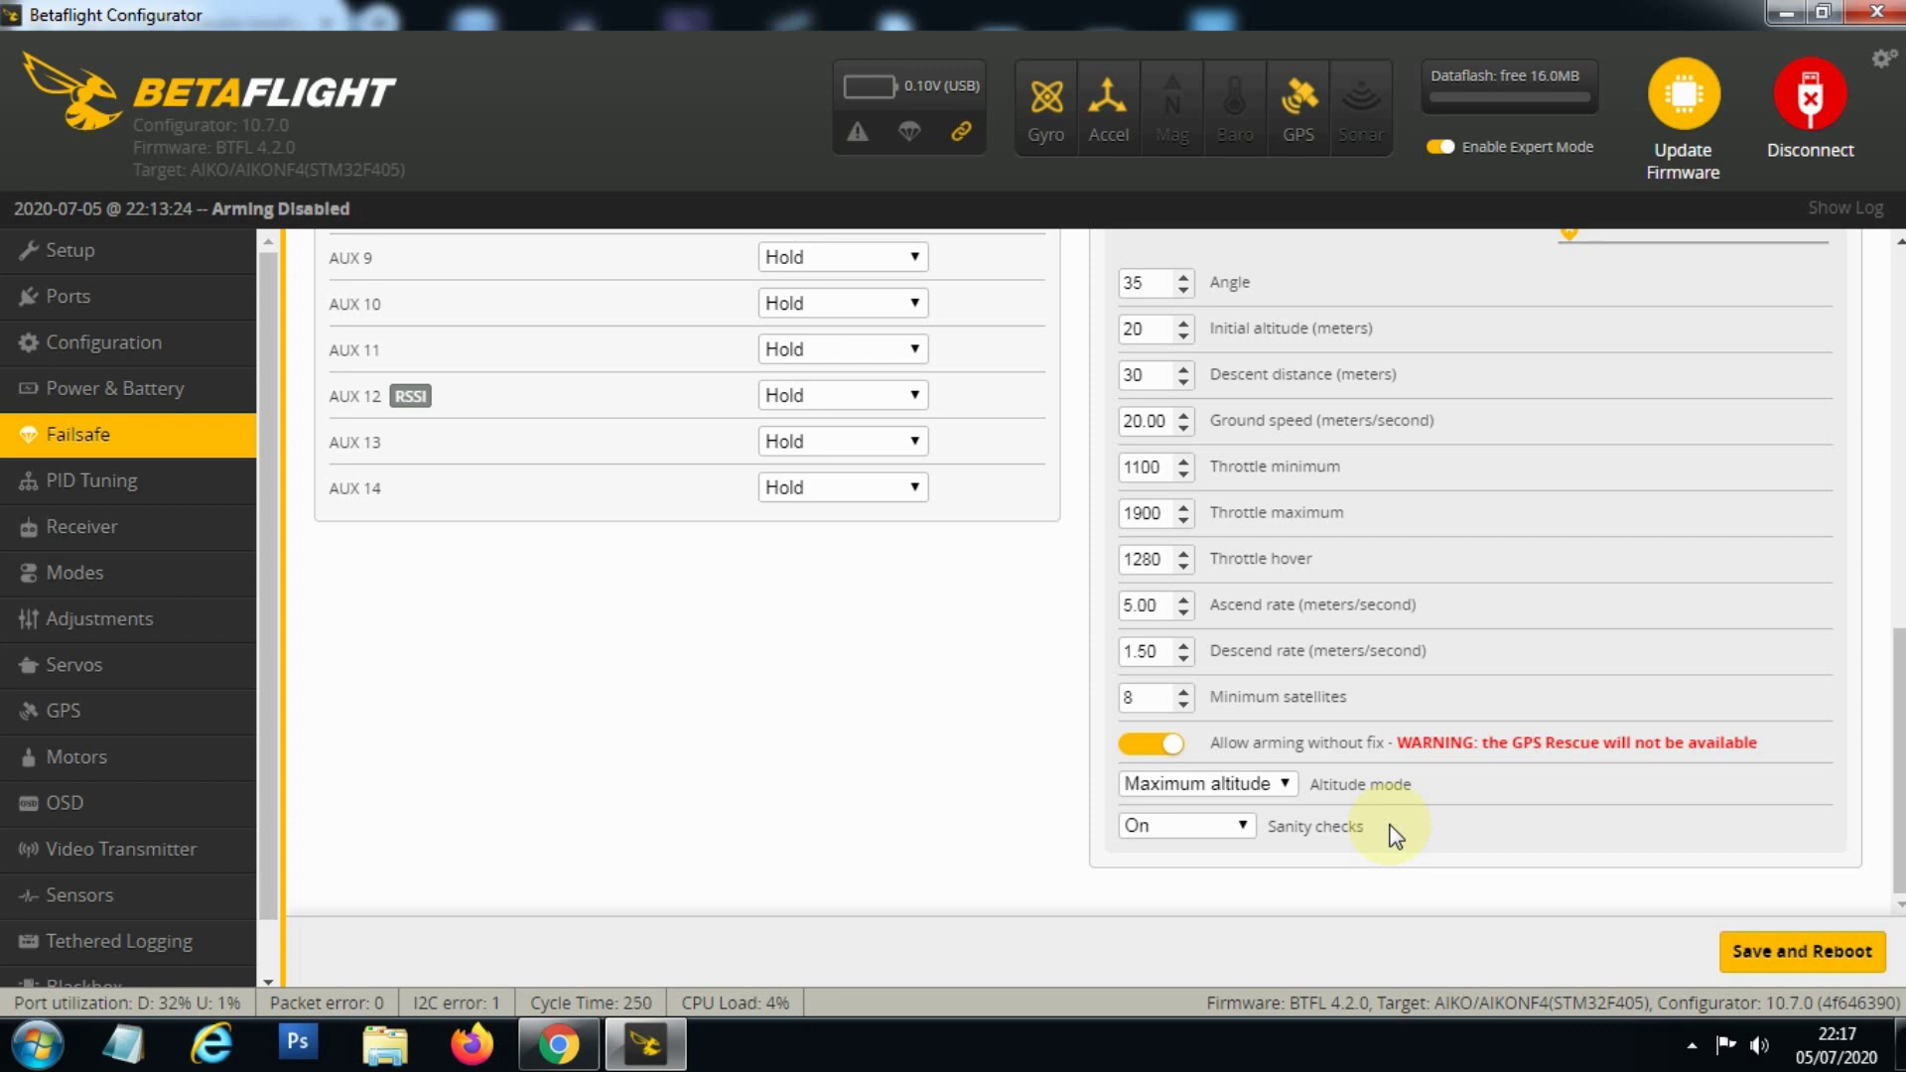
left_click(1231, 828)
left_click(1613, 833)
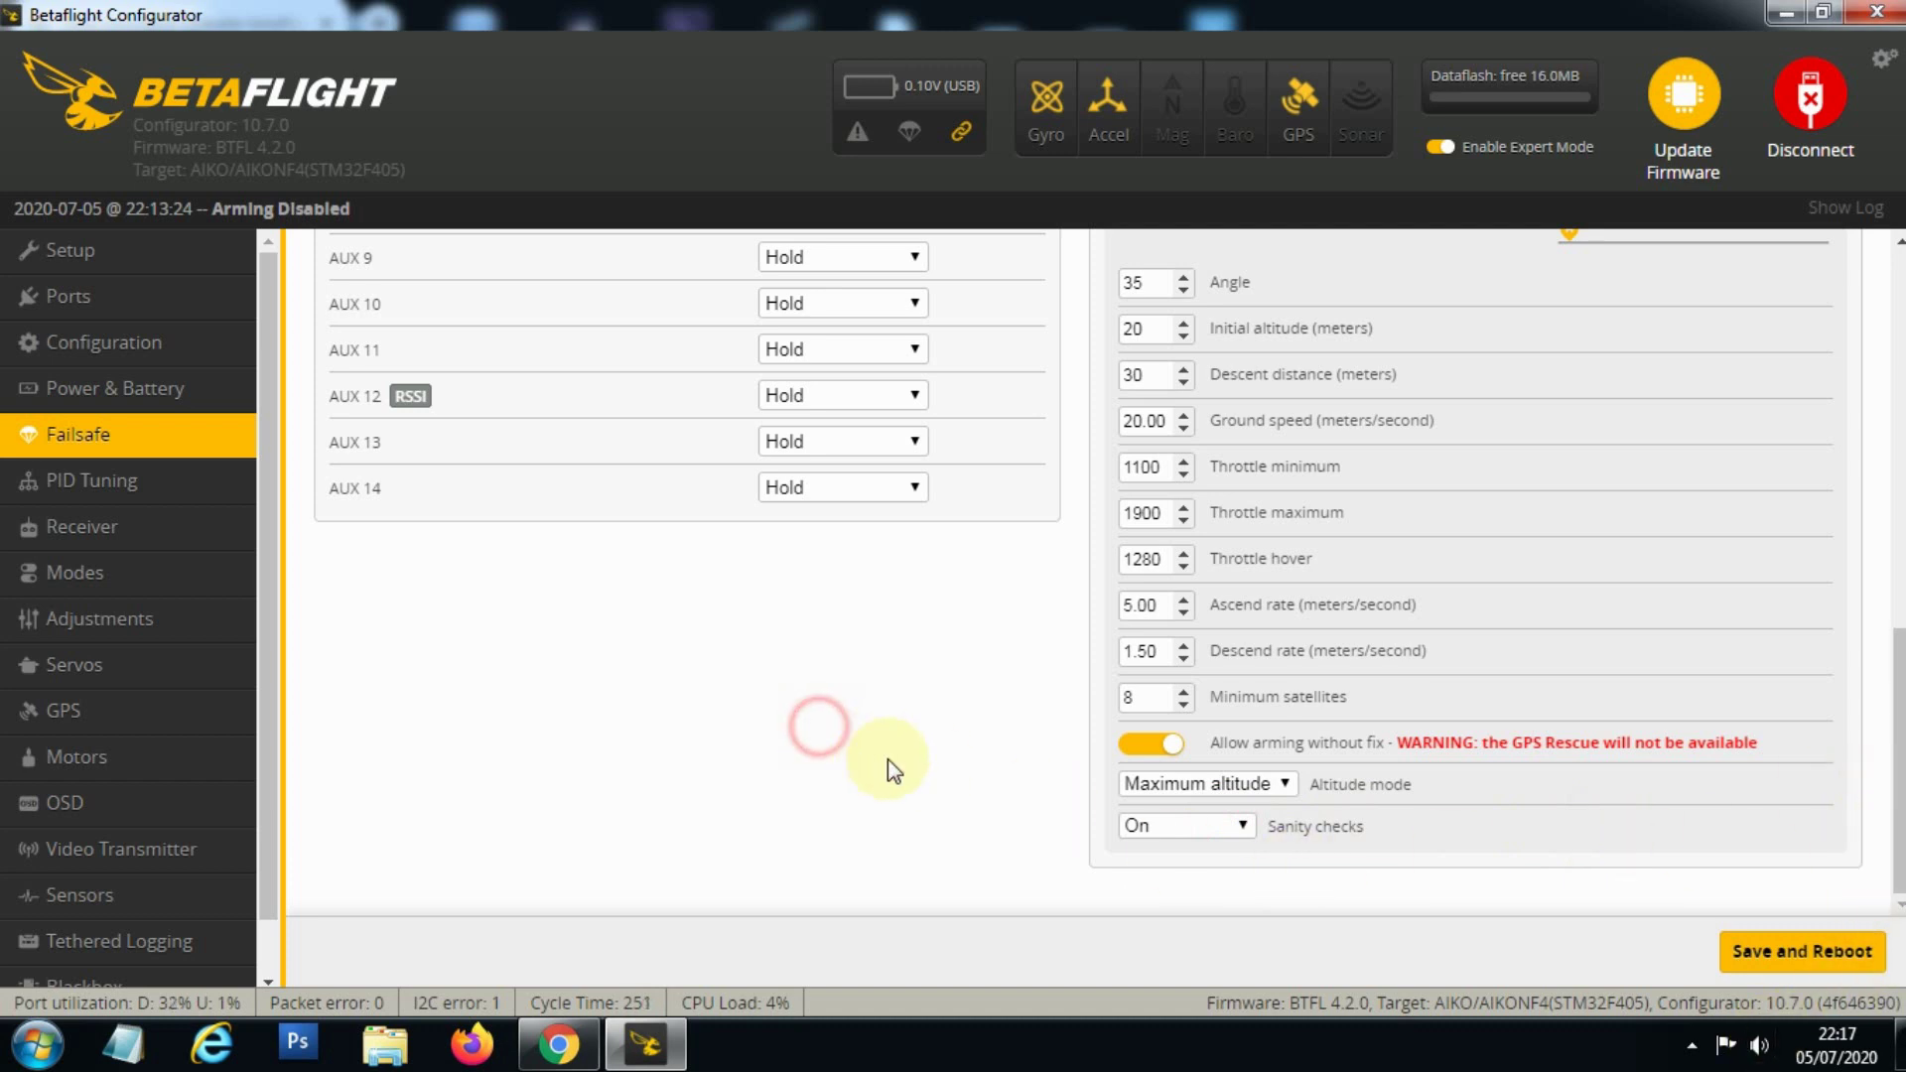
- Open the OSD settings and examine the element list down to the GPS and home elements
scroll(767, 729, "up", 5)
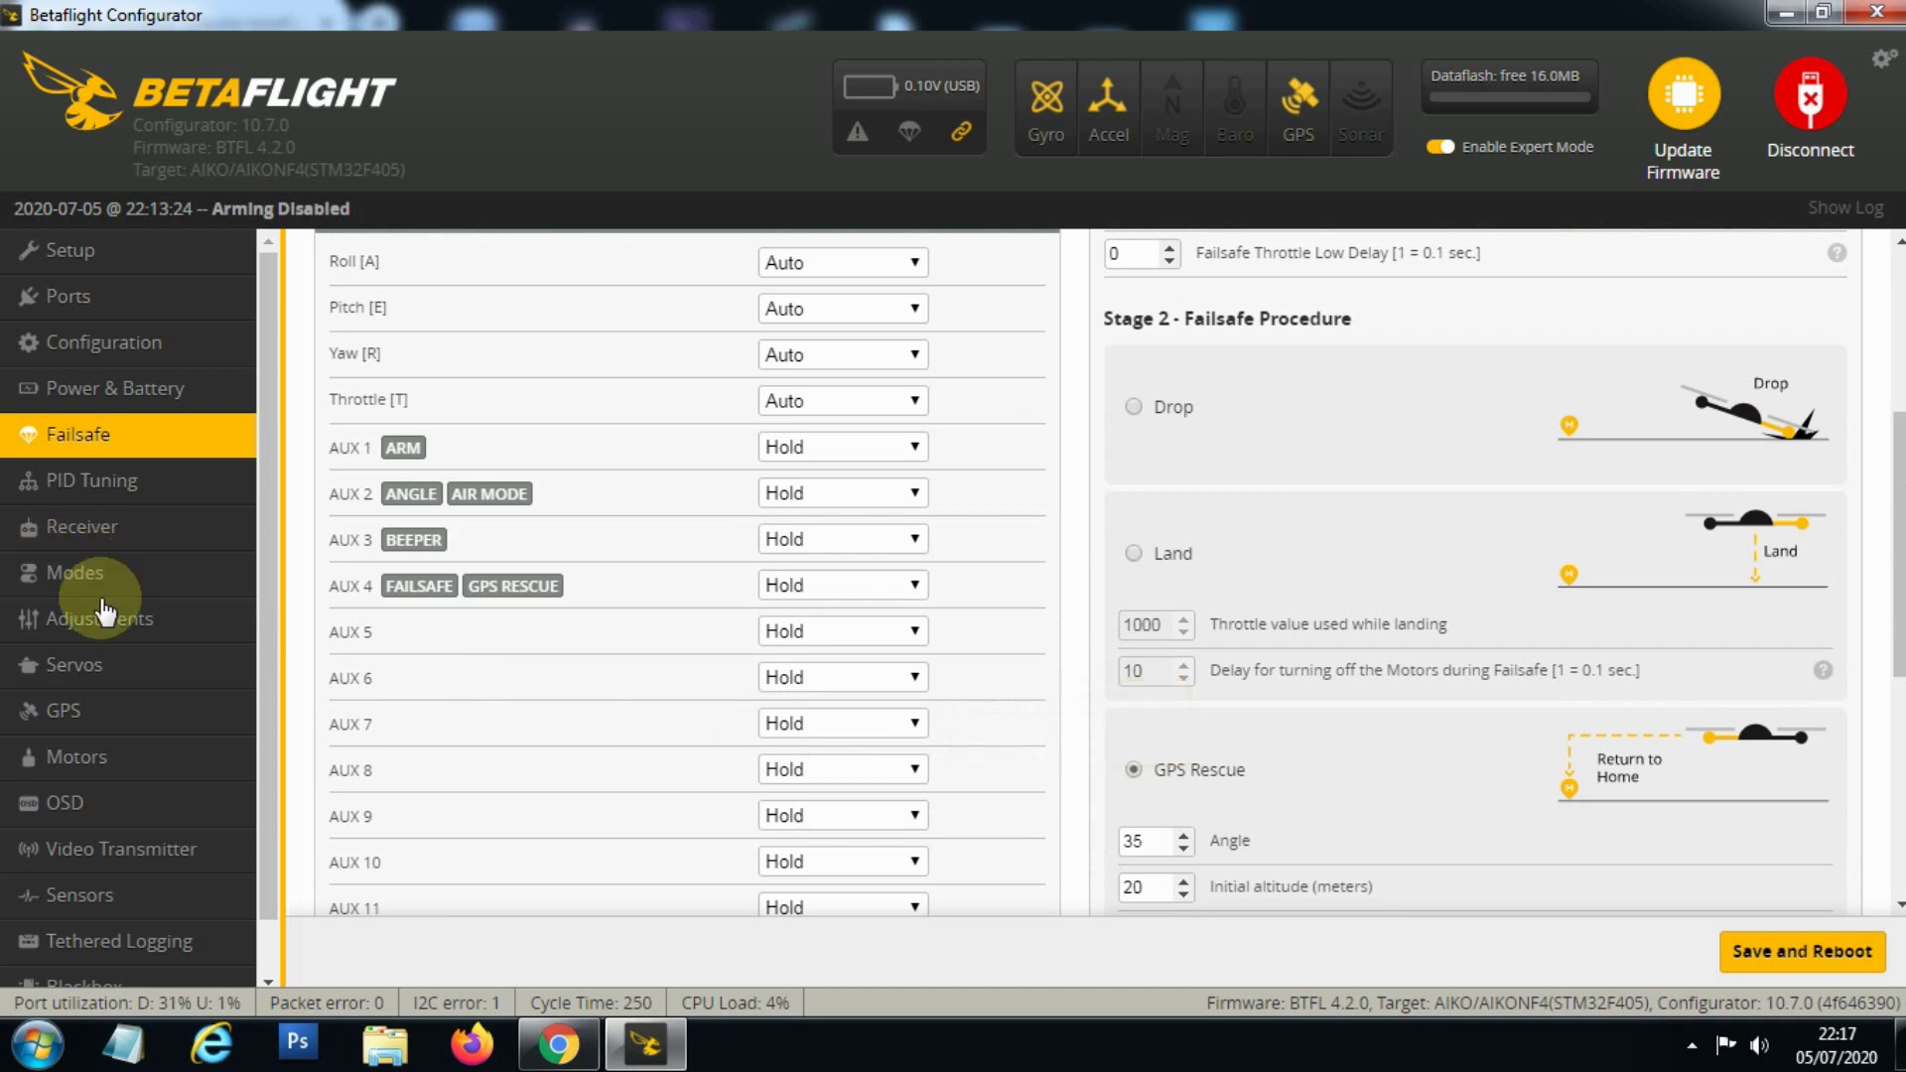
scroll(100, 596, "down", 1)
left_click(127, 742)
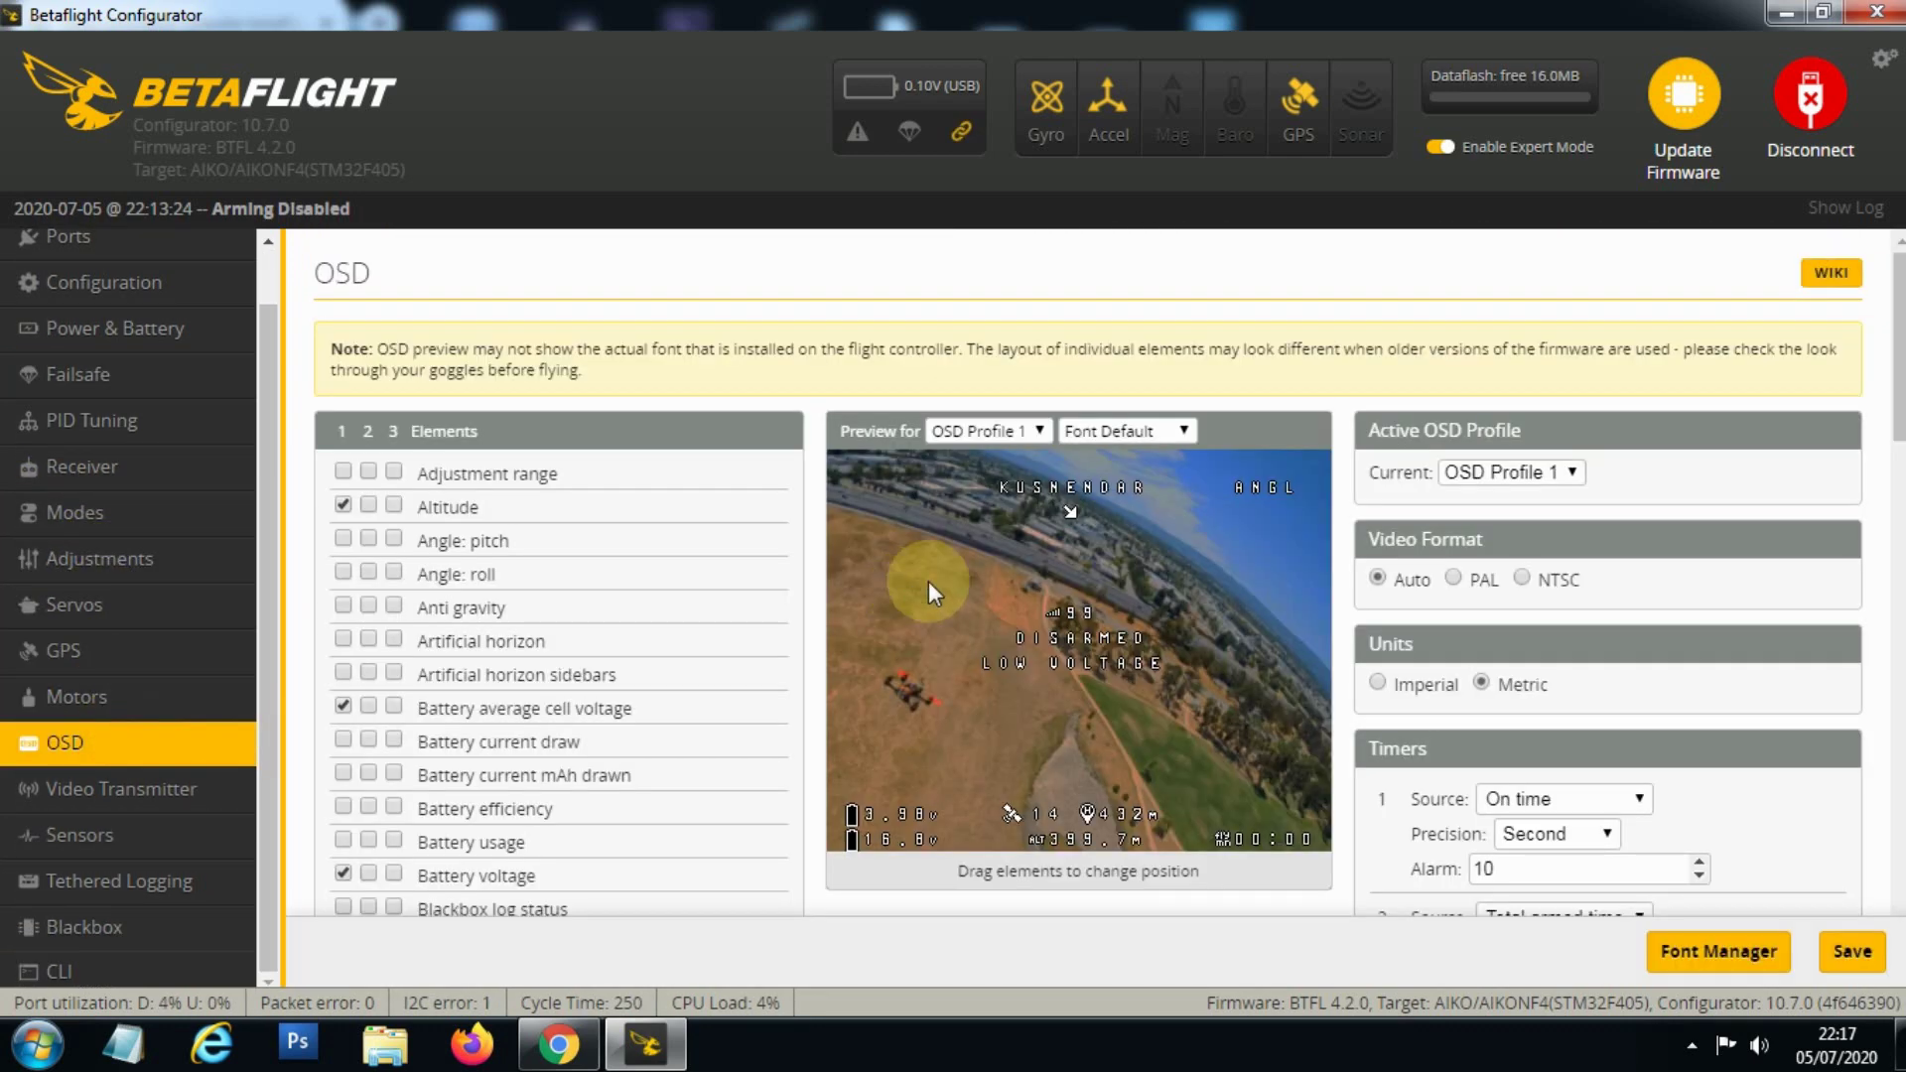
scroll(1052, 595, "down", 3)
scroll(1015, 628, "up", 2)
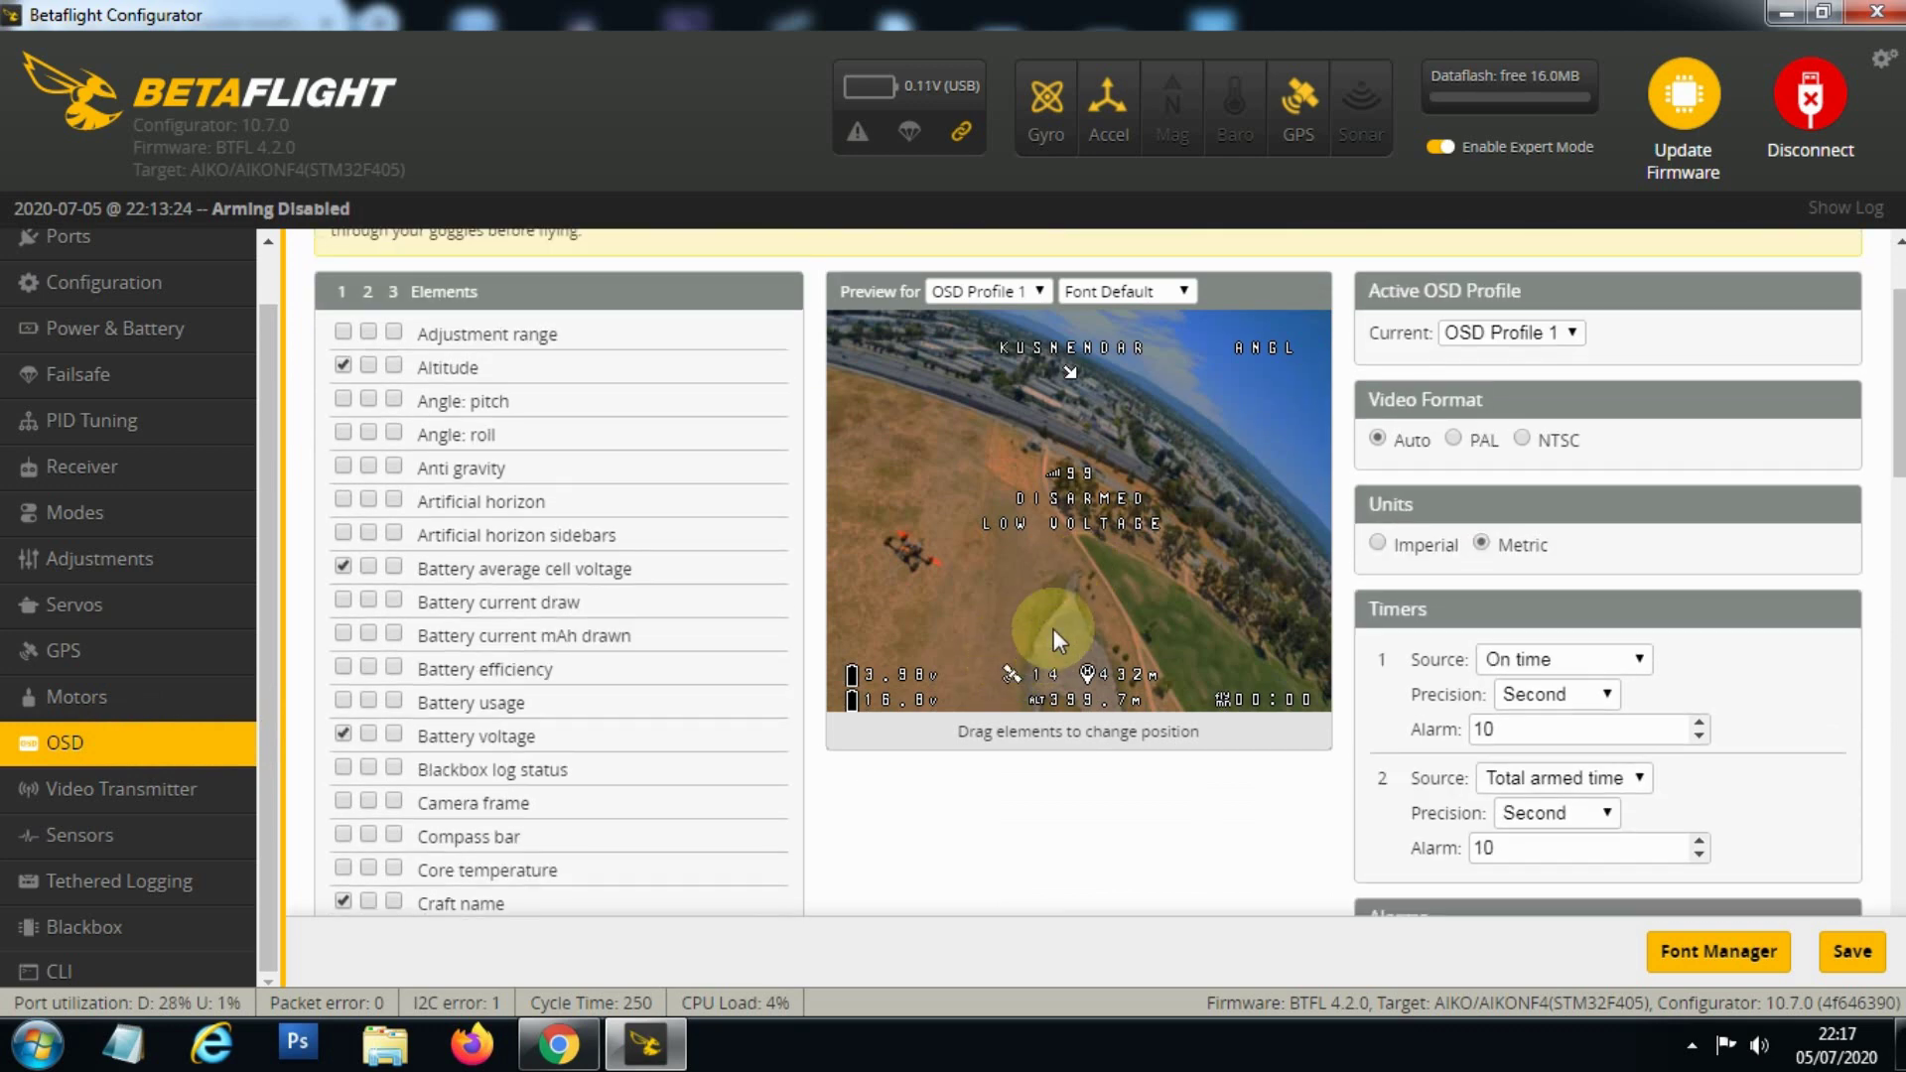
scroll(546, 591, "down", 7)
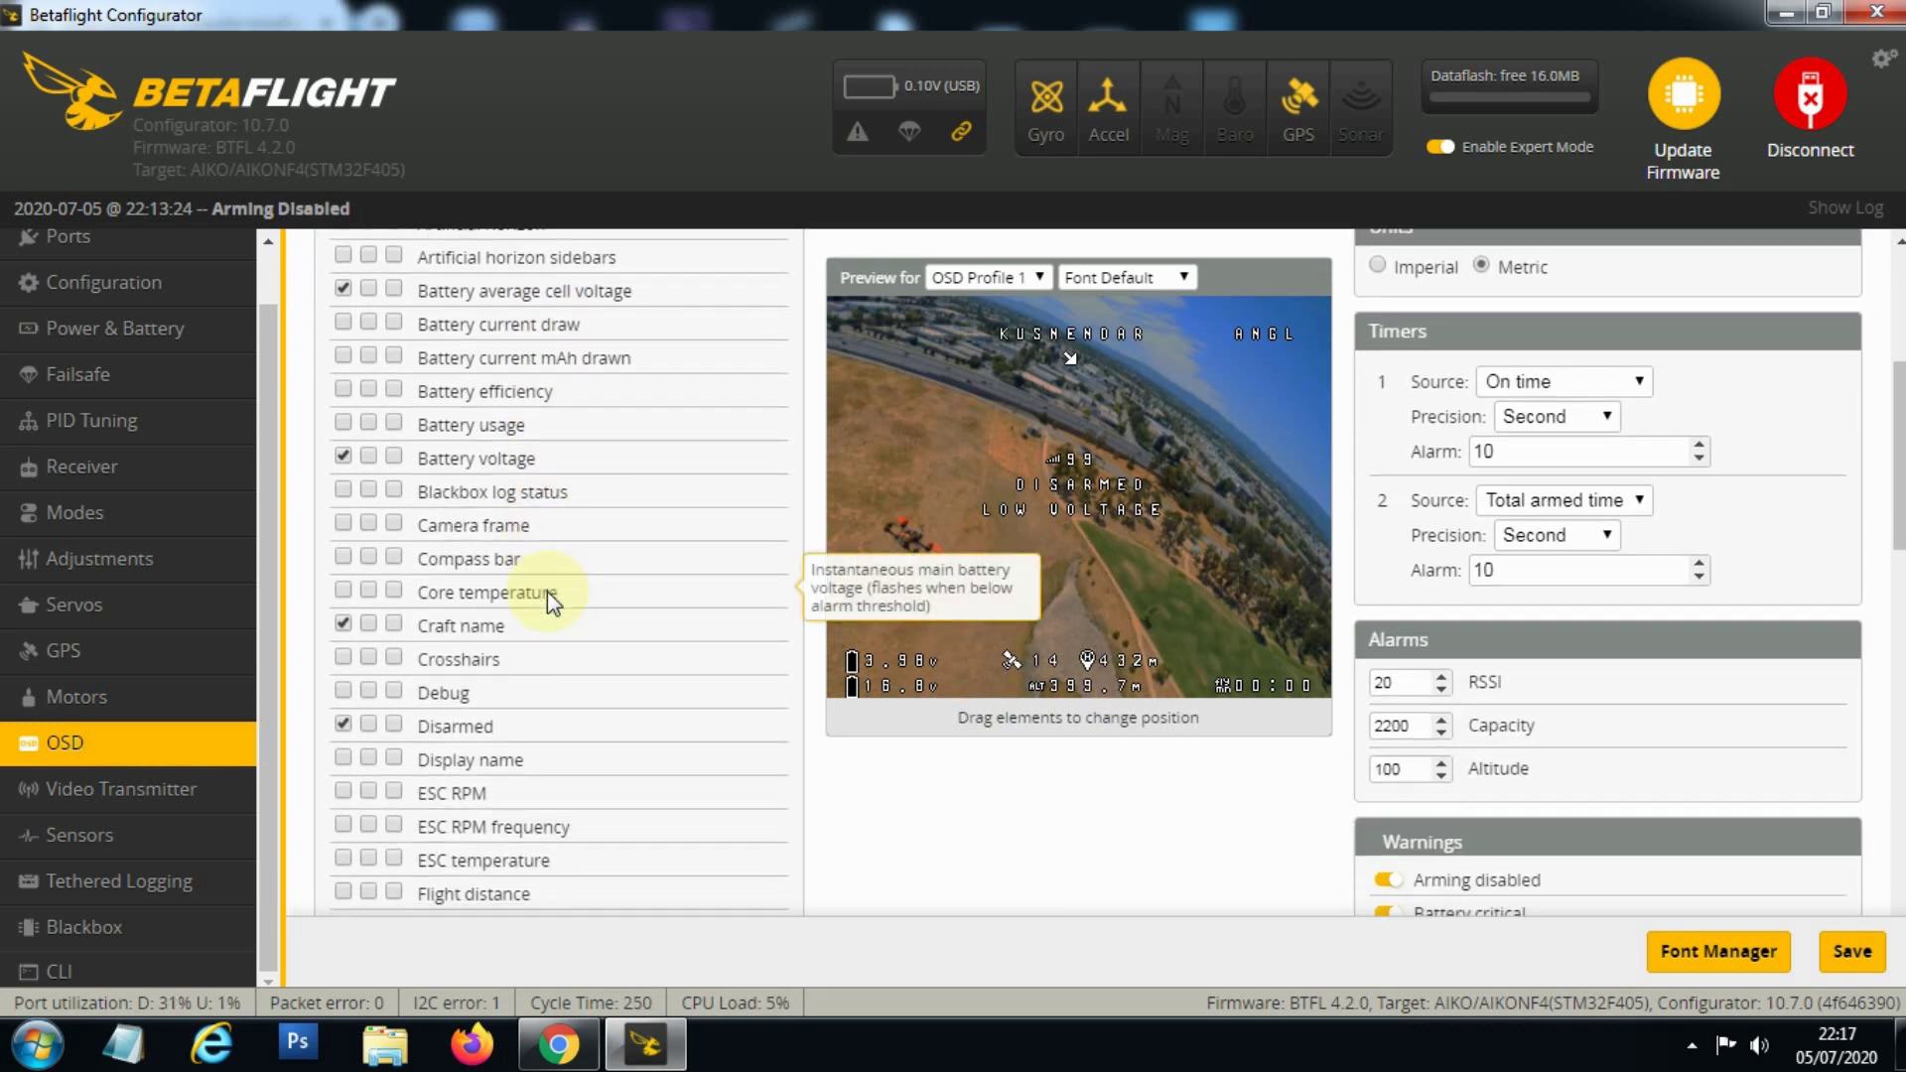
scroll(546, 591, "down", 3)
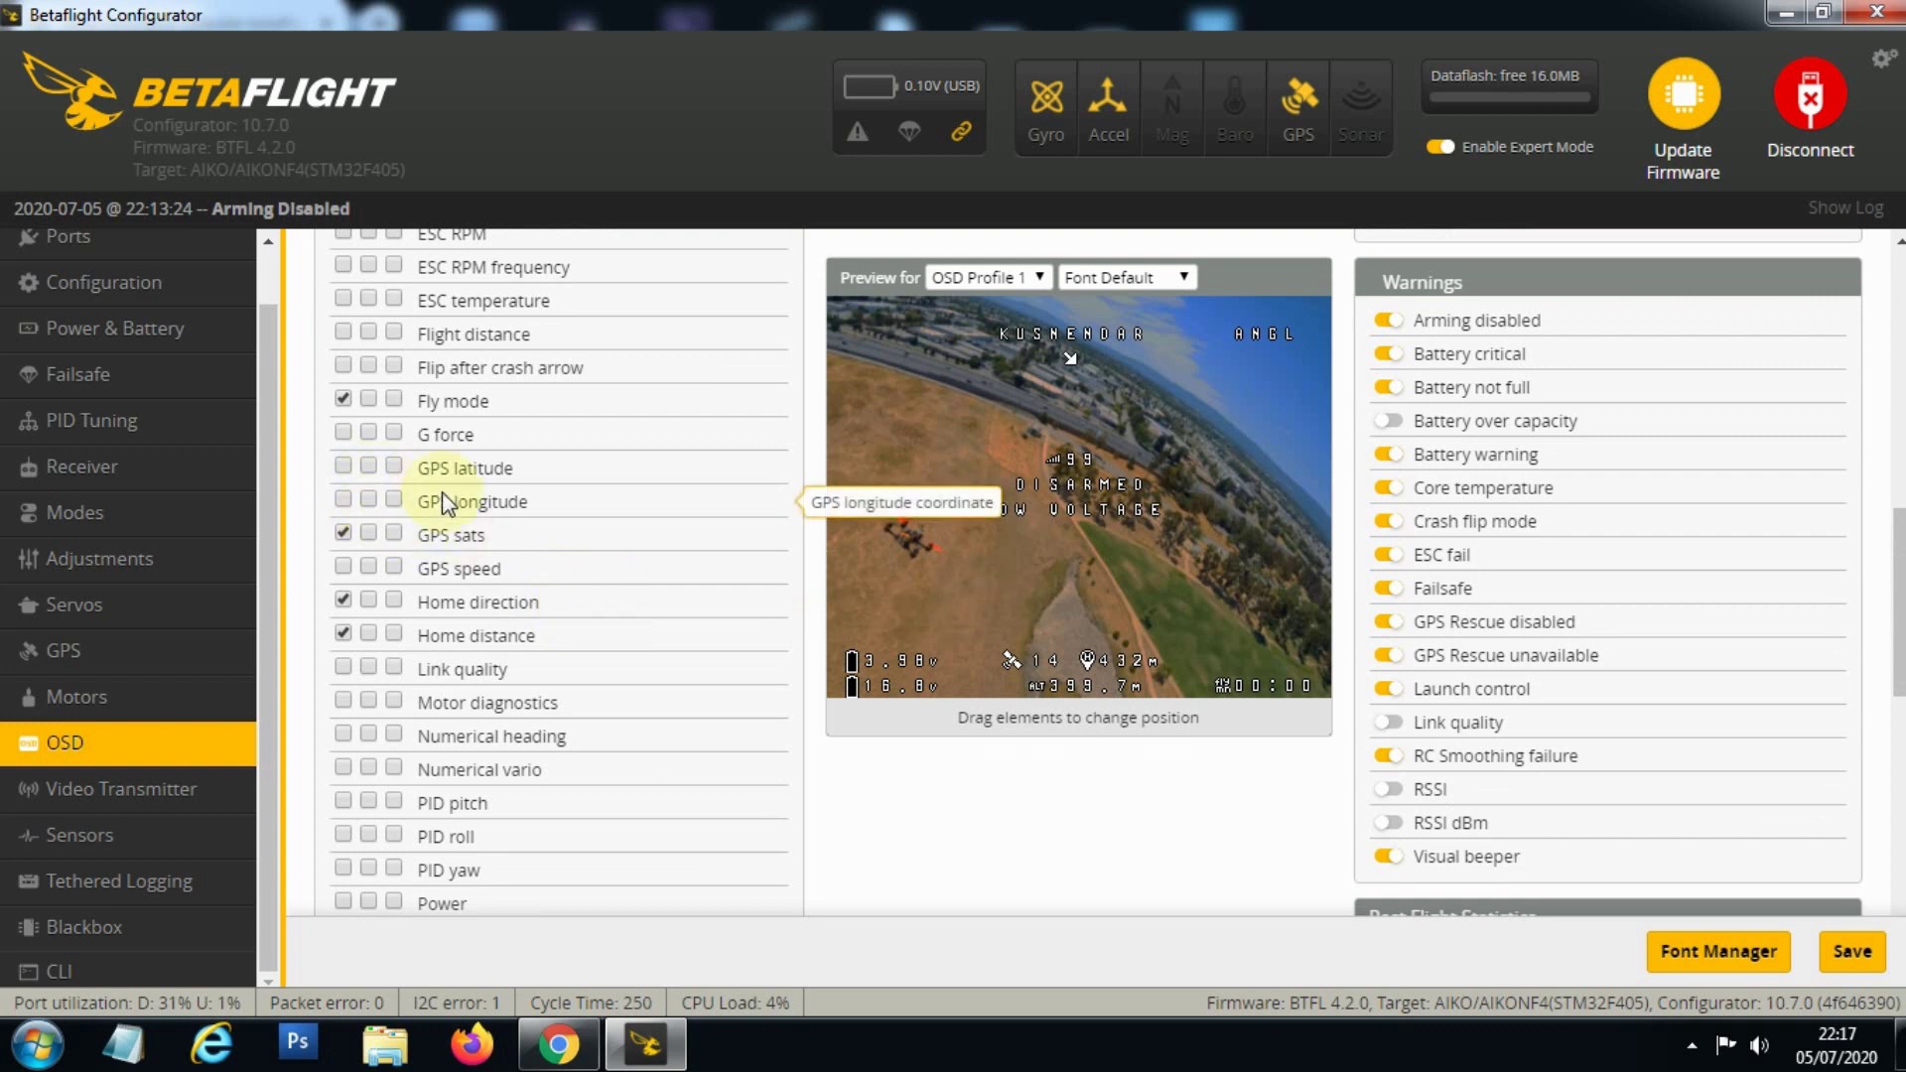
- Try showing the GPS longitude and GPS latitude elements in OSD profile 1, and switch both off again
left_click(341, 501)
left_click(339, 466)
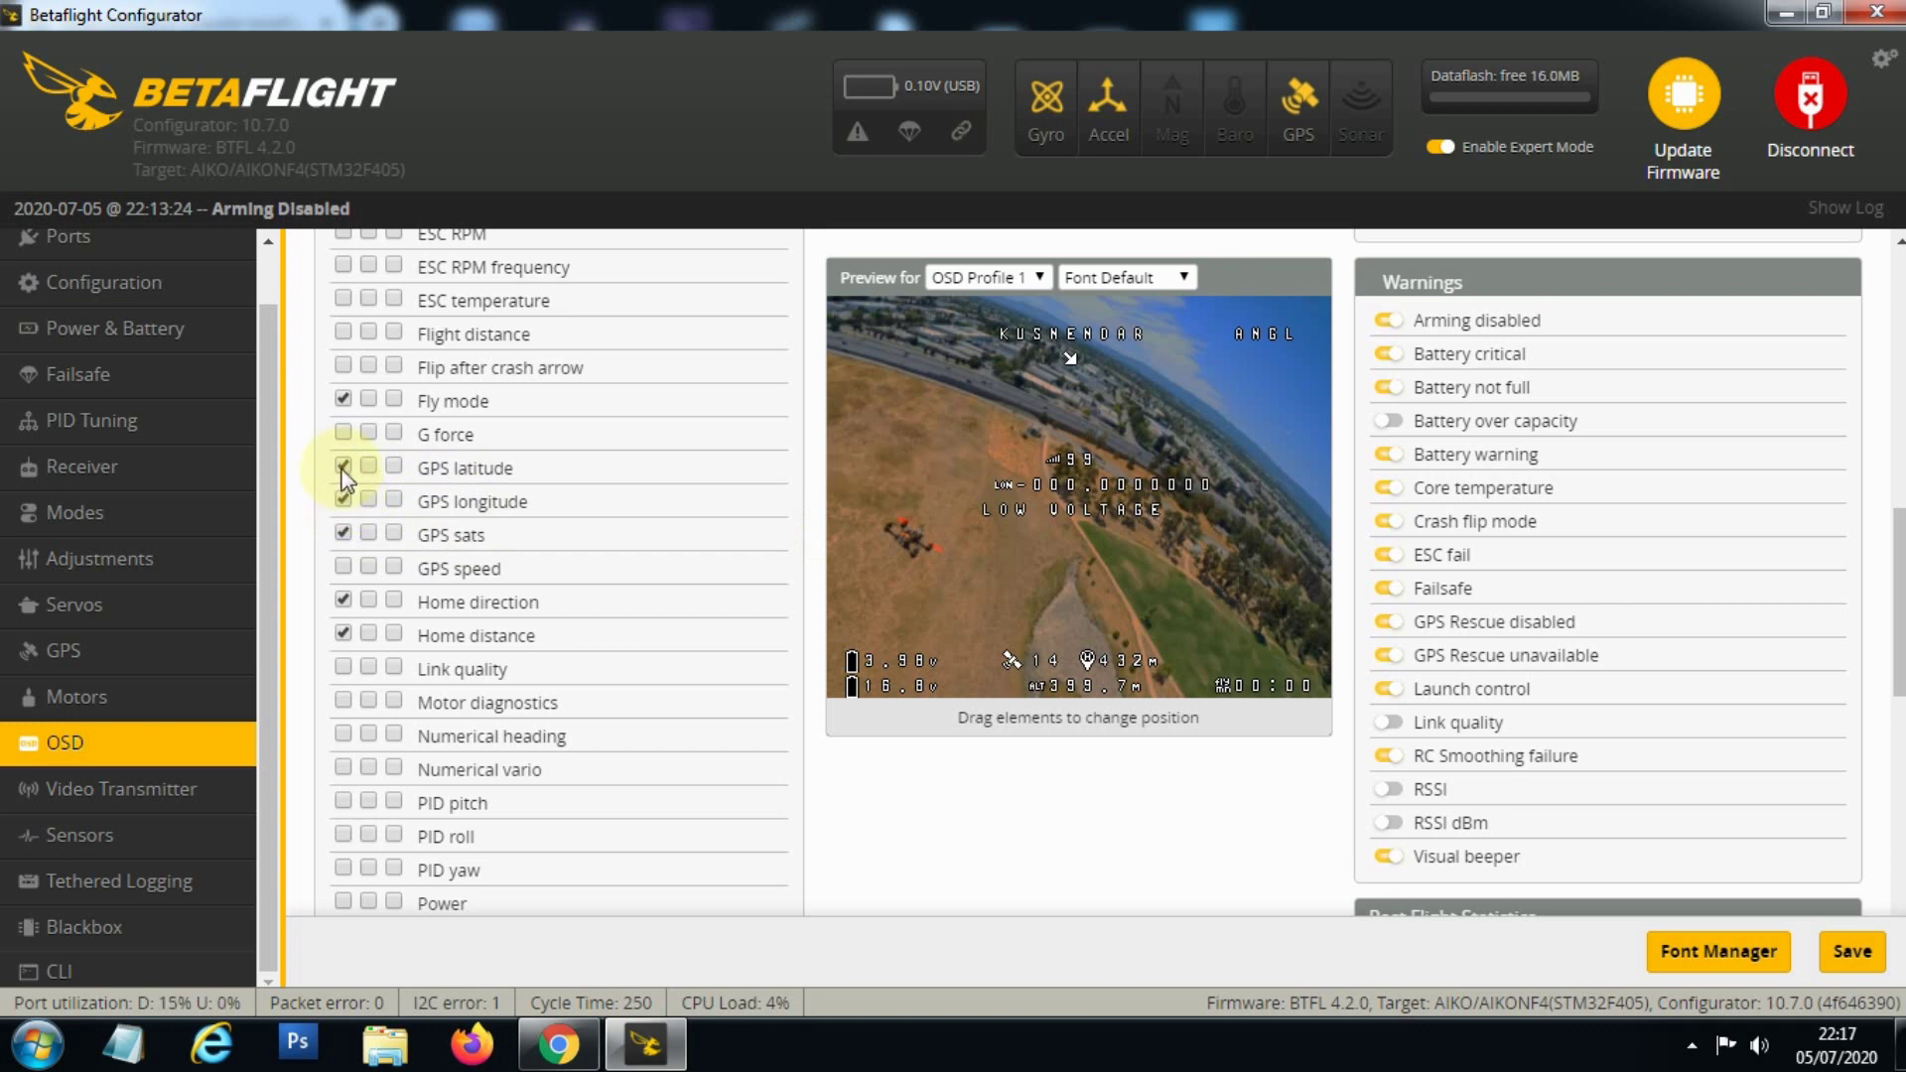
left_click(341, 467)
left_click(343, 501)
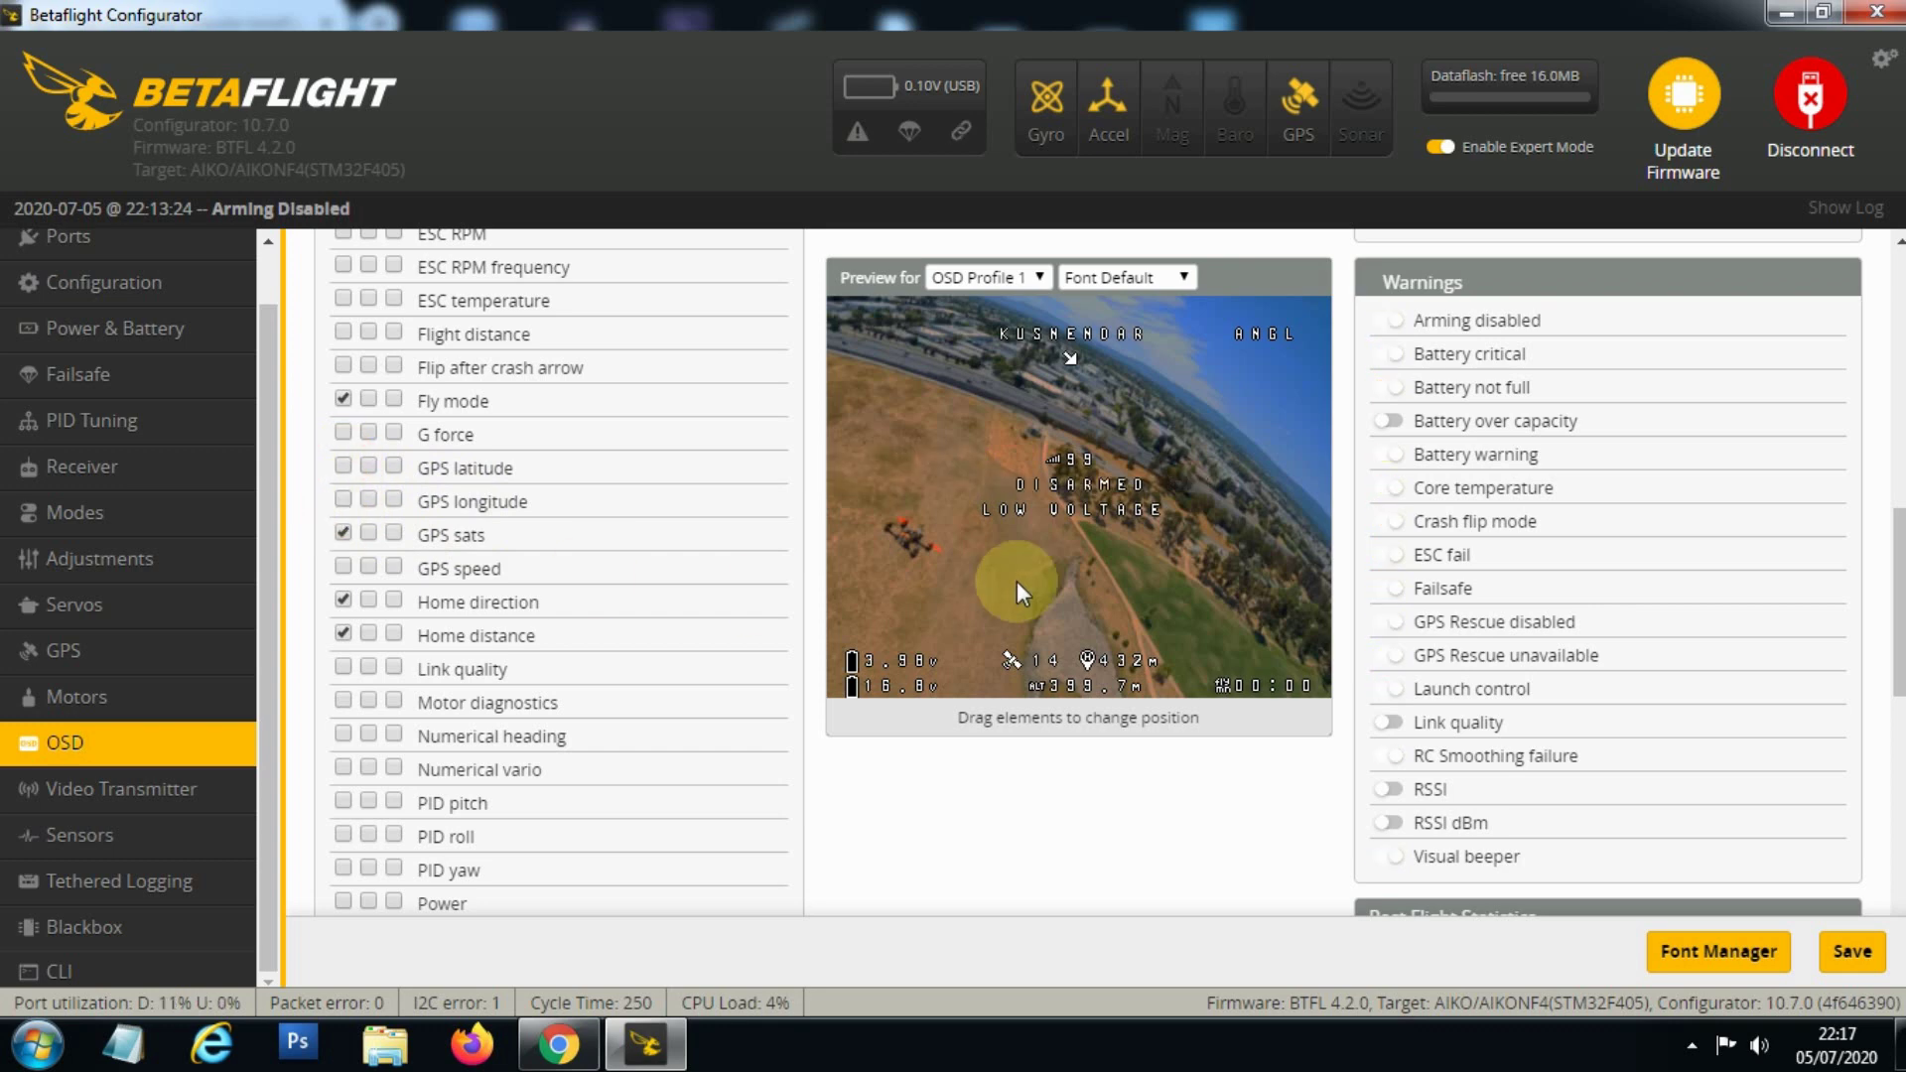
scroll(1008, 582, "up", 4)
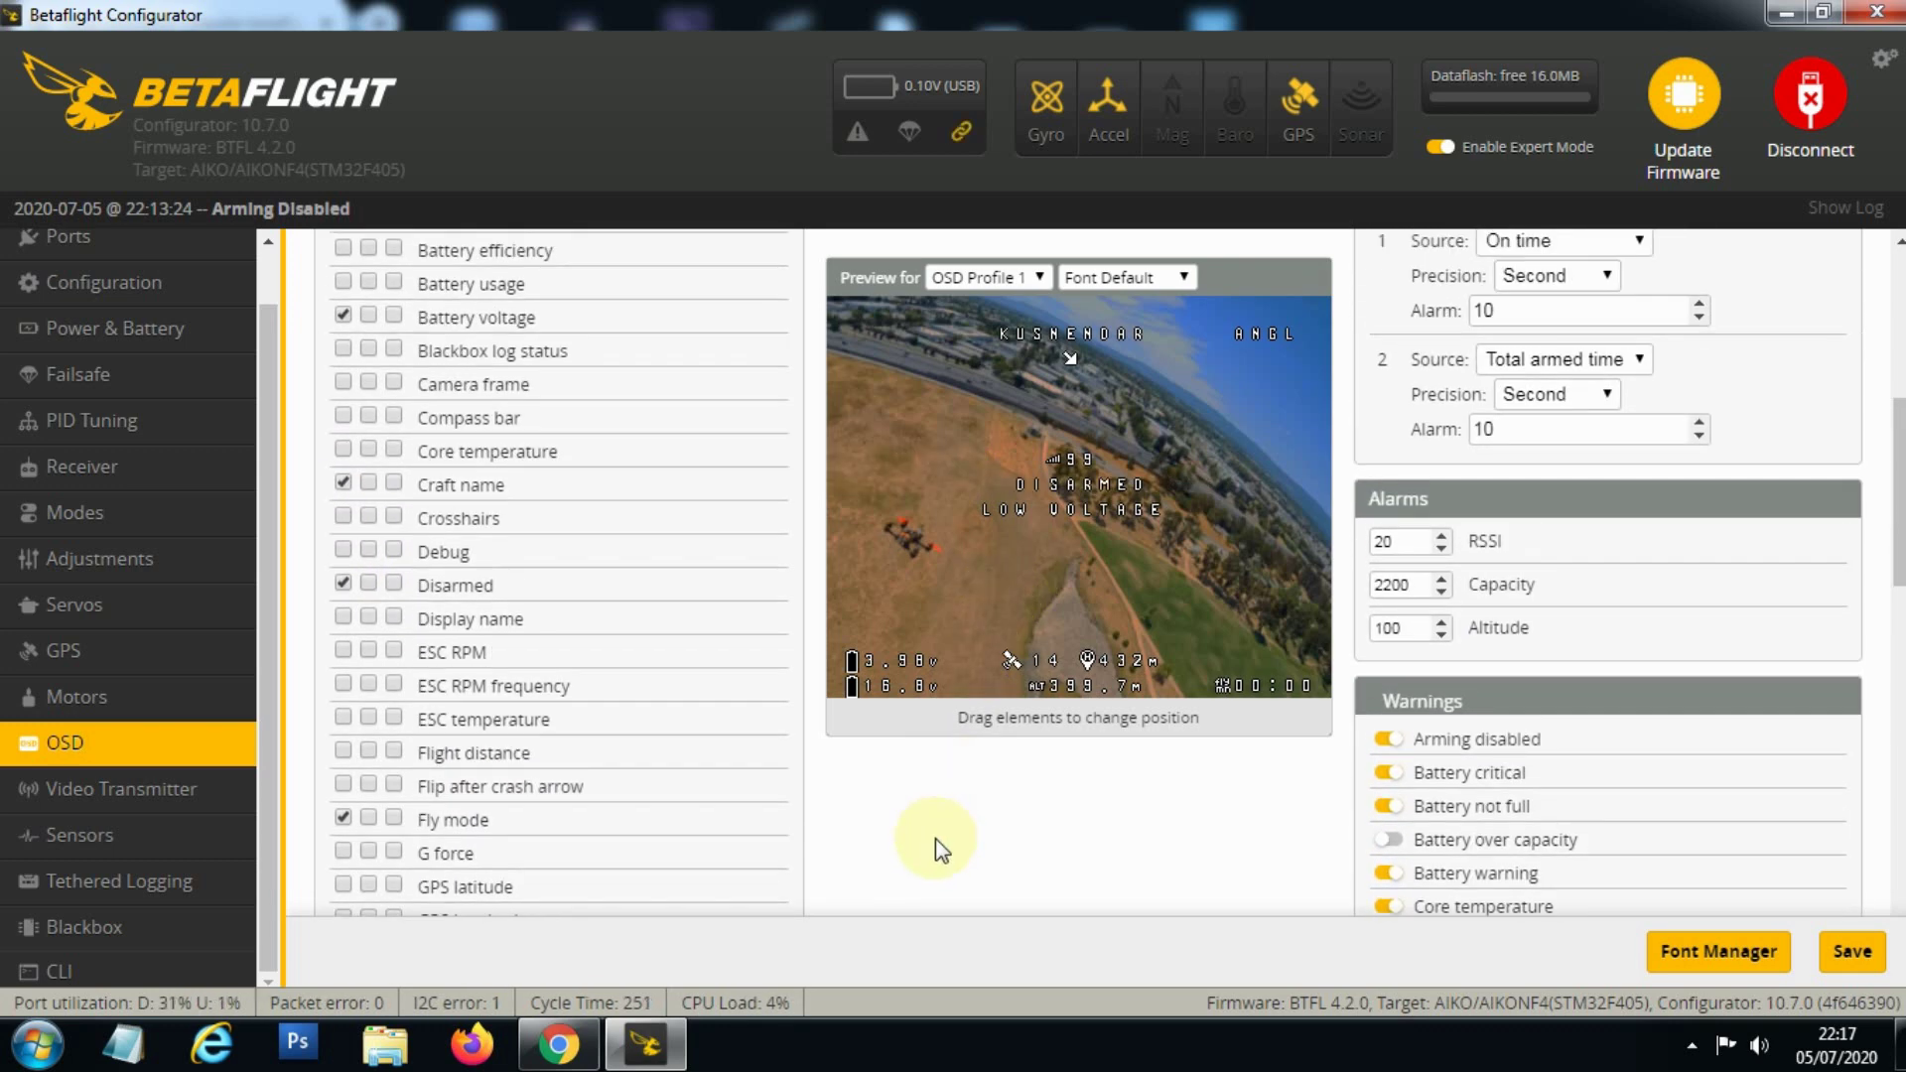
scroll(938, 837, "up", 3)
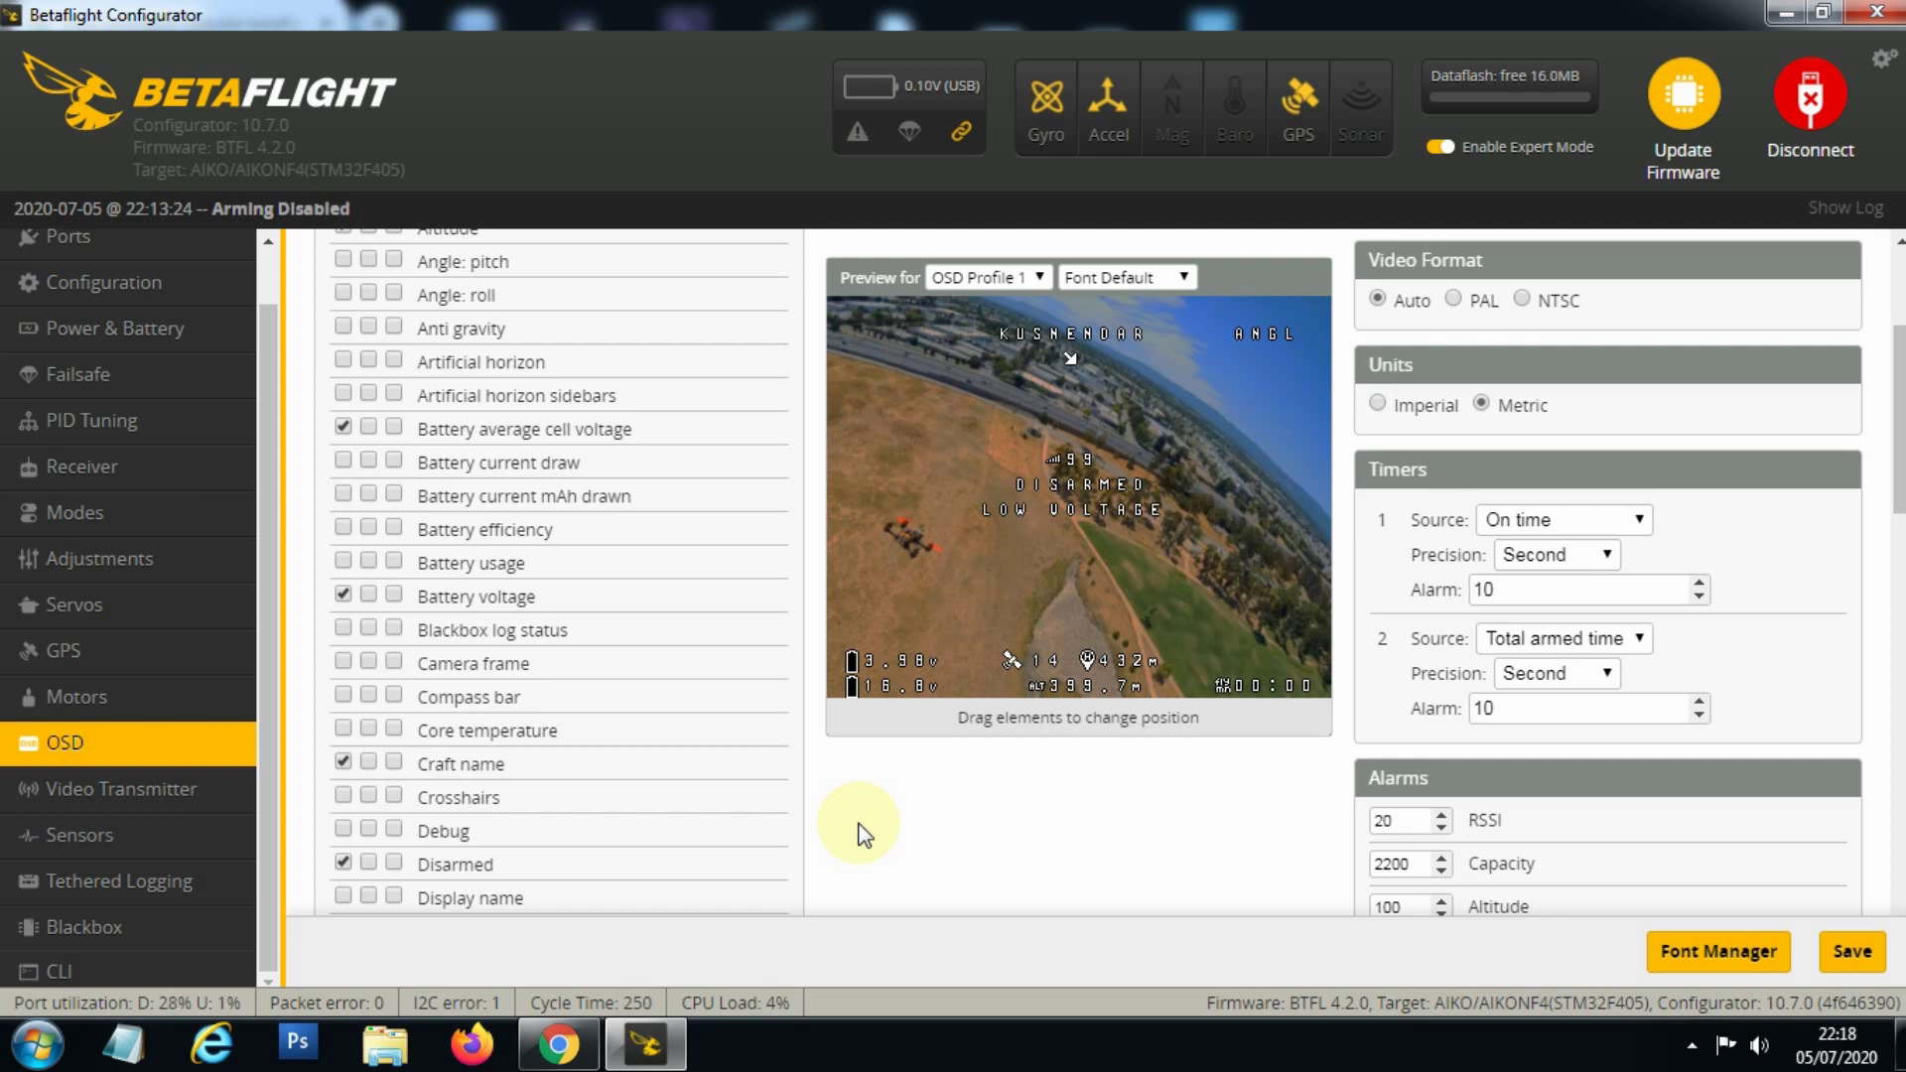
scroll(983, 717, "down", 3)
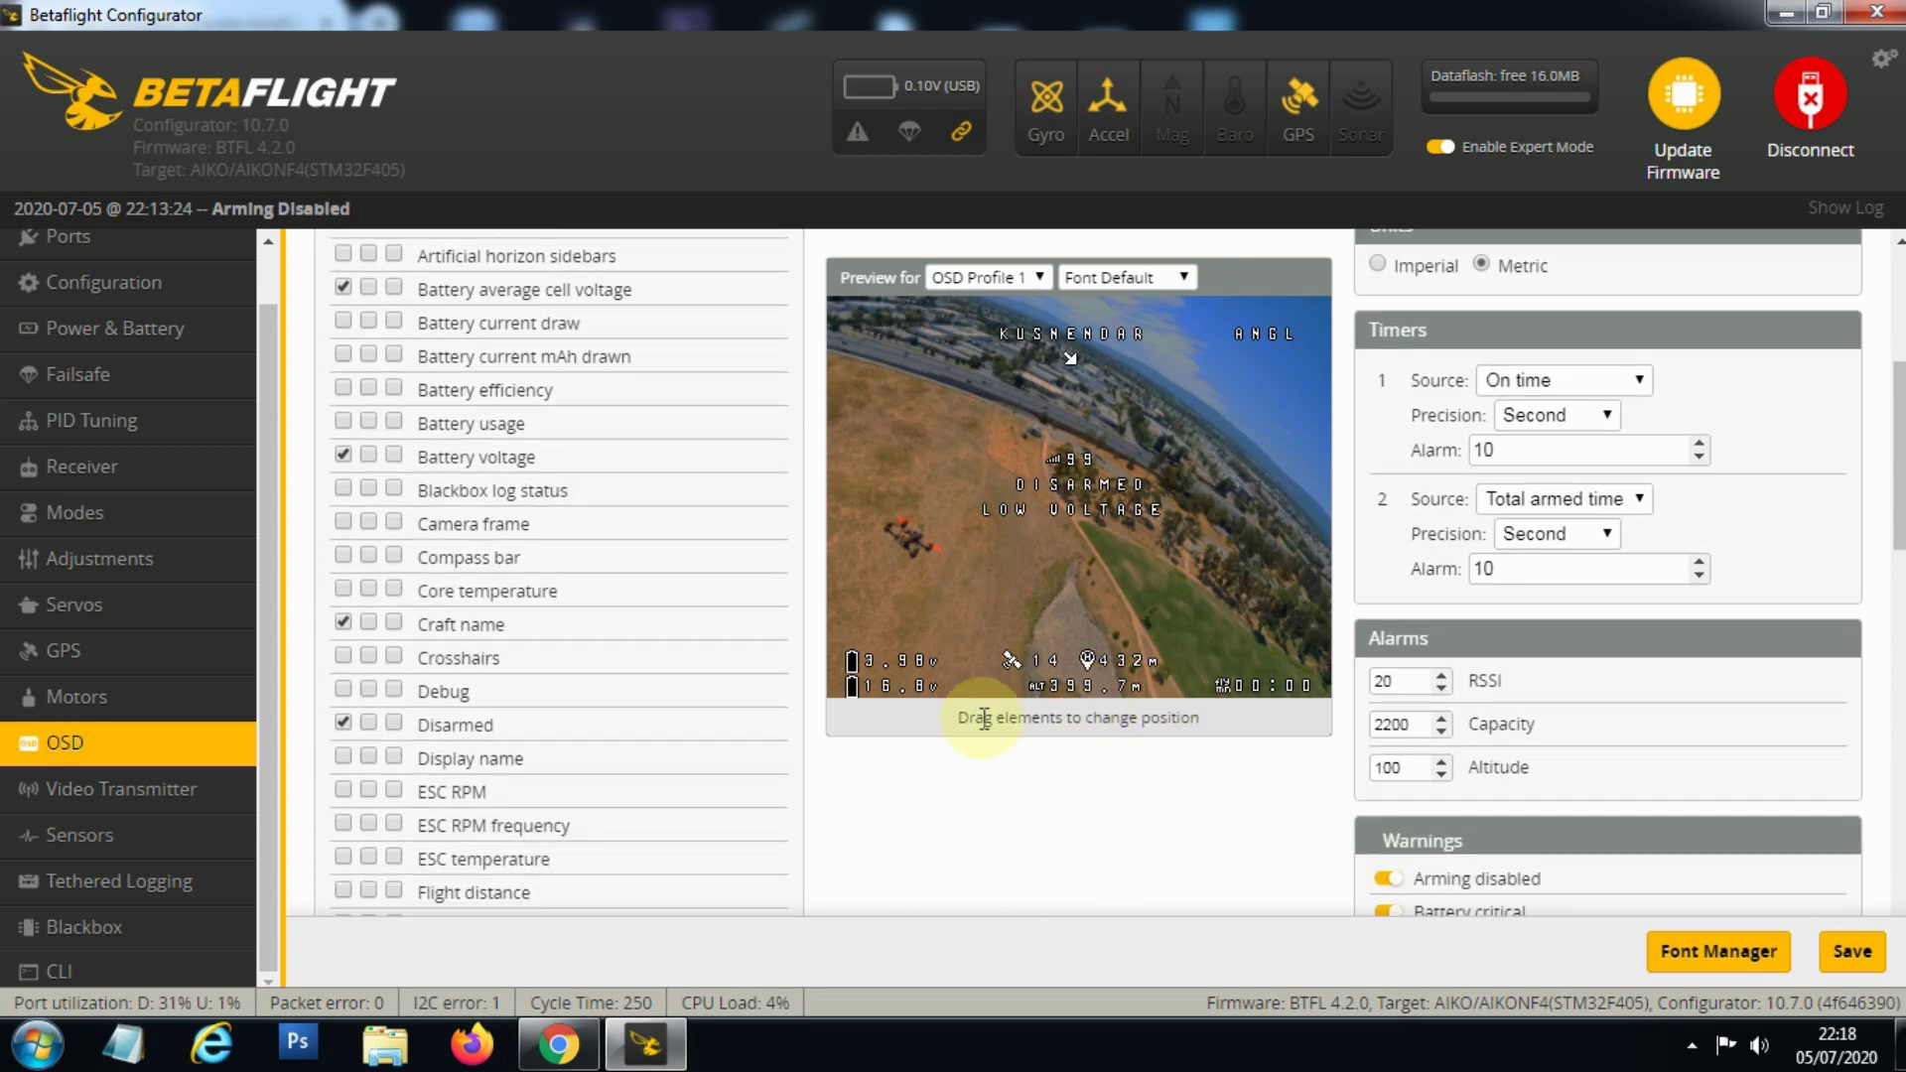
- Check the failsafe and GPS Rescue entries in the OSD warnings list and save the OSD settings
scroll(983, 717, "down", 10)
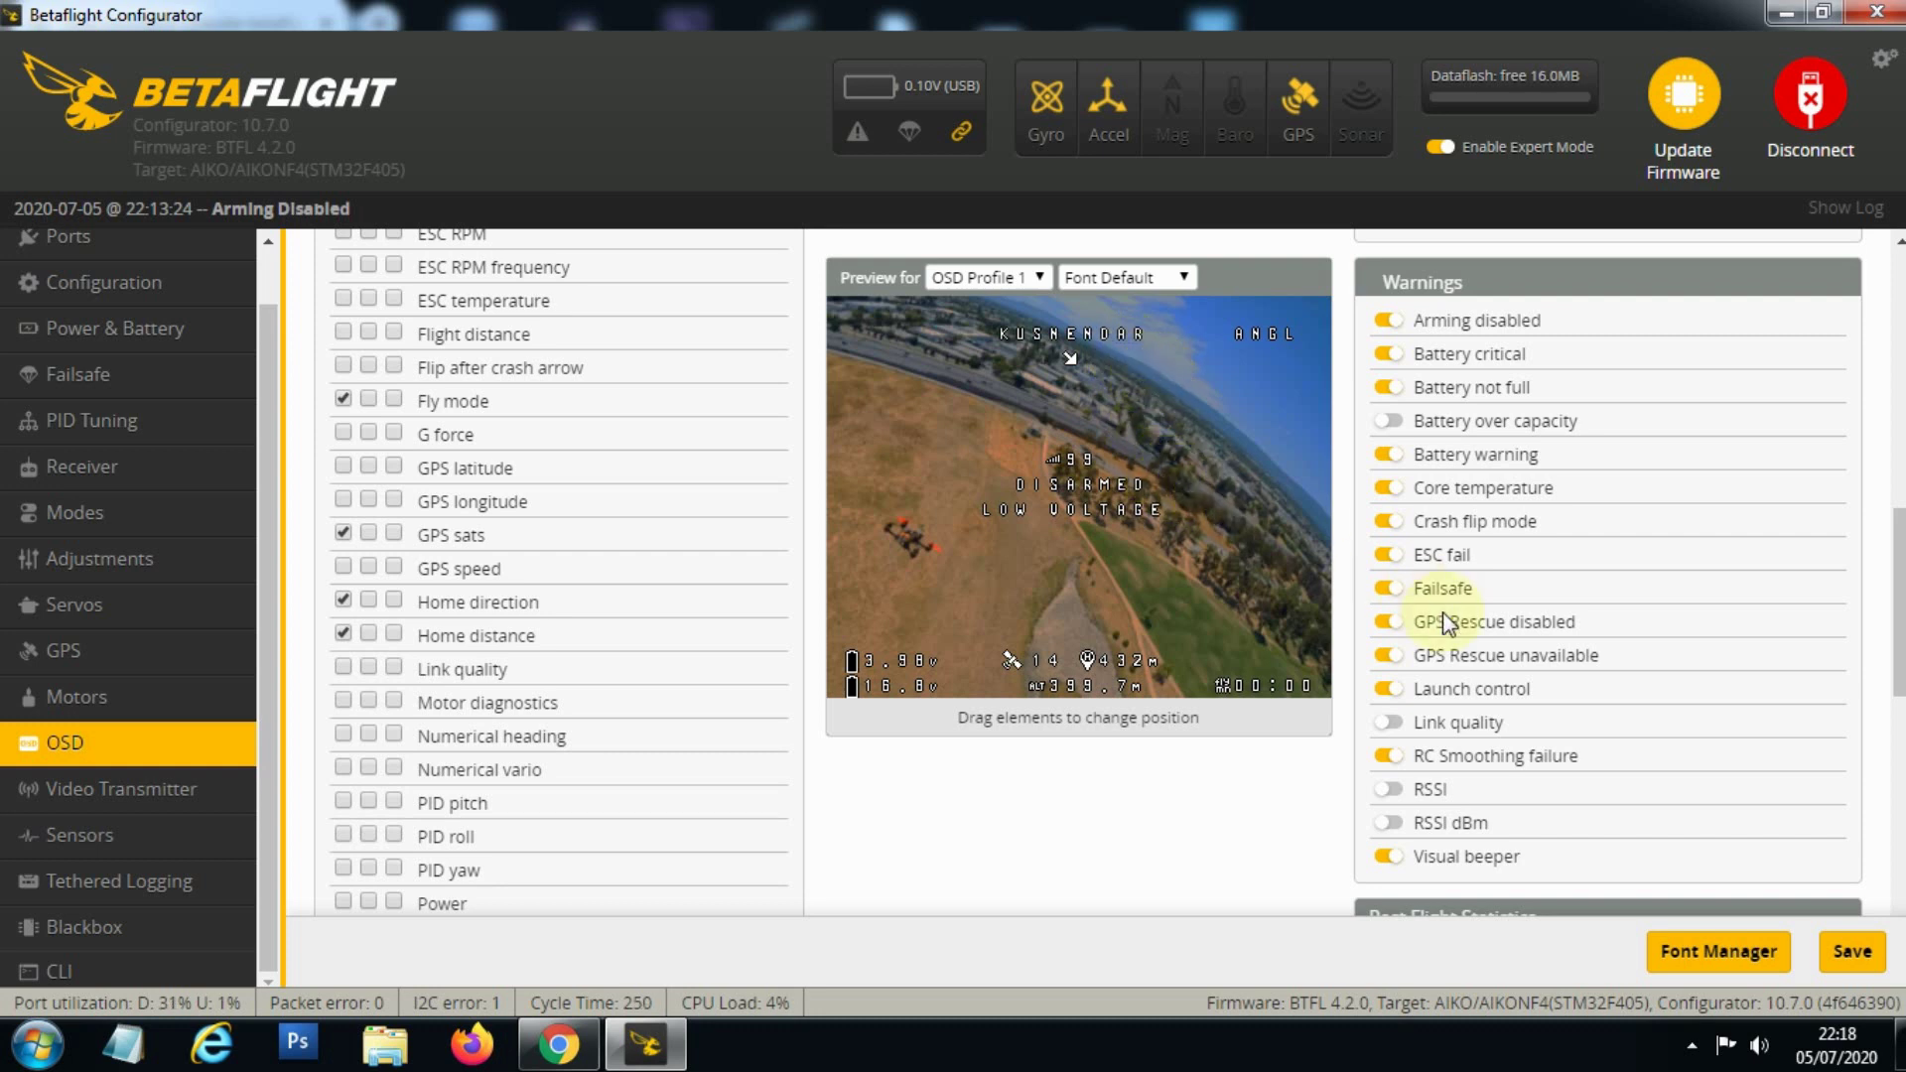
left_click(1845, 951)
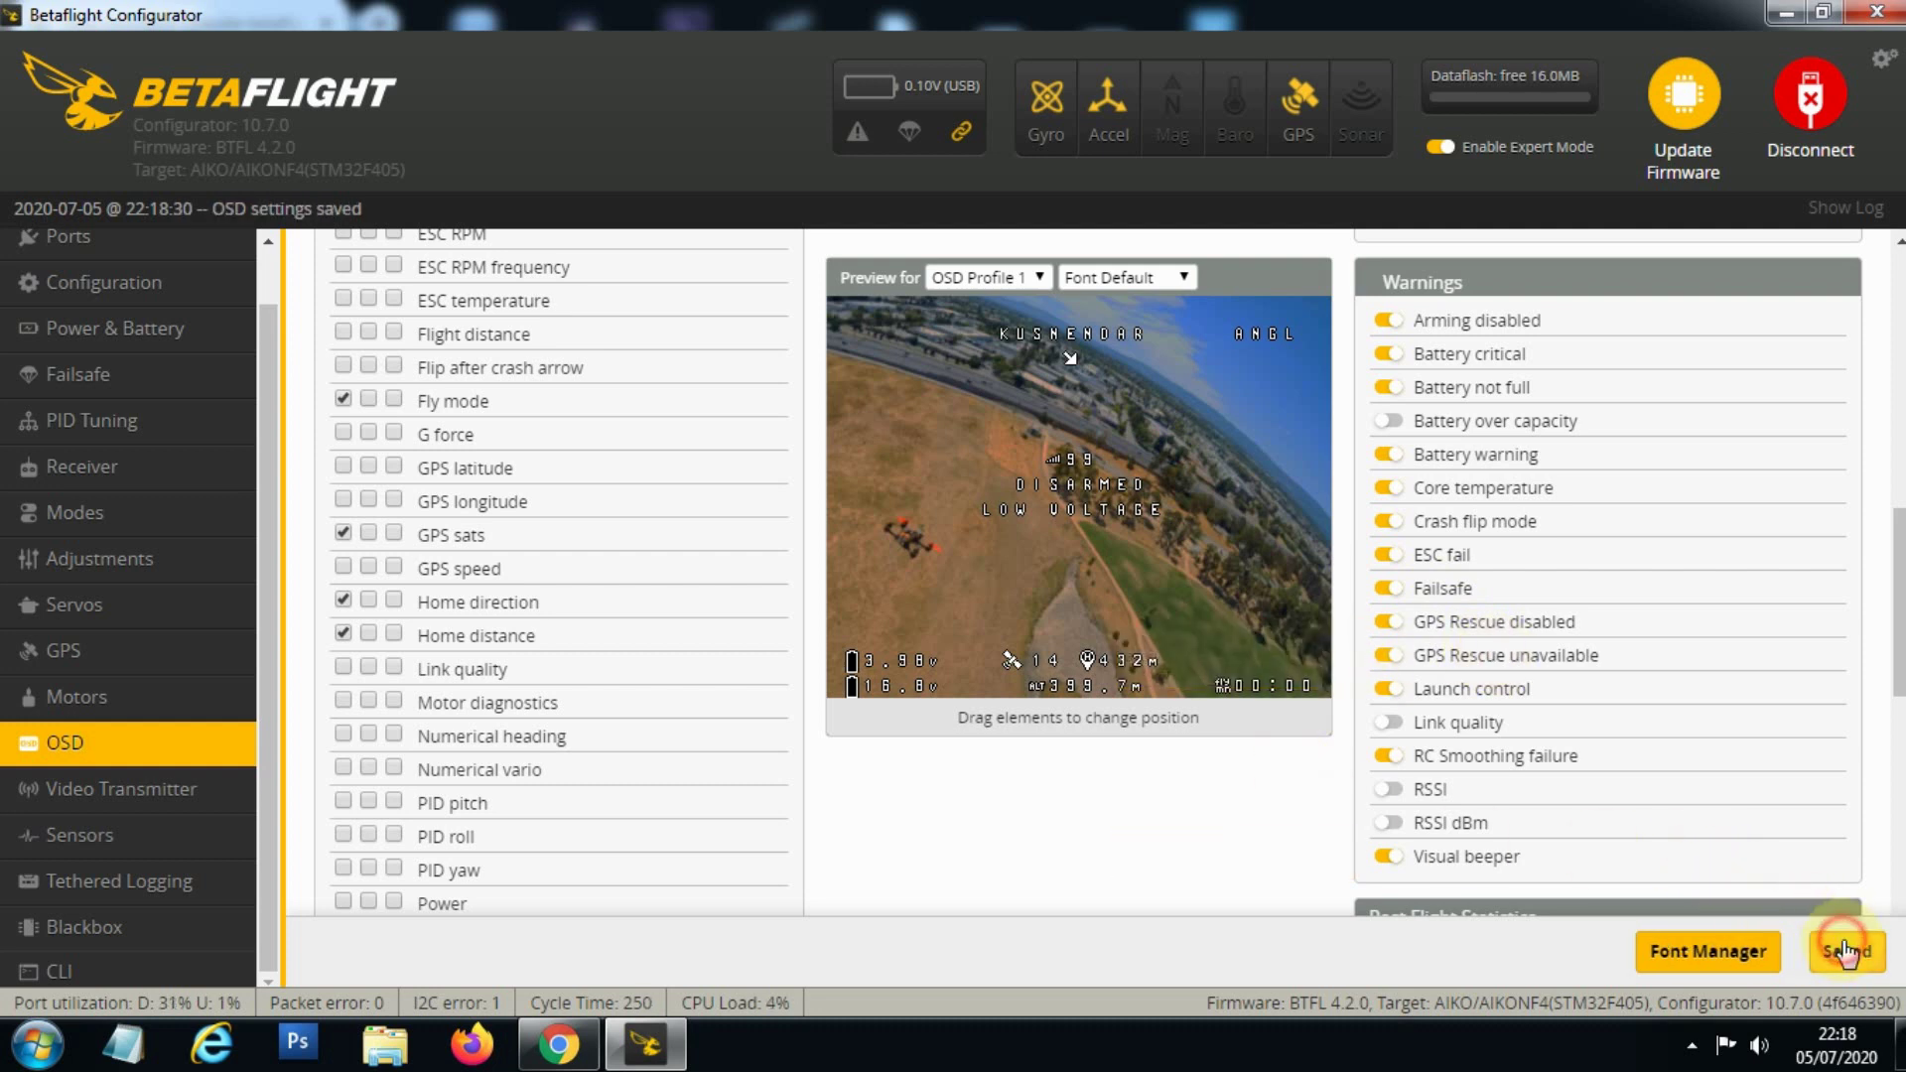
- Open the command-line interface and list all GPS-related parameters with the command "get gps"
left_click(215, 971)
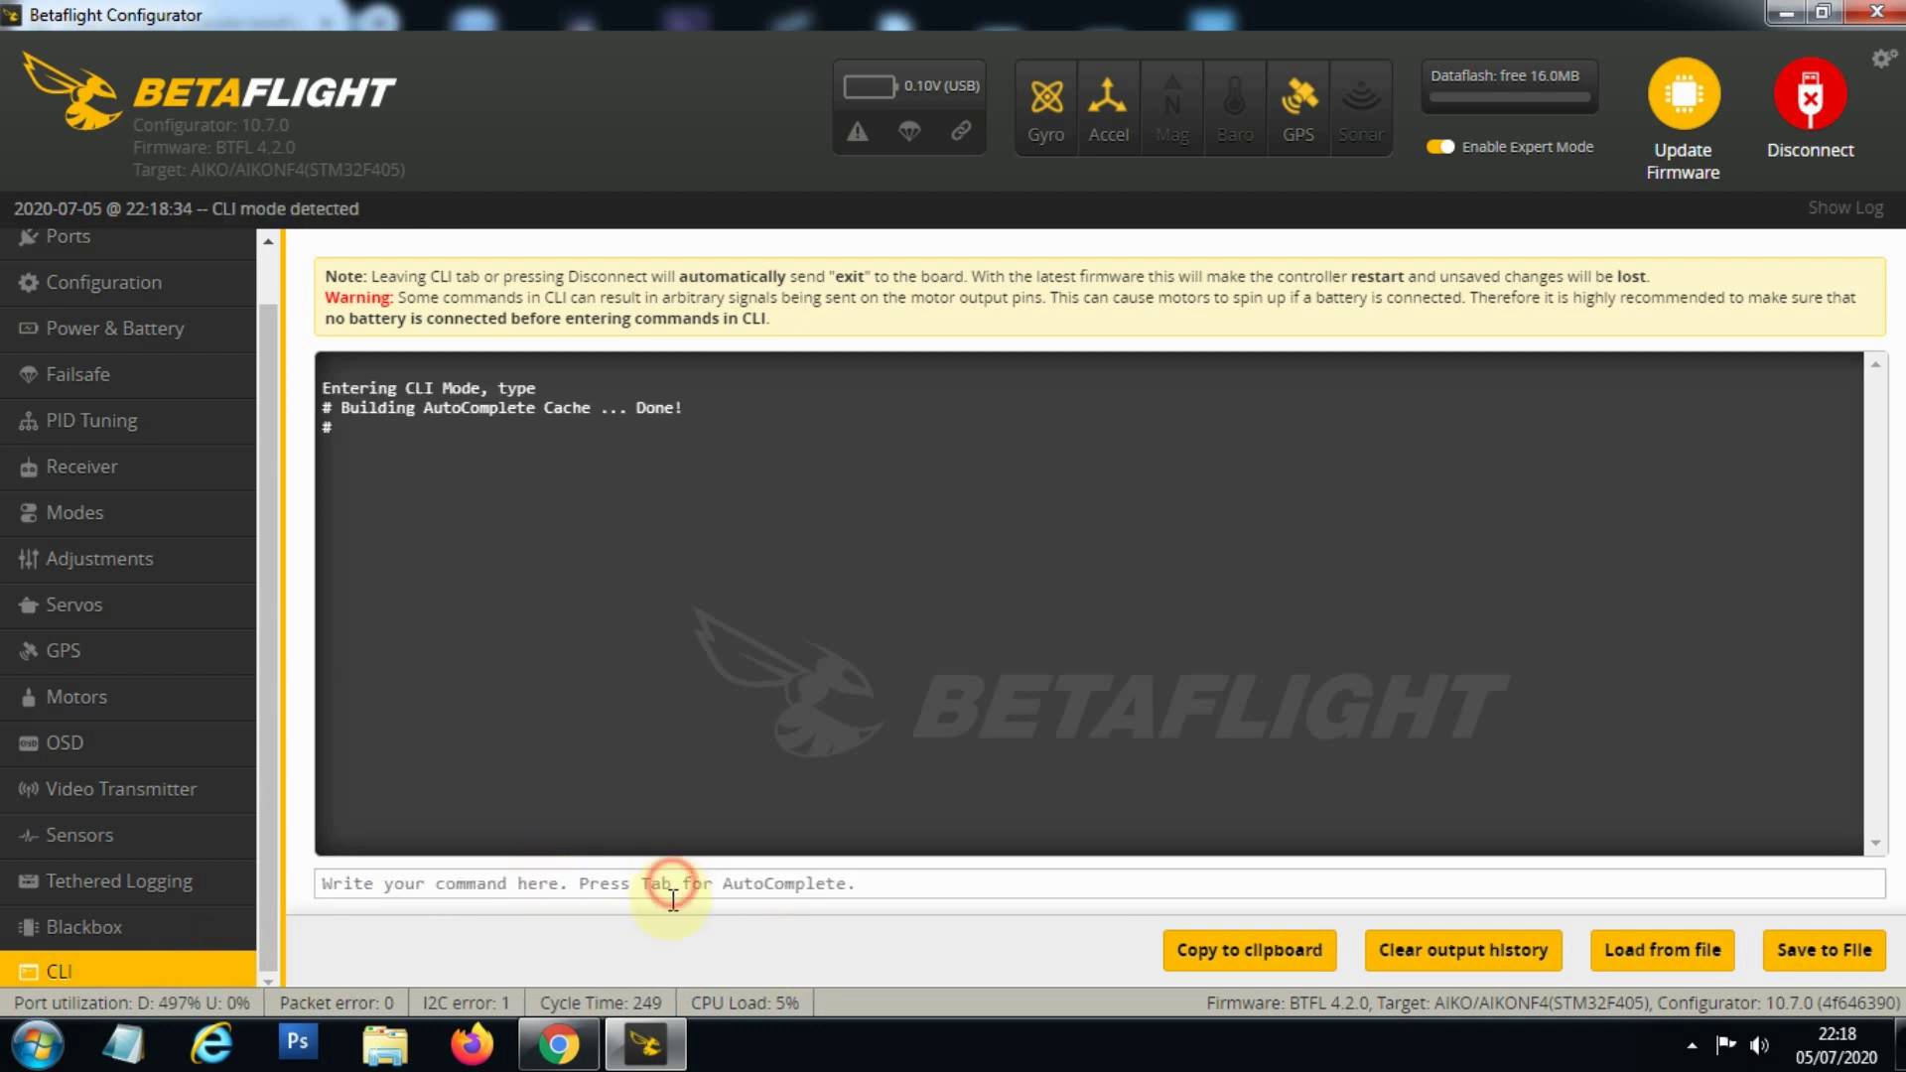
type("get")
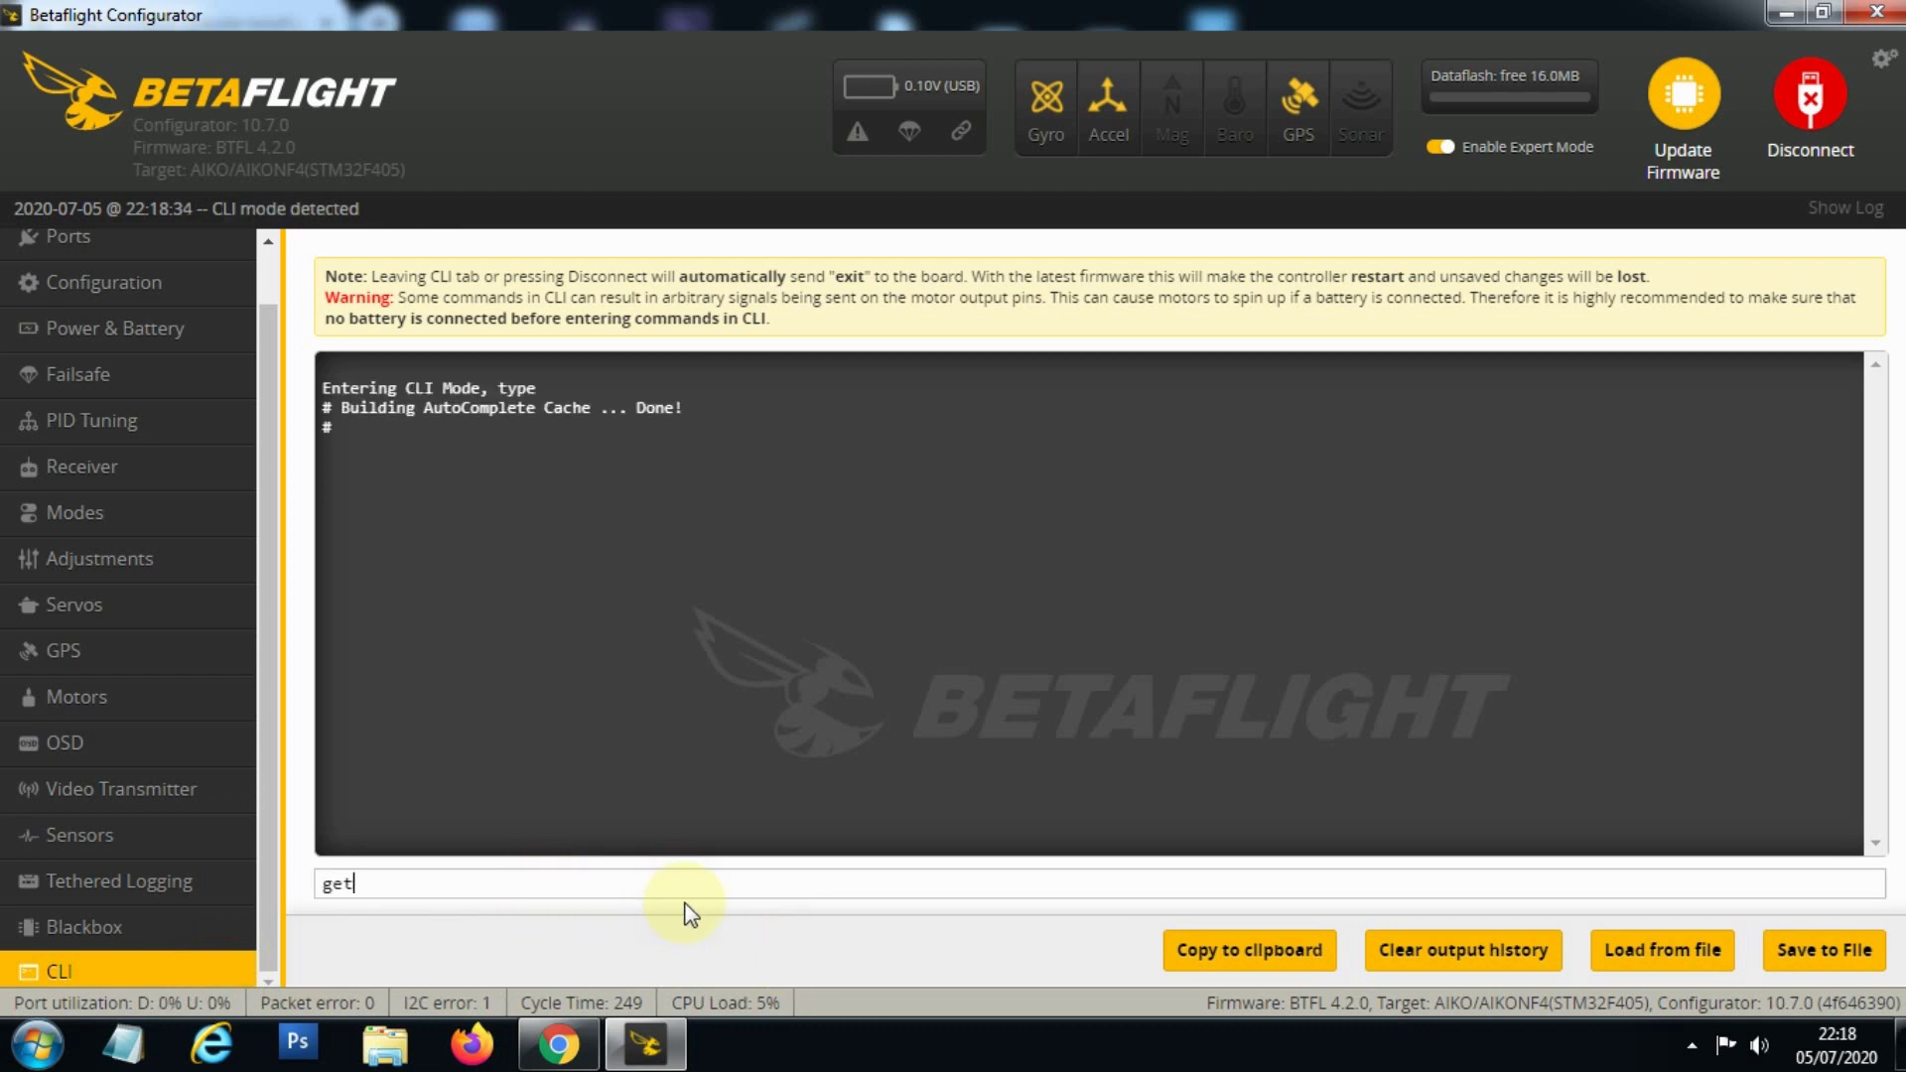
type(" gps")
key("Return")
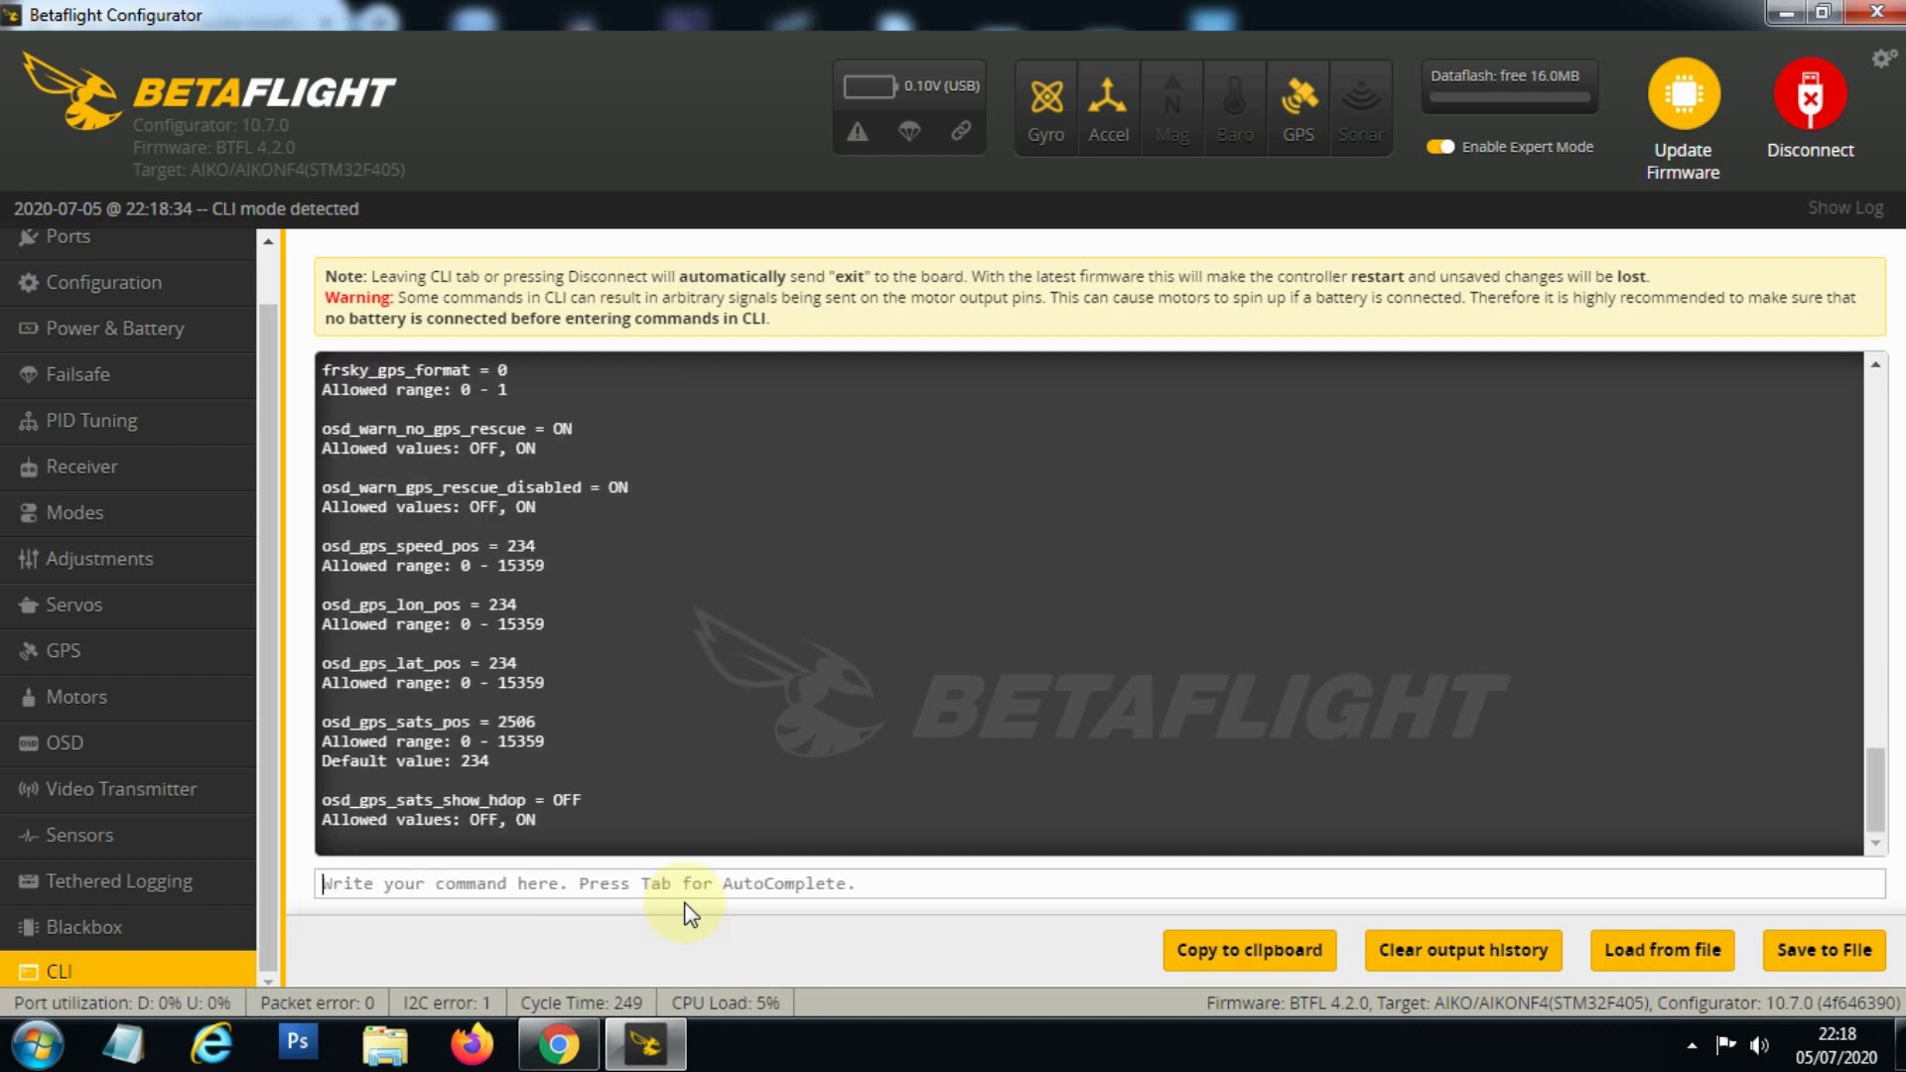
- Examine the listed GPS parameters up to the GPS provider entry and back down to gps_rescue_min_dth
scroll(570, 634, "up", 3)
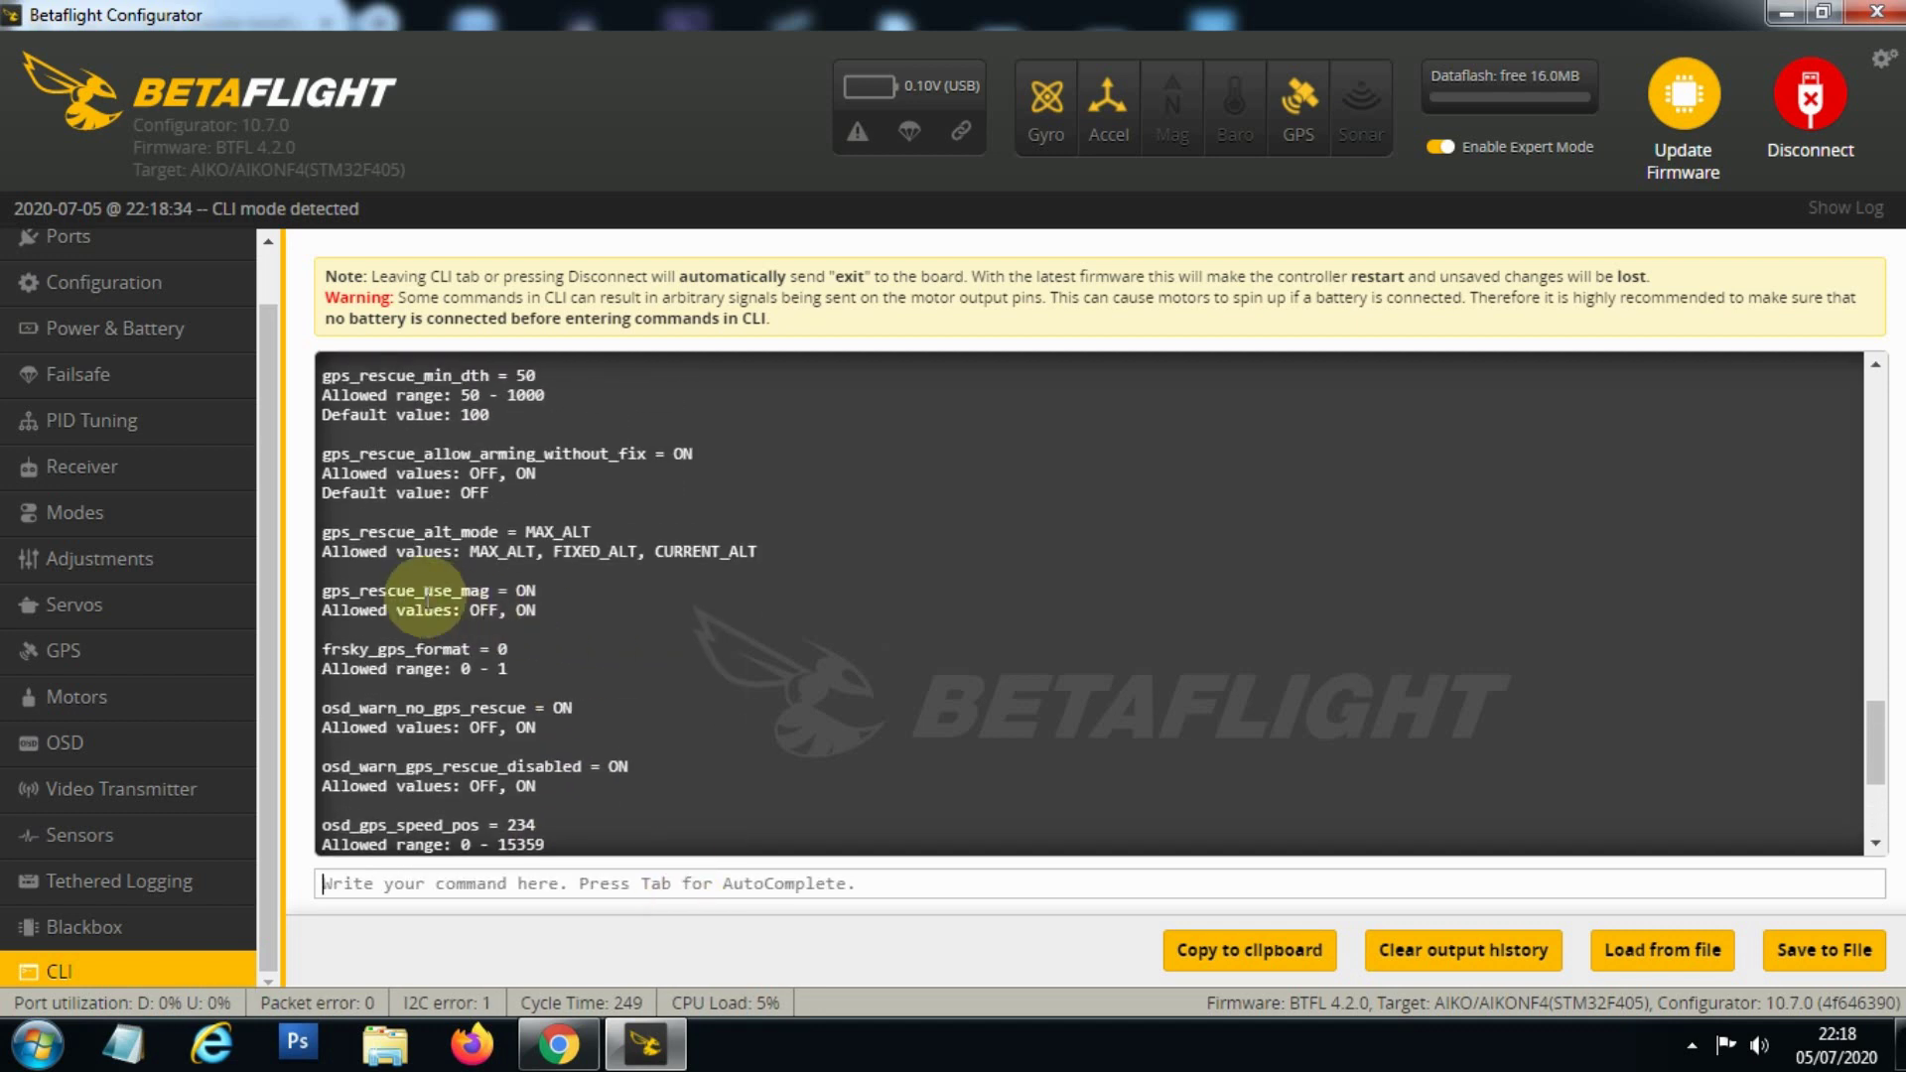
scroll(616, 591, "up", 4)
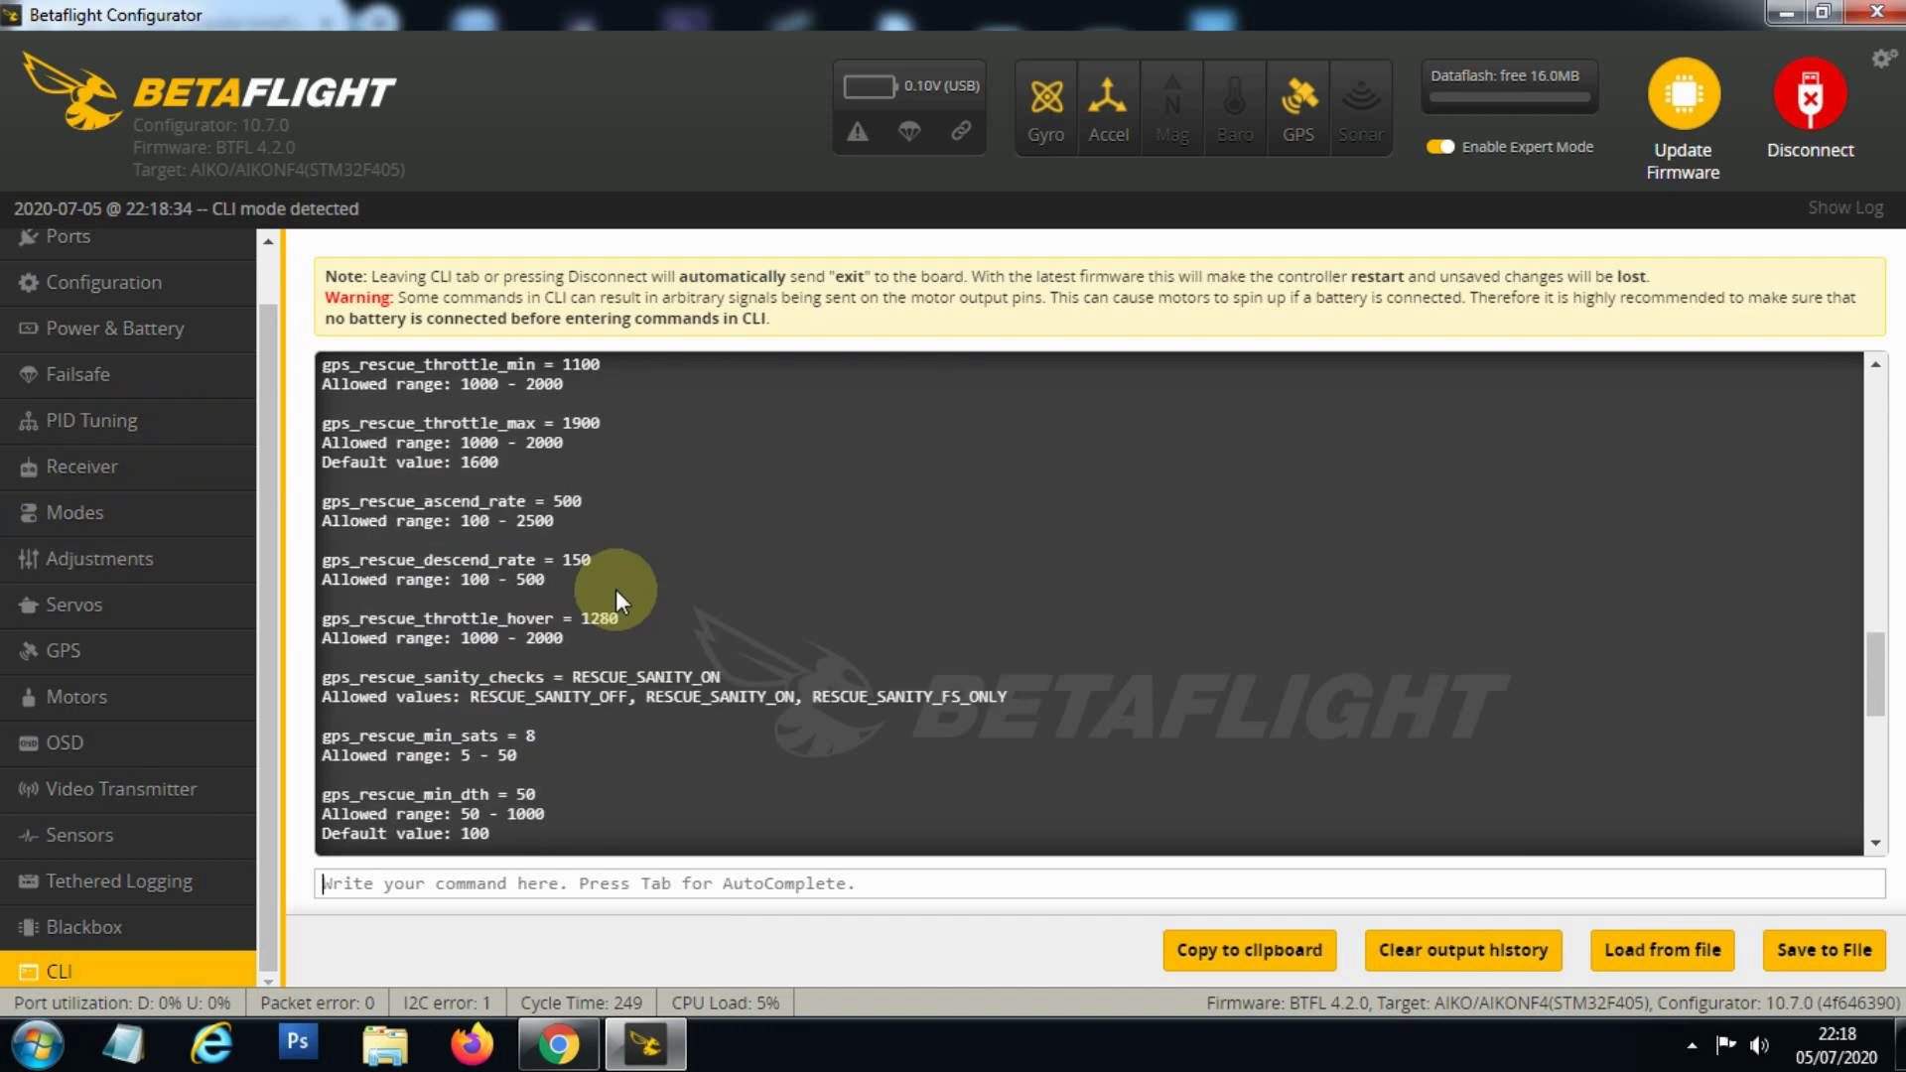
scroll(617, 592, "up", 5)
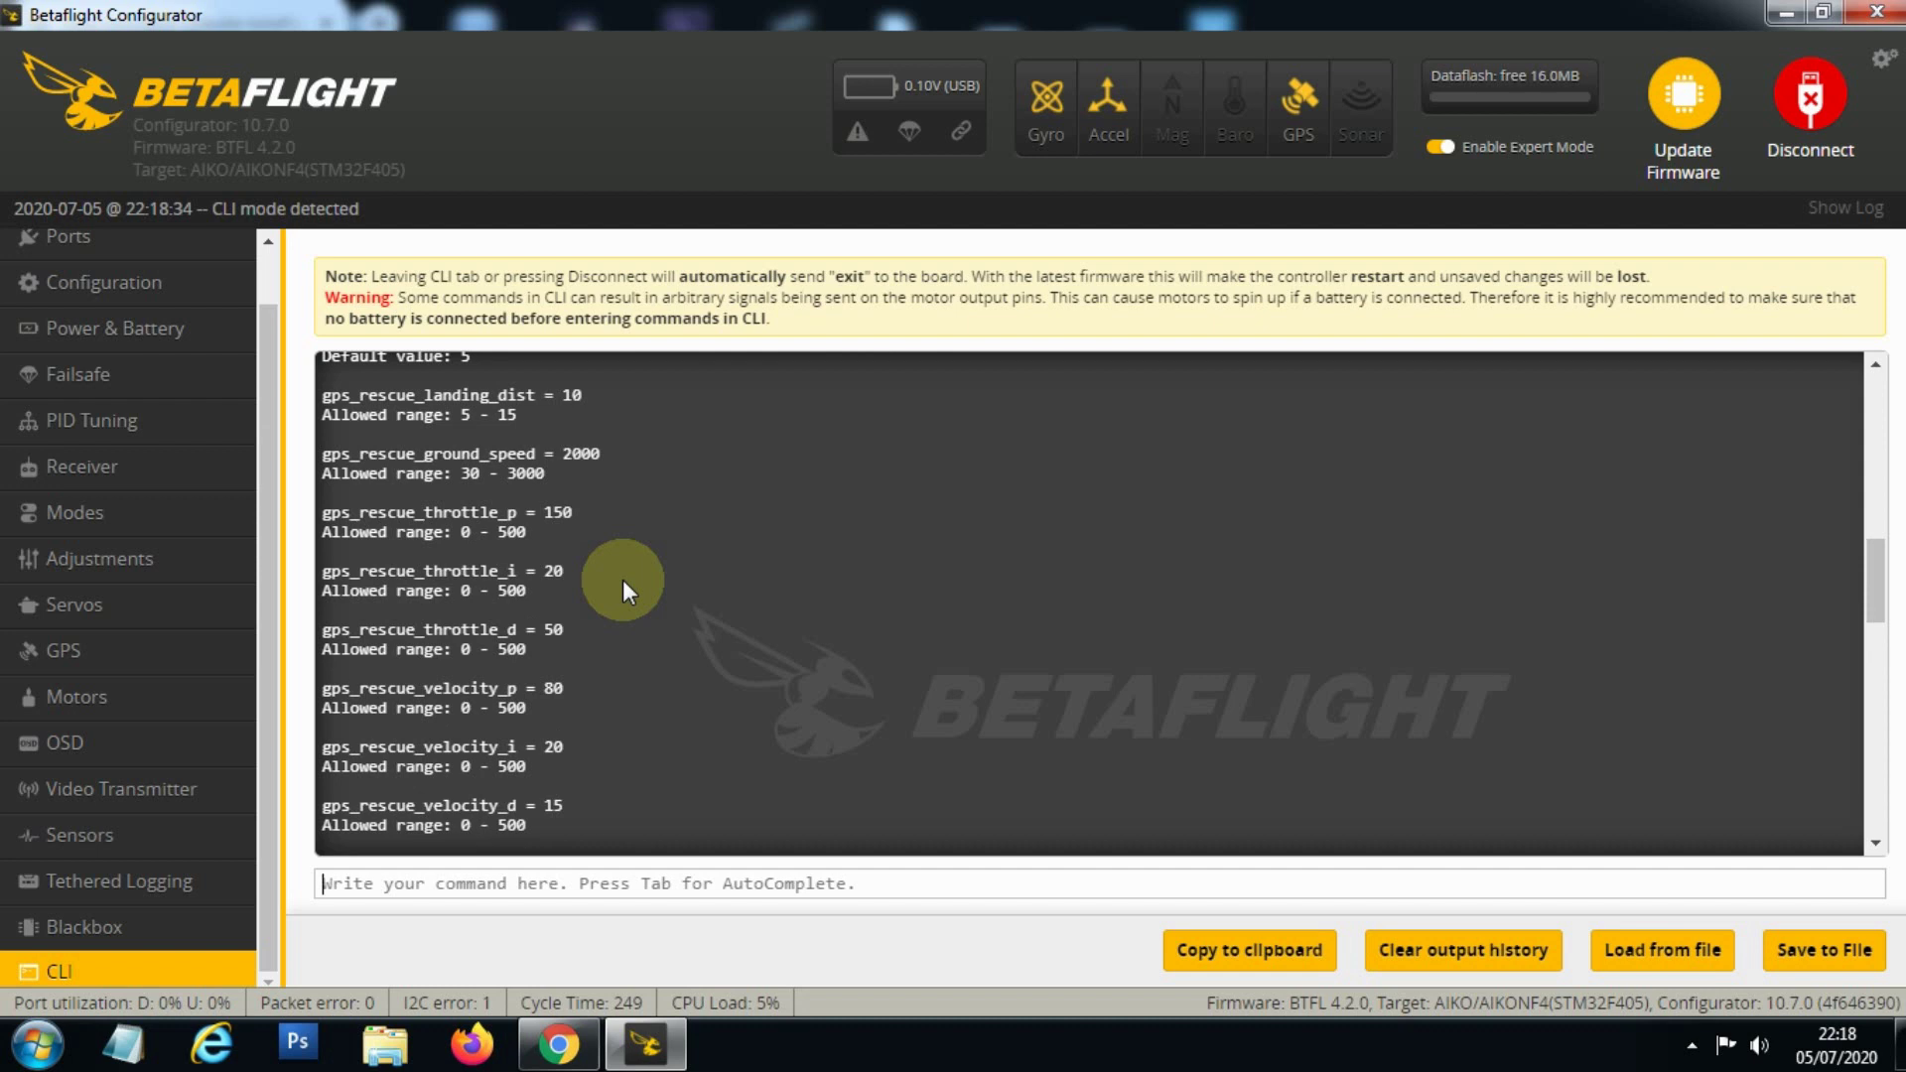
scroll(622, 580, "up", 6)
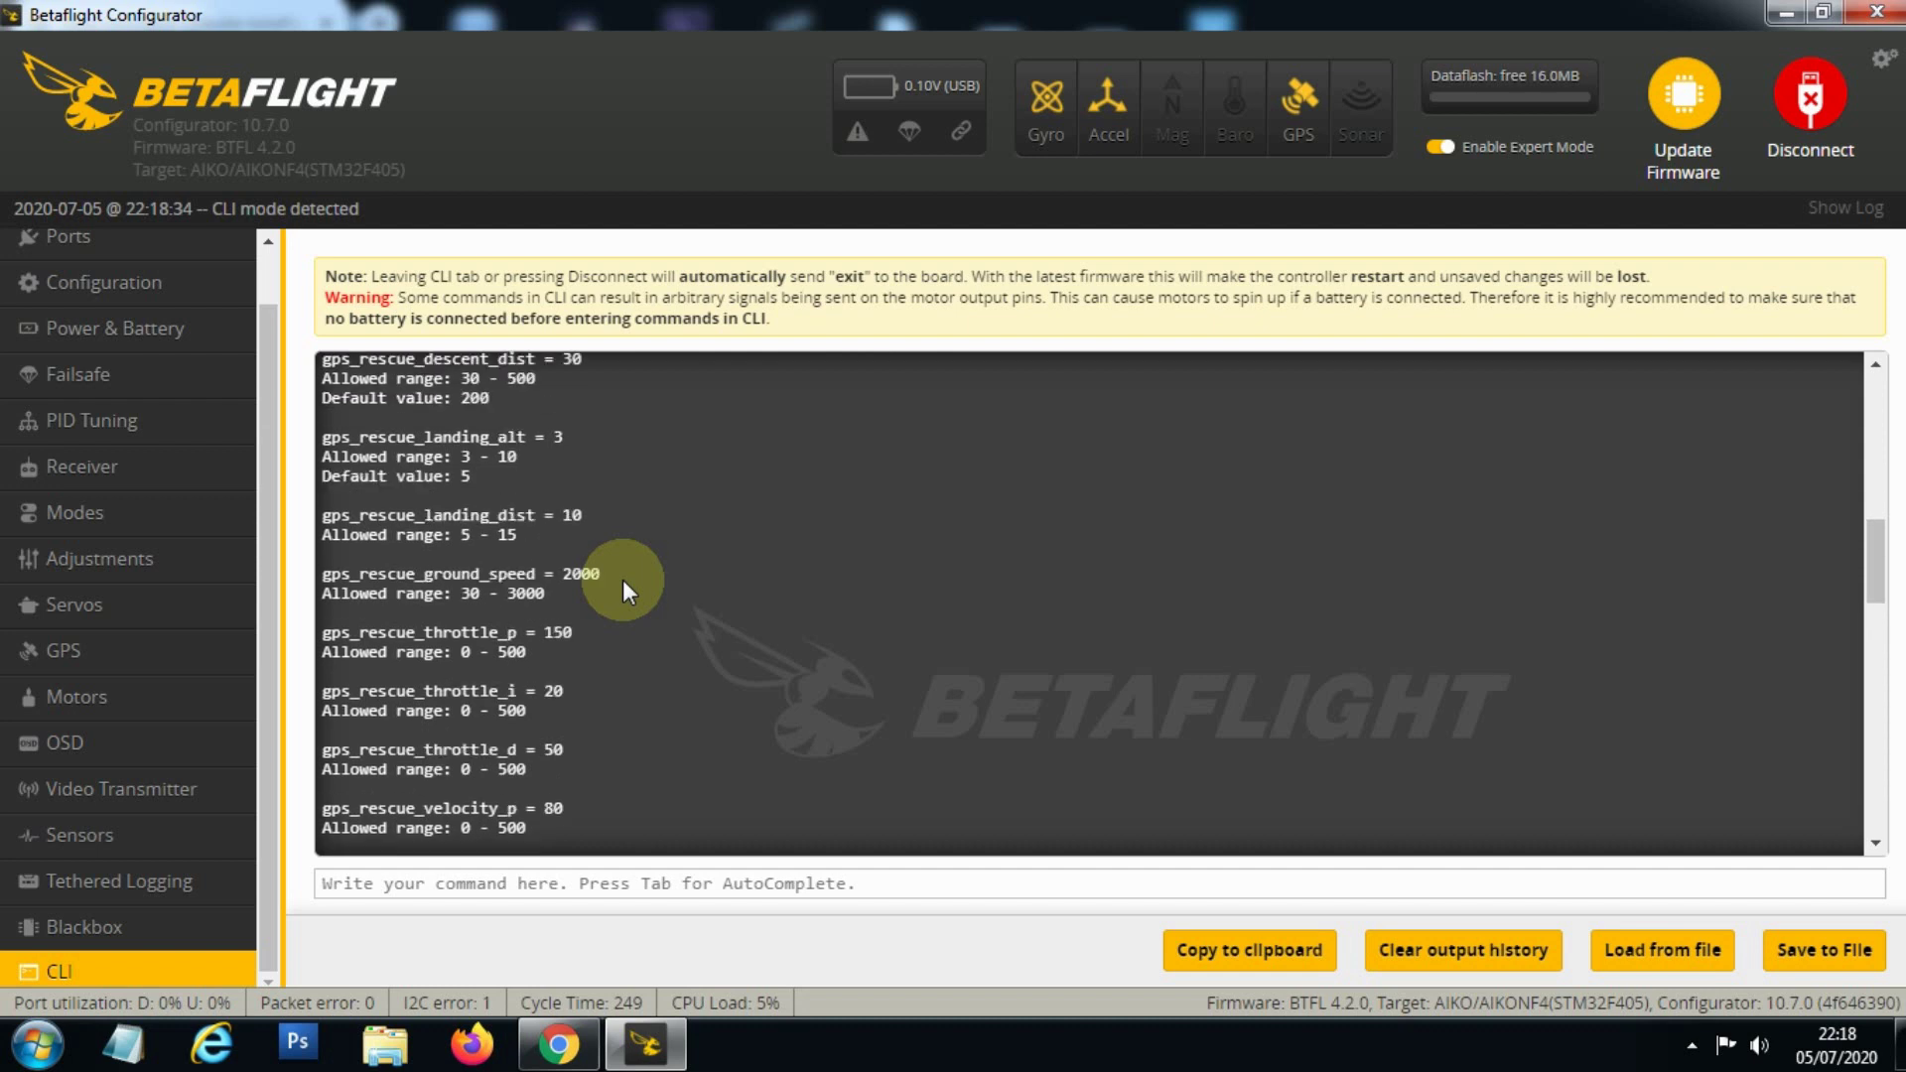
scroll(621, 580, "up", 3)
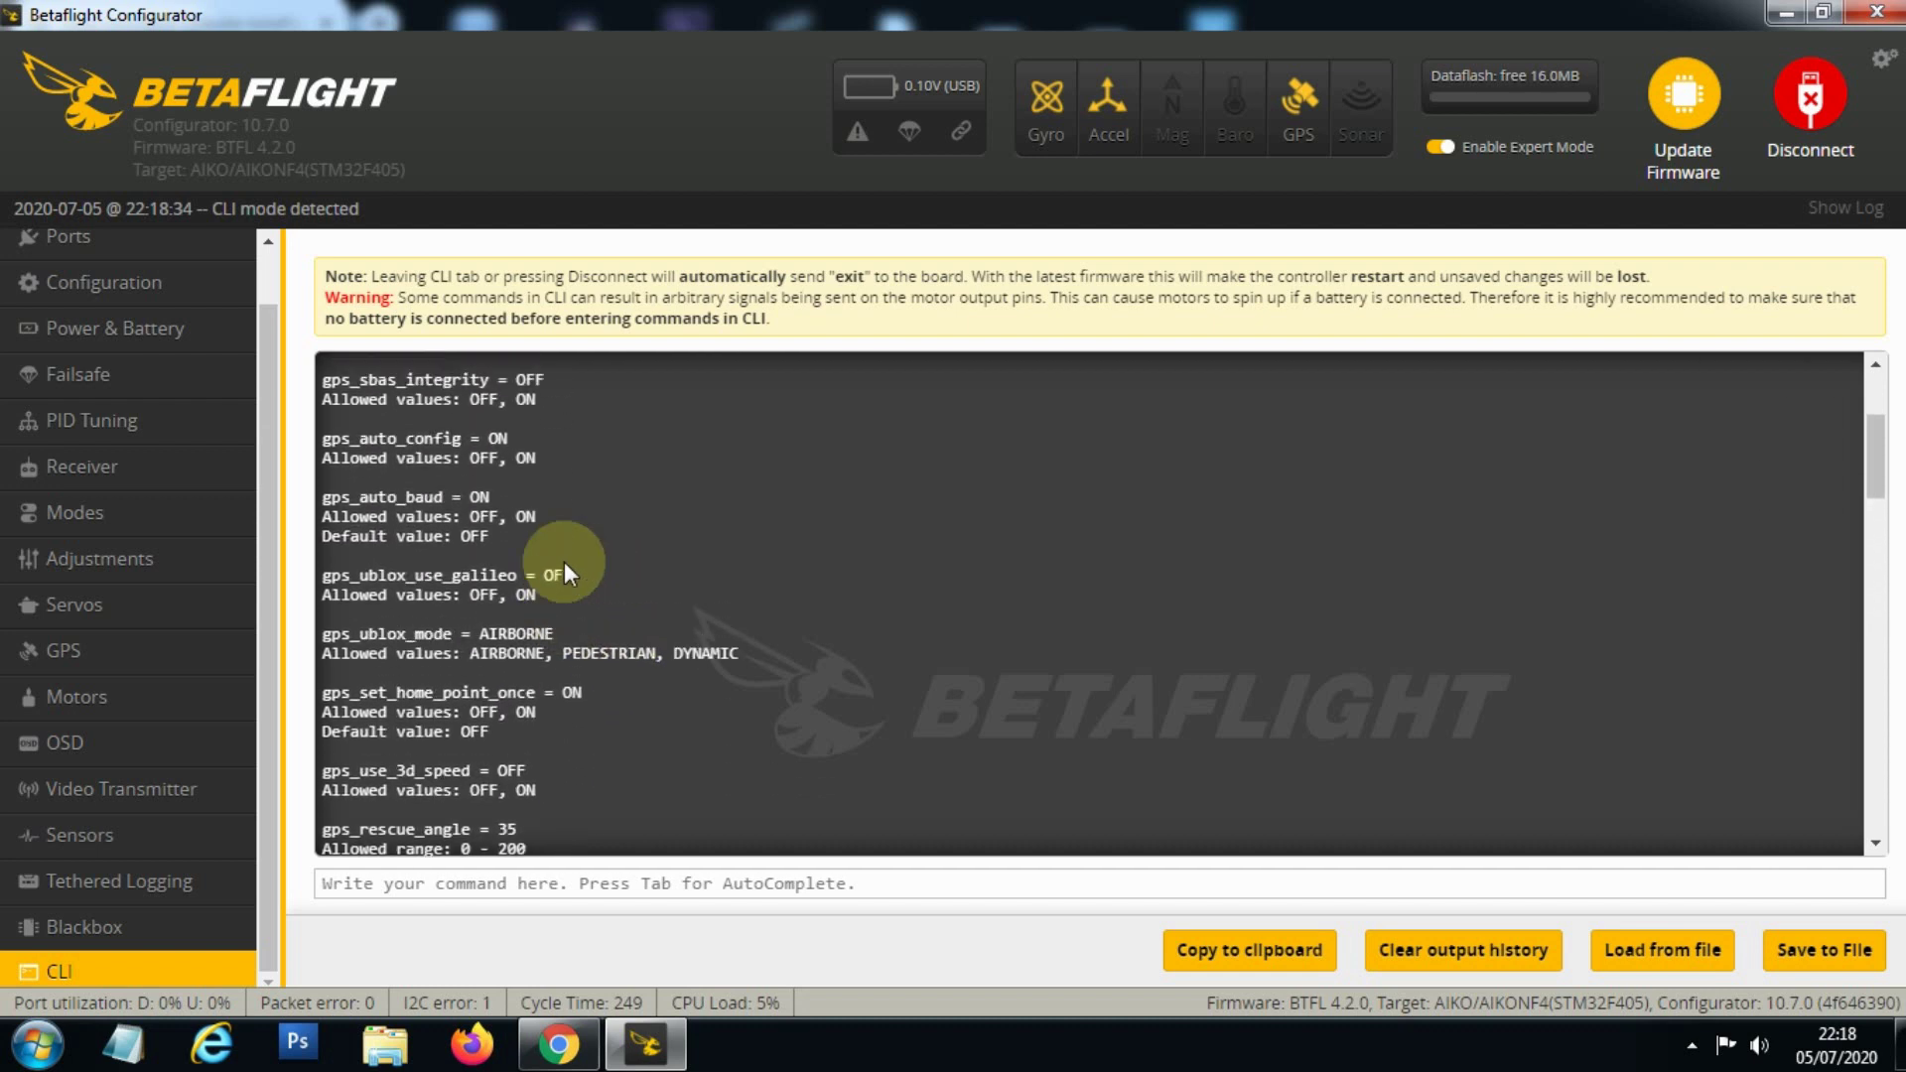
scroll(463, 493, "down", 3)
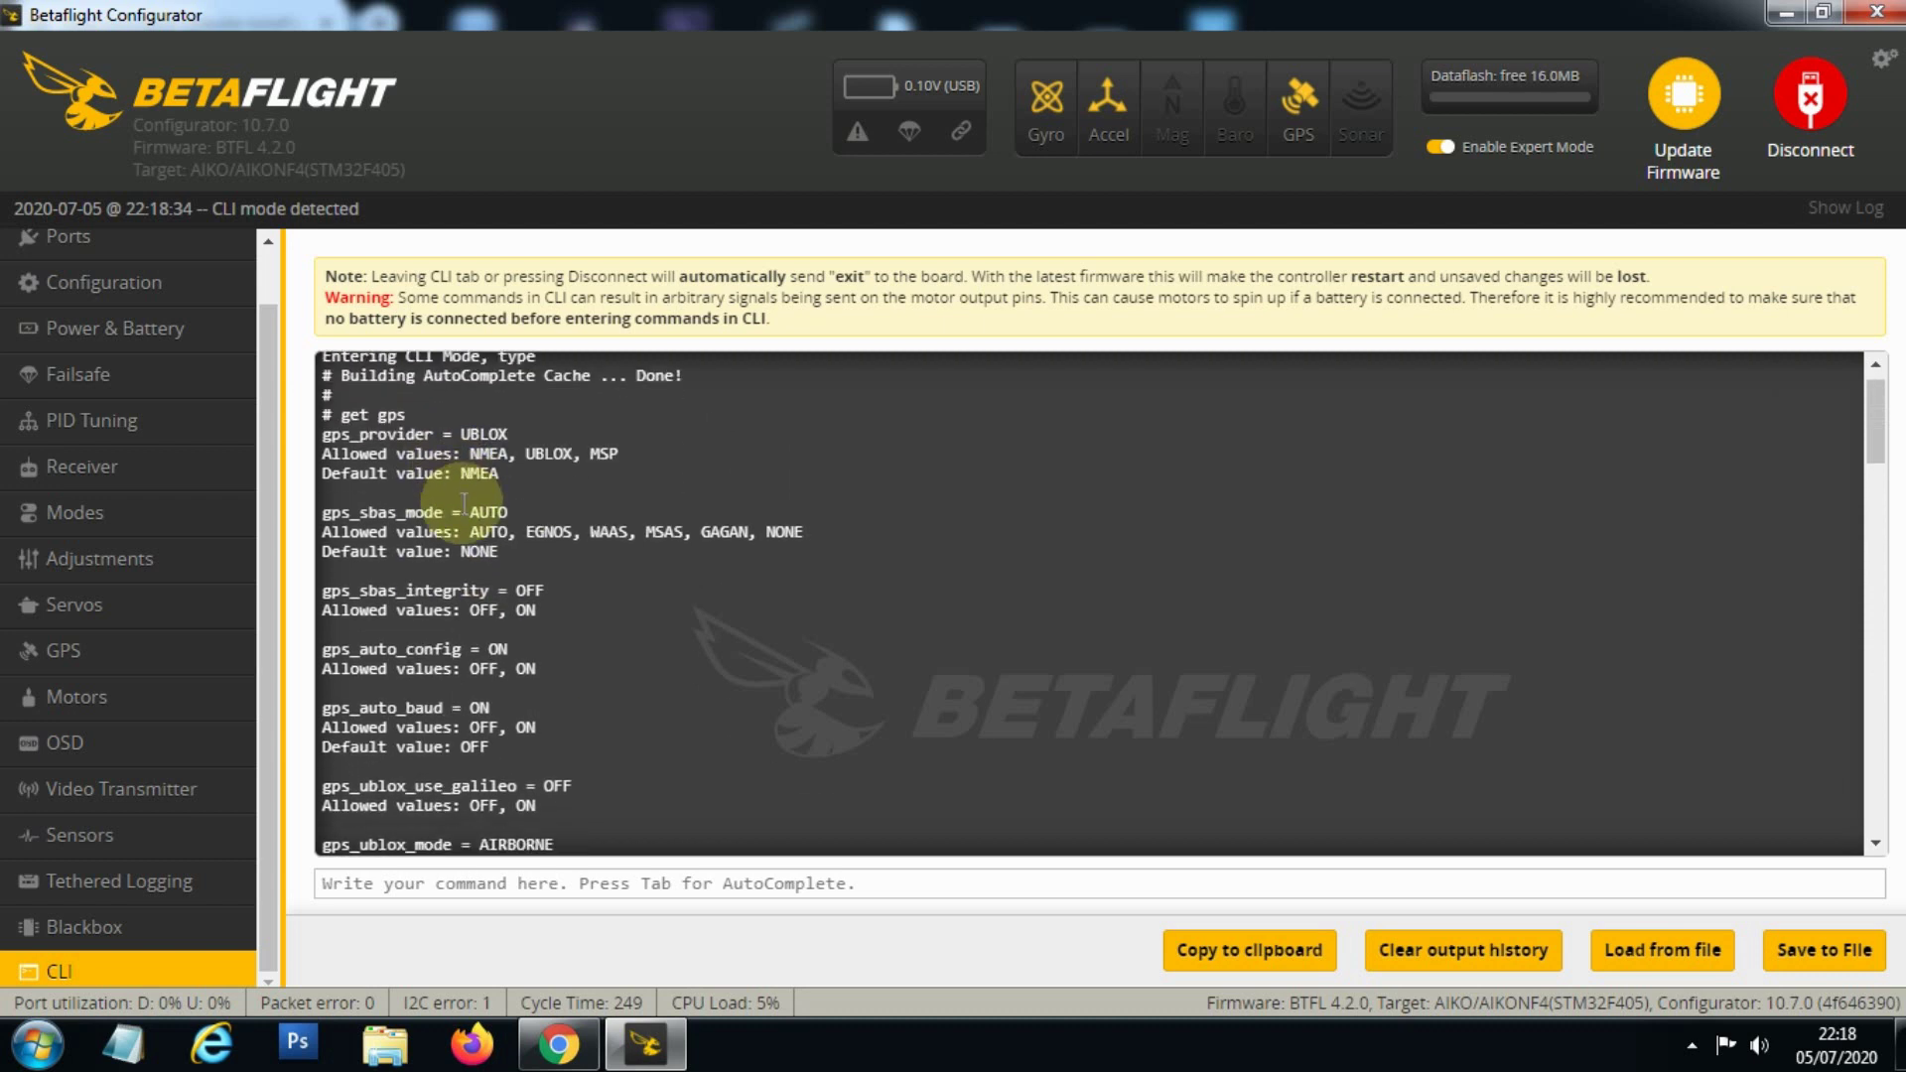
scroll(489, 573, "down", 9)
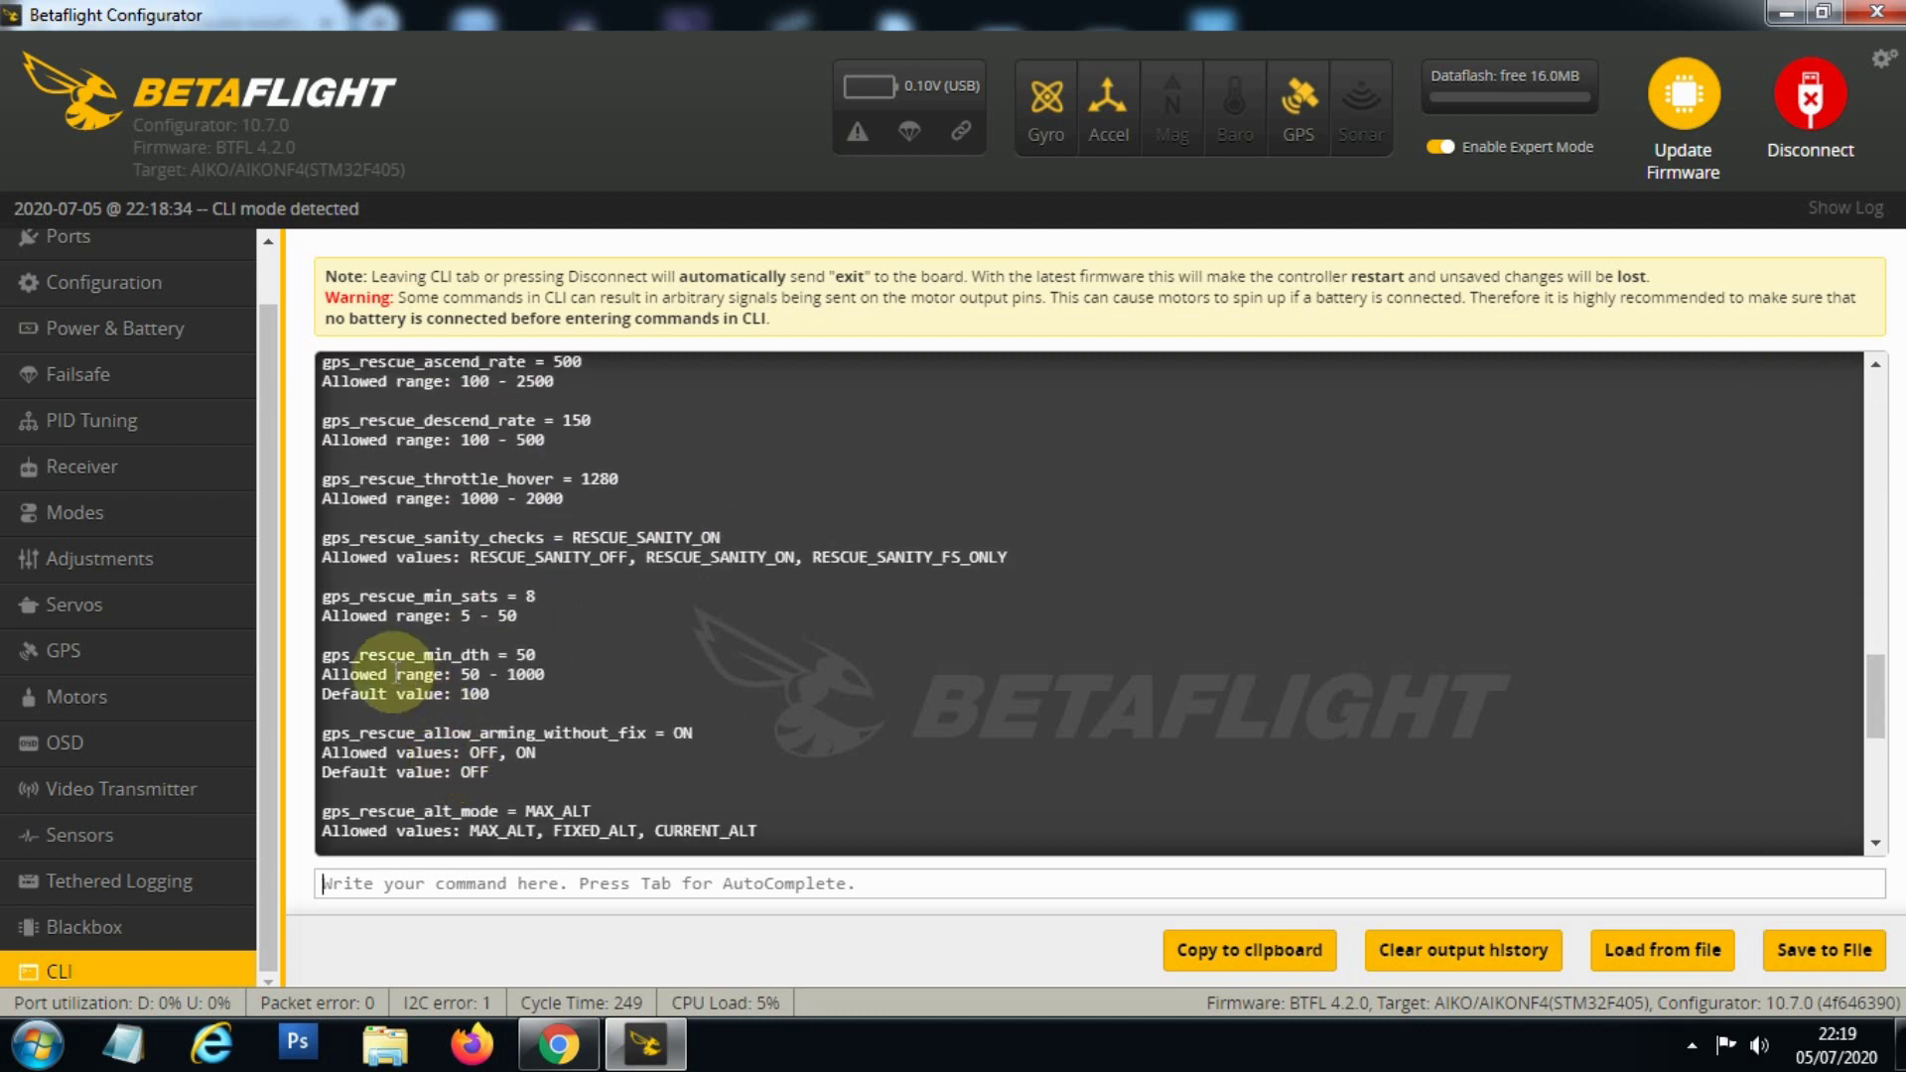
- Copy the gps_rescue_min_dth line with its value from the CLI output
left_click_drag(324, 654, 536, 655)
left_click(526, 655)
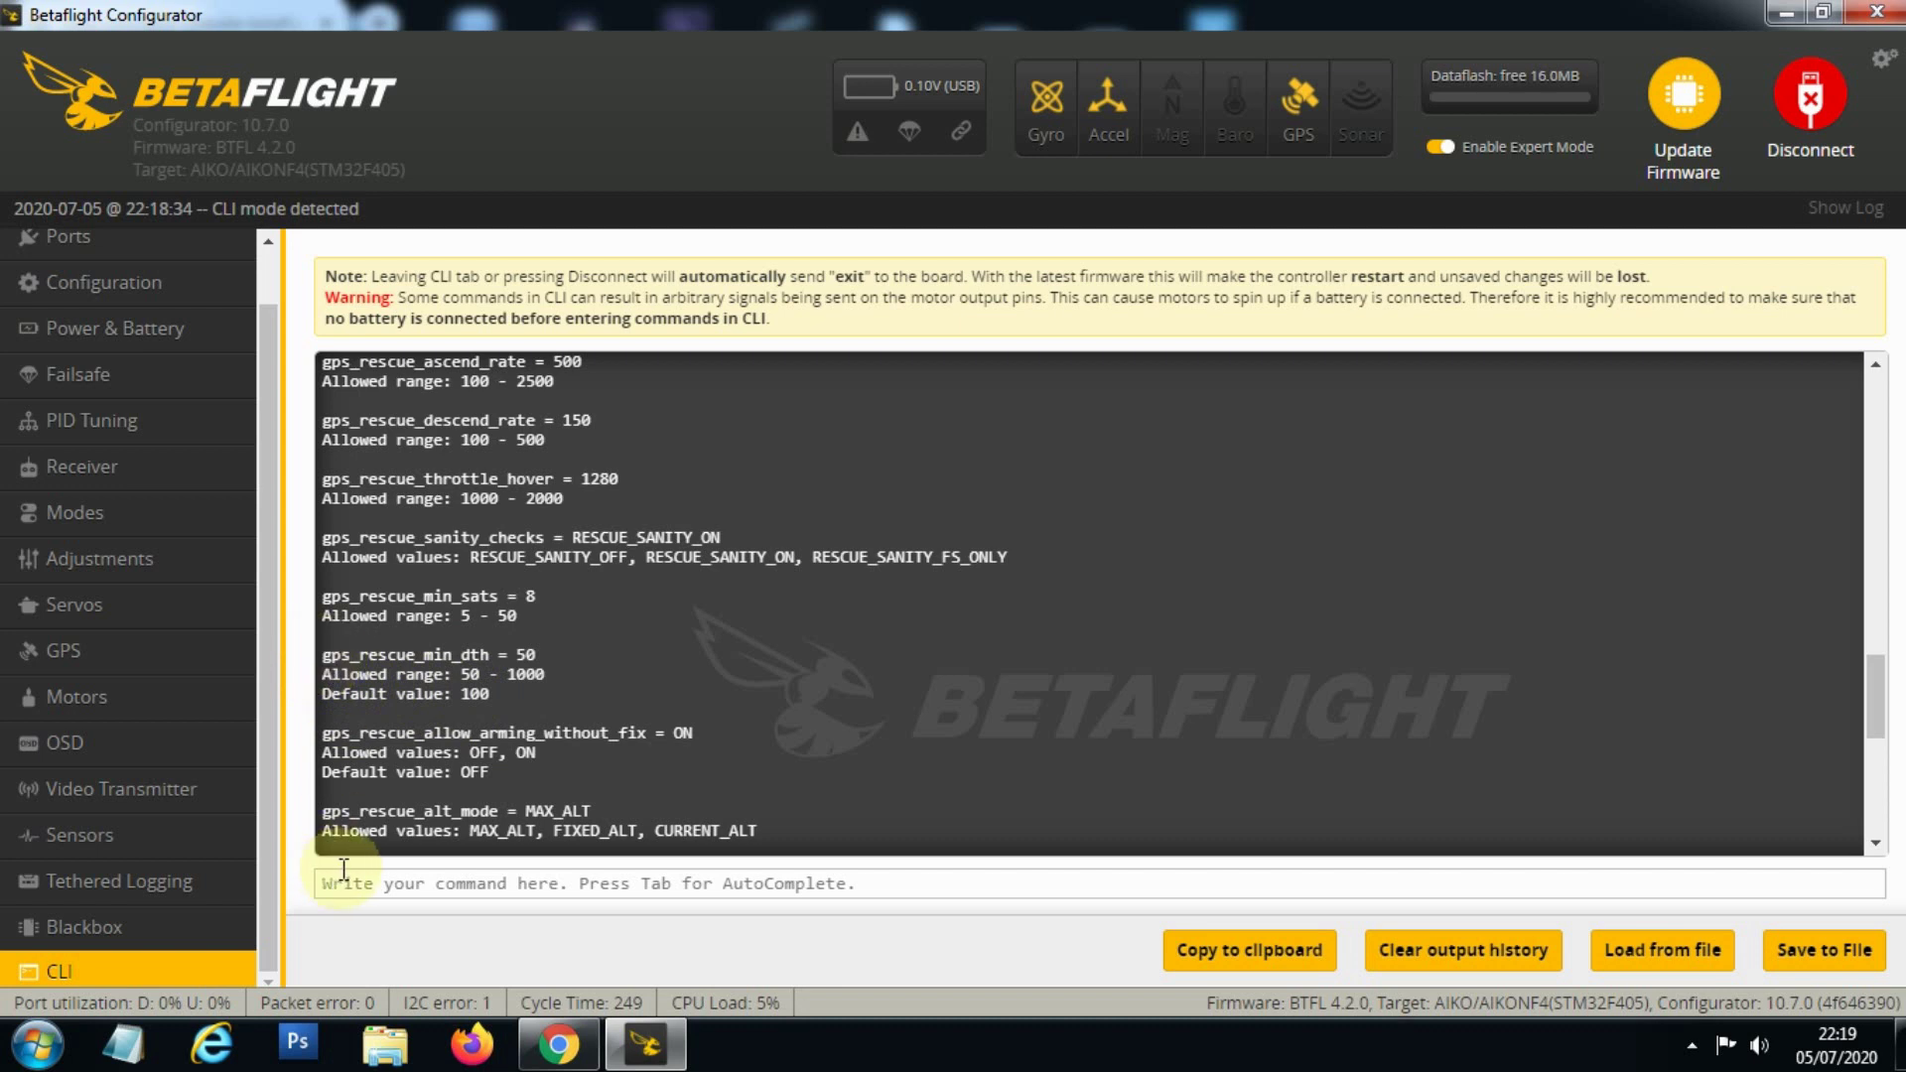
double_click(328, 655)
left_click_drag(441, 655, 528, 659)
right_click(528, 659)
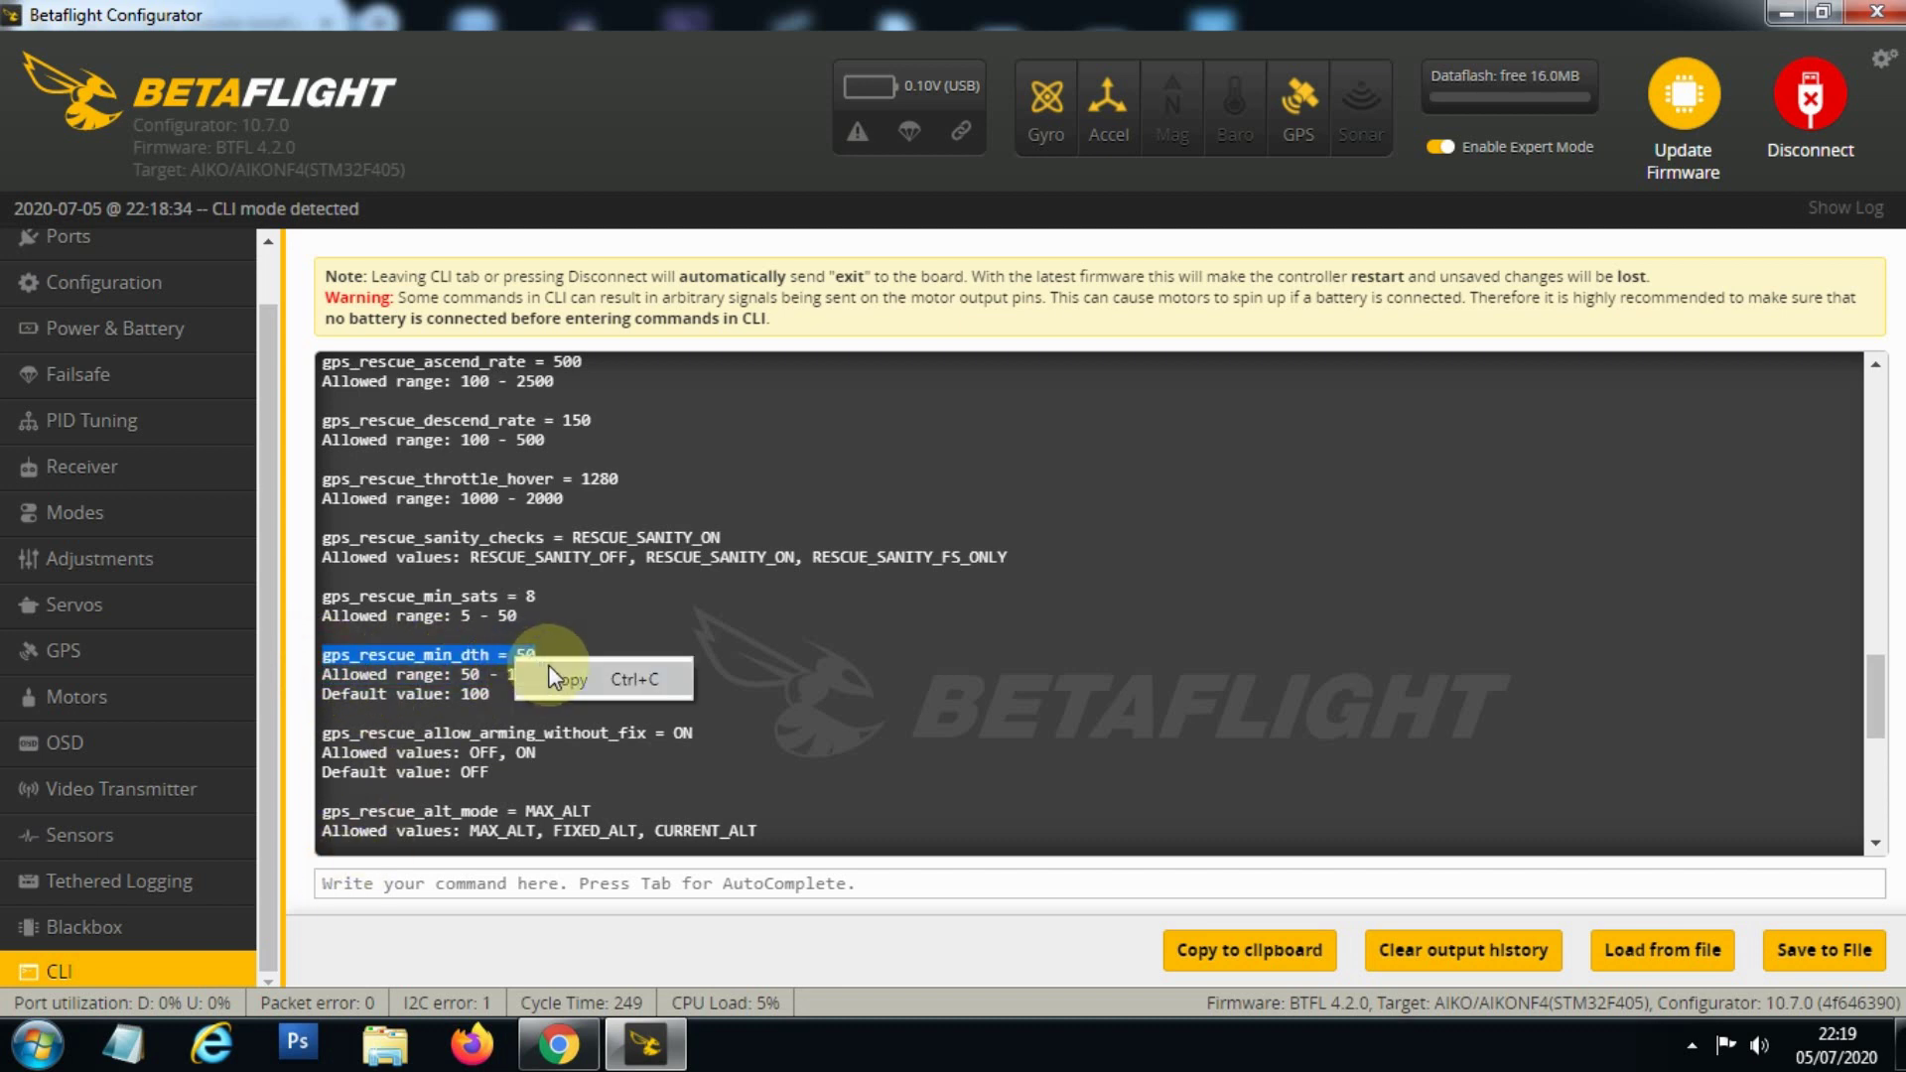
left_click(548, 664)
- Run the CLI command "set gps_rescue_min_dth = 50" using the copied parameter line
left_click(476, 880)
type("set")
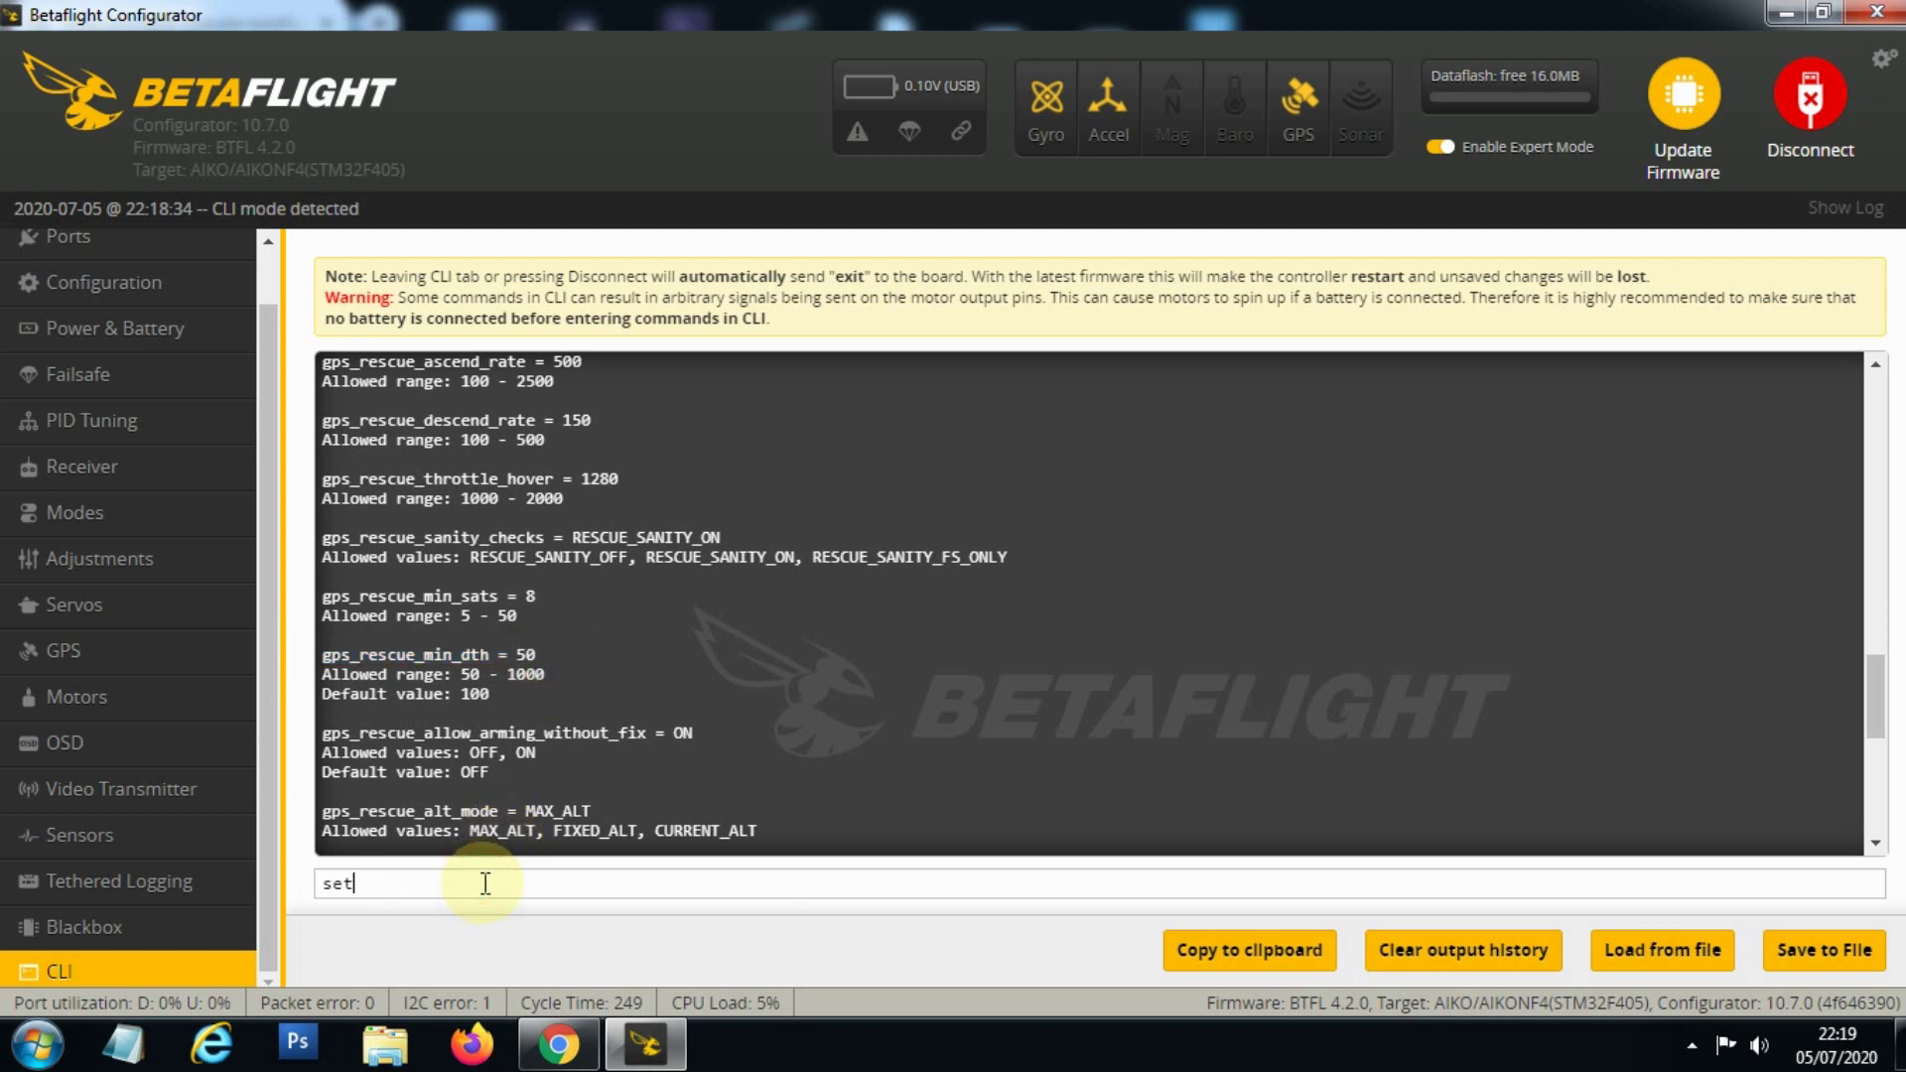
key("ctrl+v")
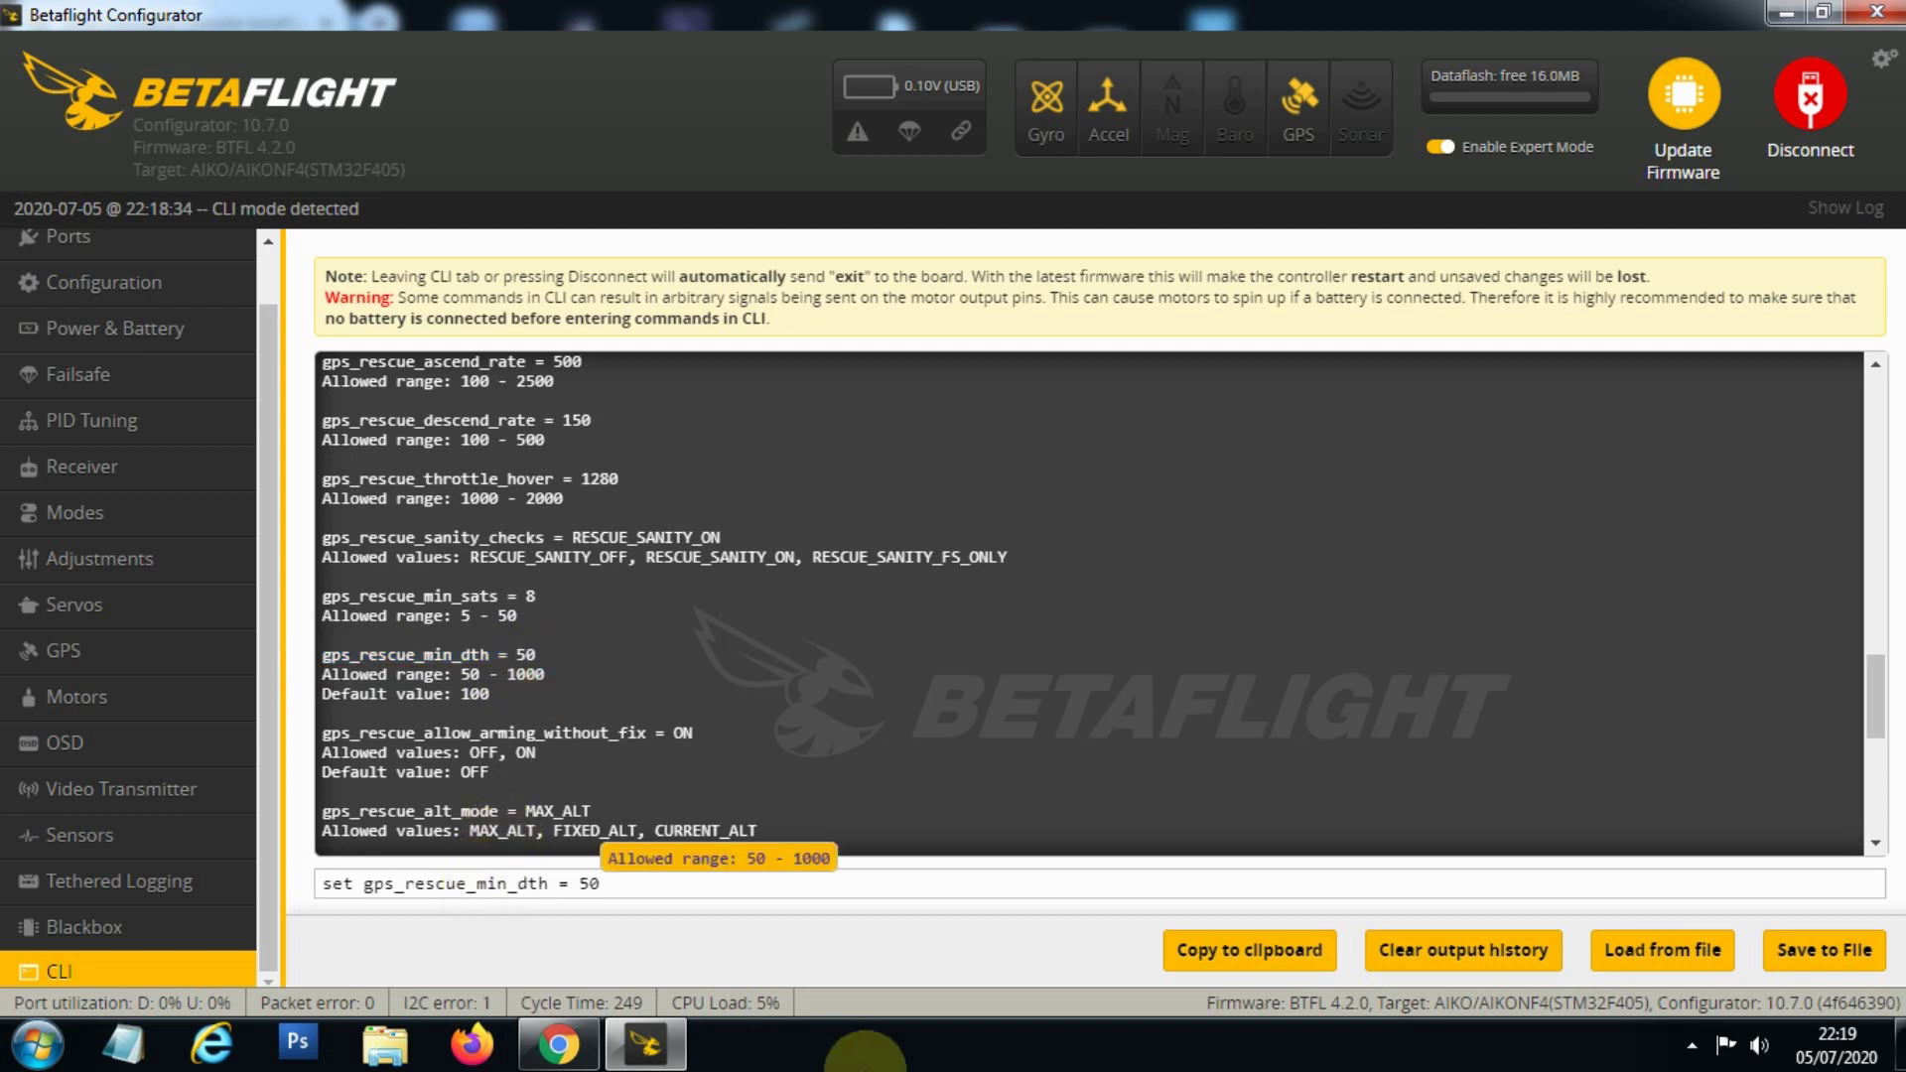
key("BackSpace")
key("BackSpace")
type("10")
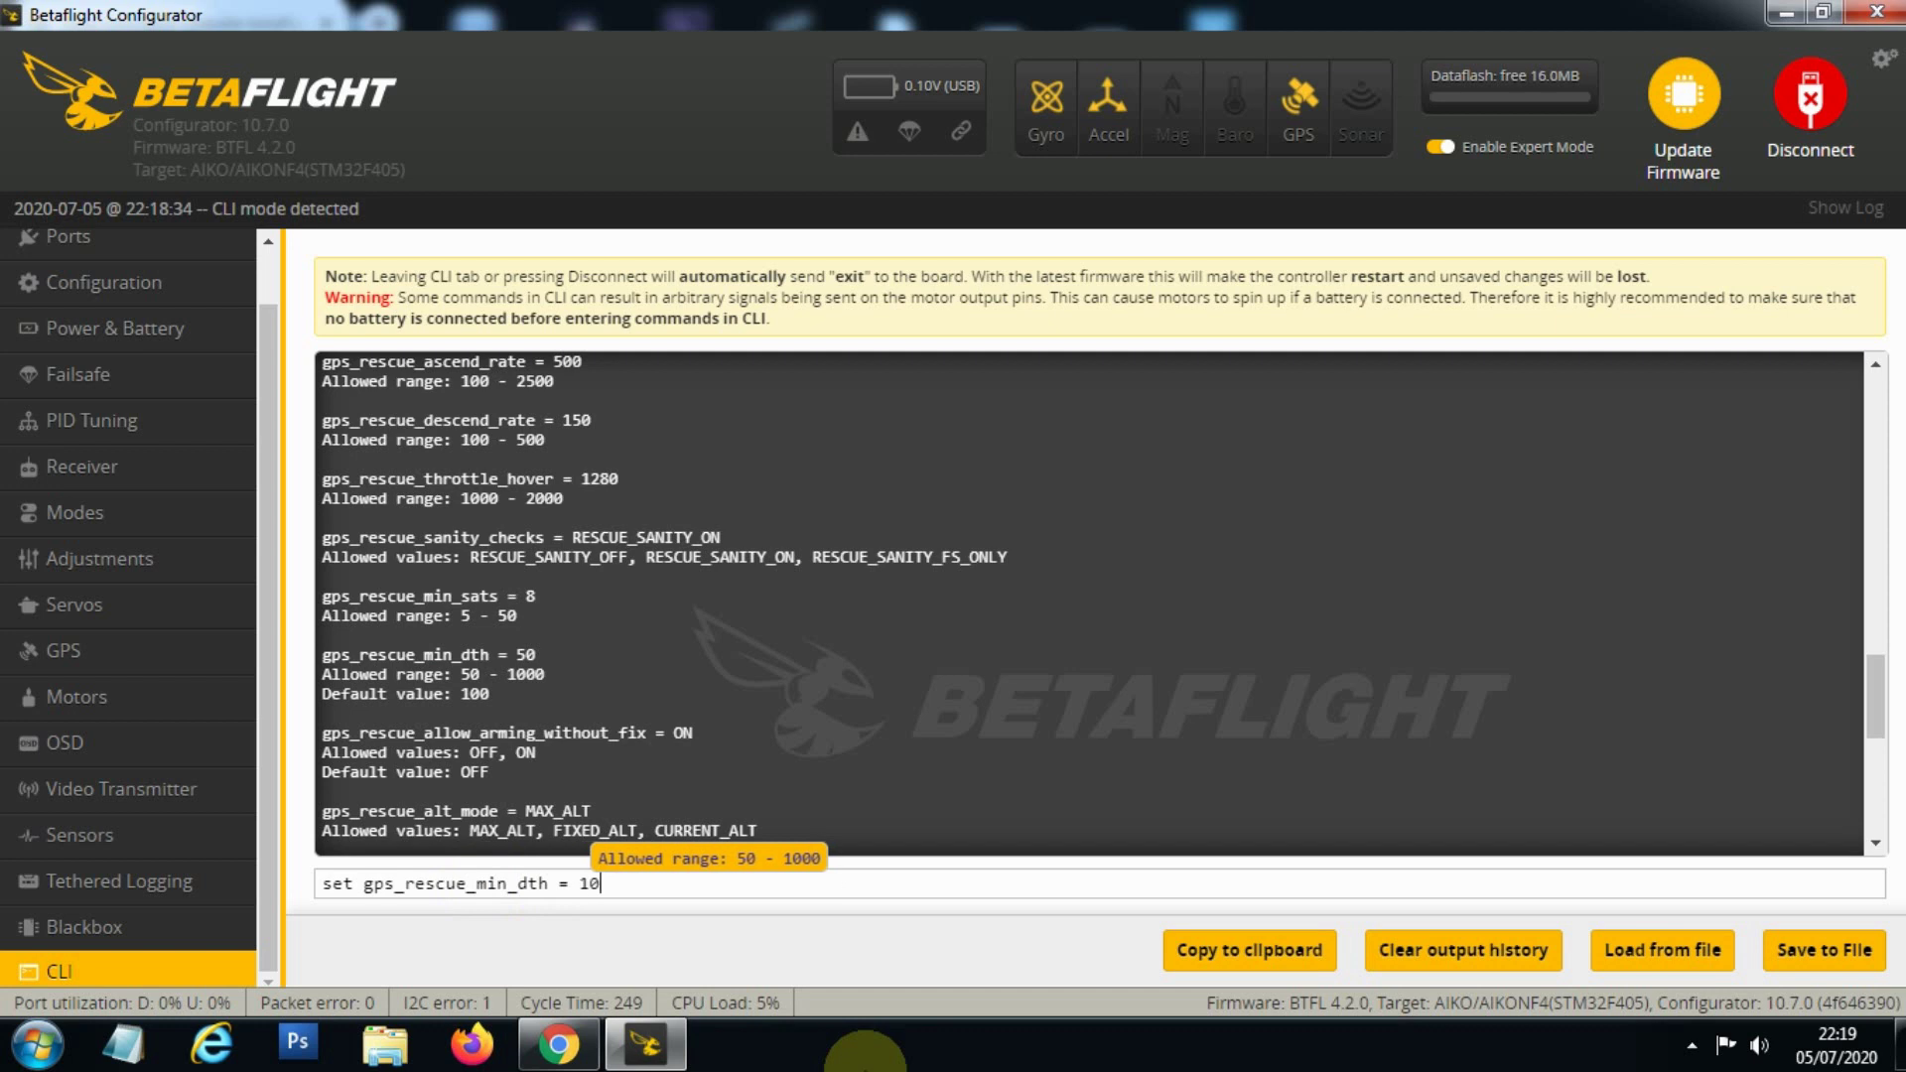
key("BackSpace")
key("BackSpace")
type("50")
key("Return")
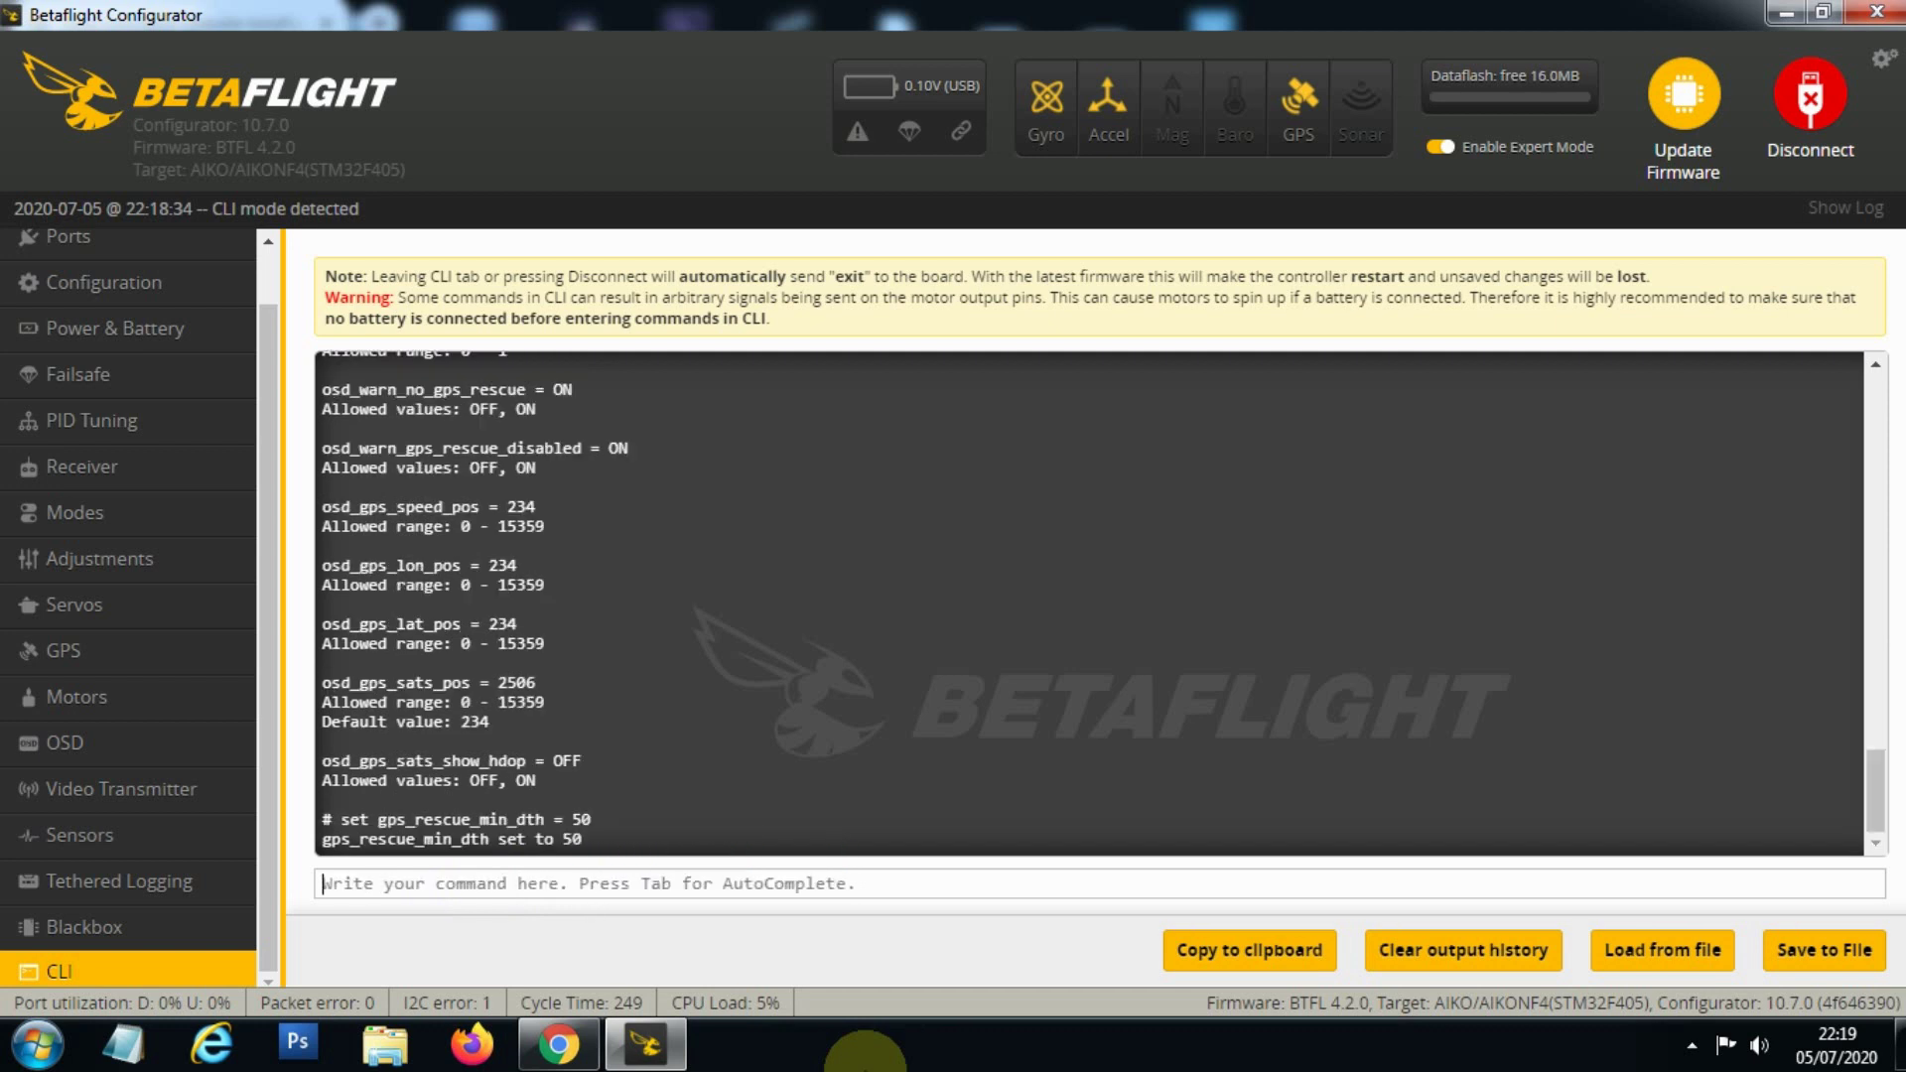